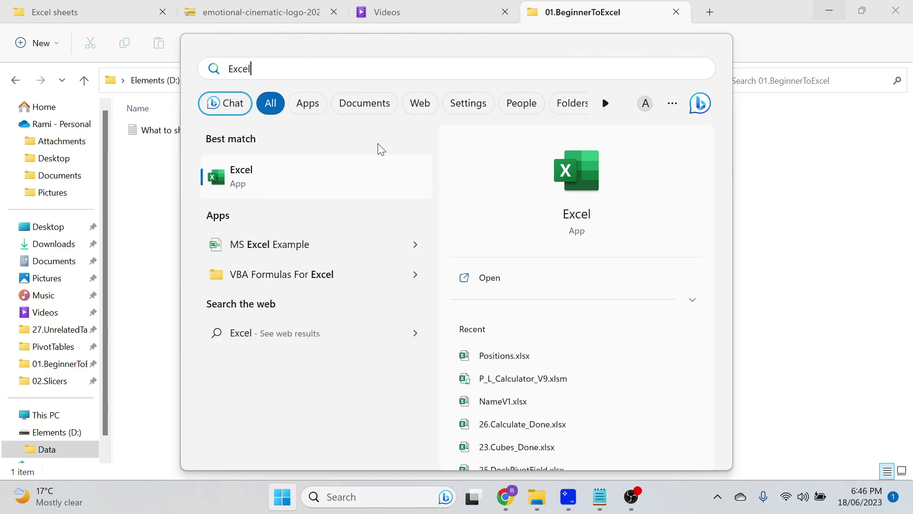
Launch Excel from the Start menu search results
click(292, 169)
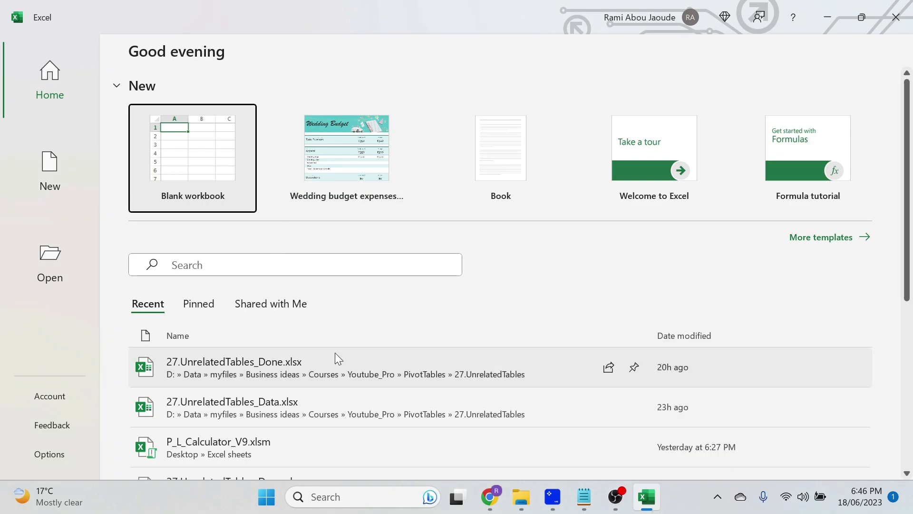
Look through the recent workbooks and the Open locations, opening and cancelling the Browse dialog before returning Home
scroll(332, 387, down, 2)
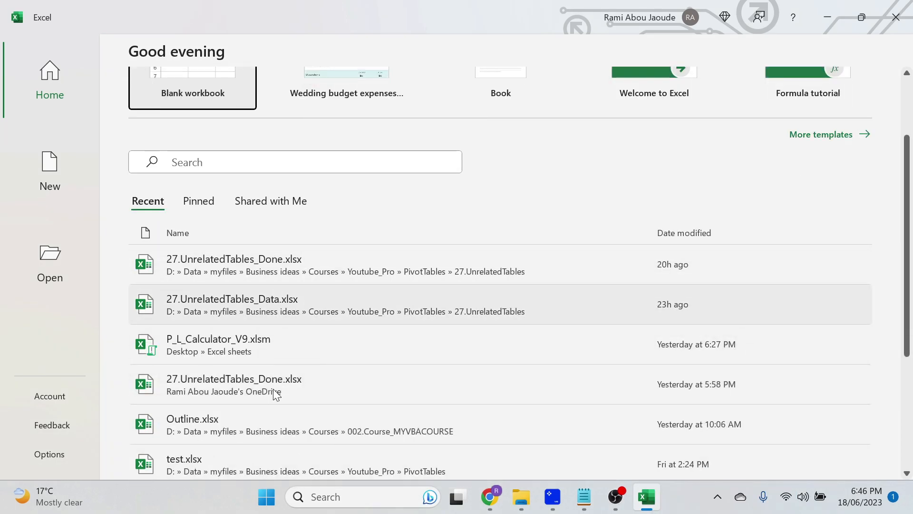
click(46, 271)
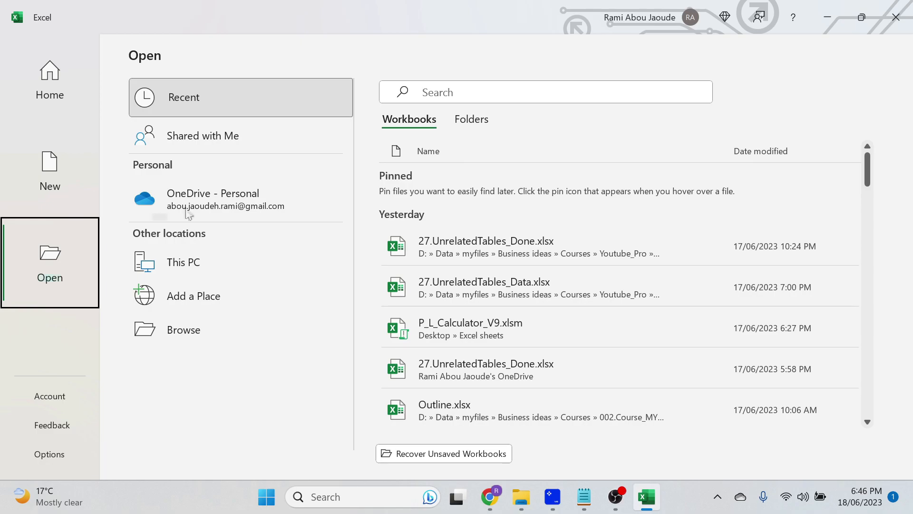
click(216, 324)
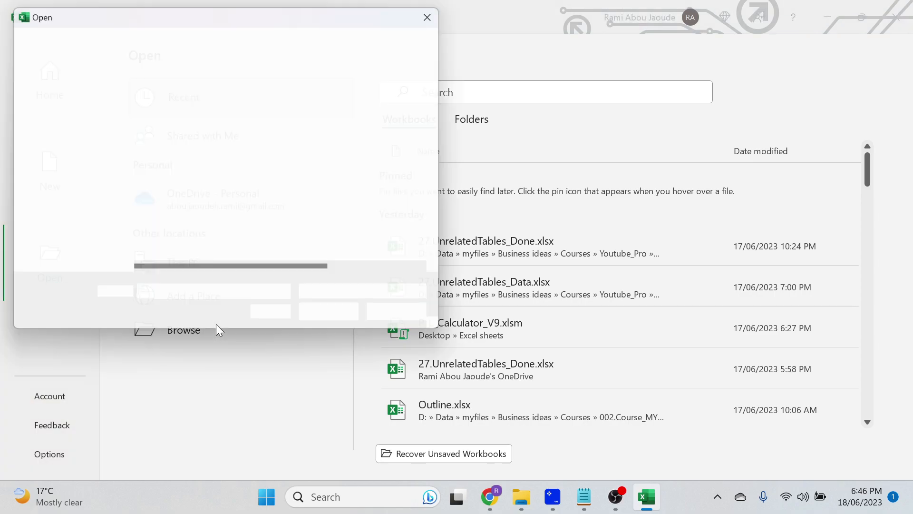
click(403, 318)
click(51, 76)
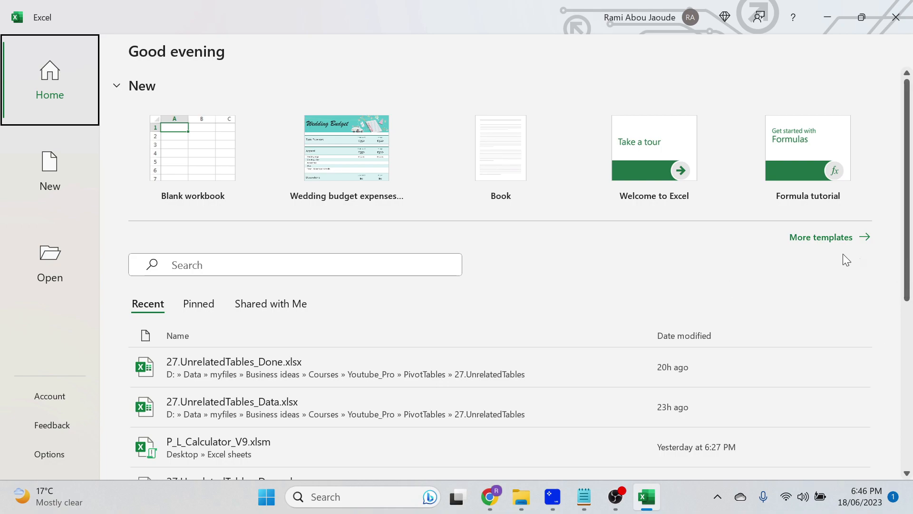
Open the full template gallery and search the online templates for Budget
click(839, 237)
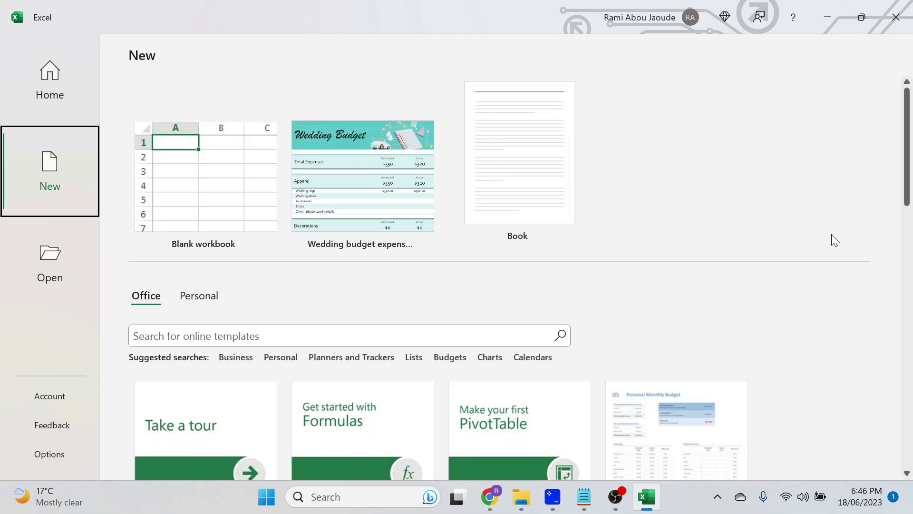
scroll(638, 296, down, 6)
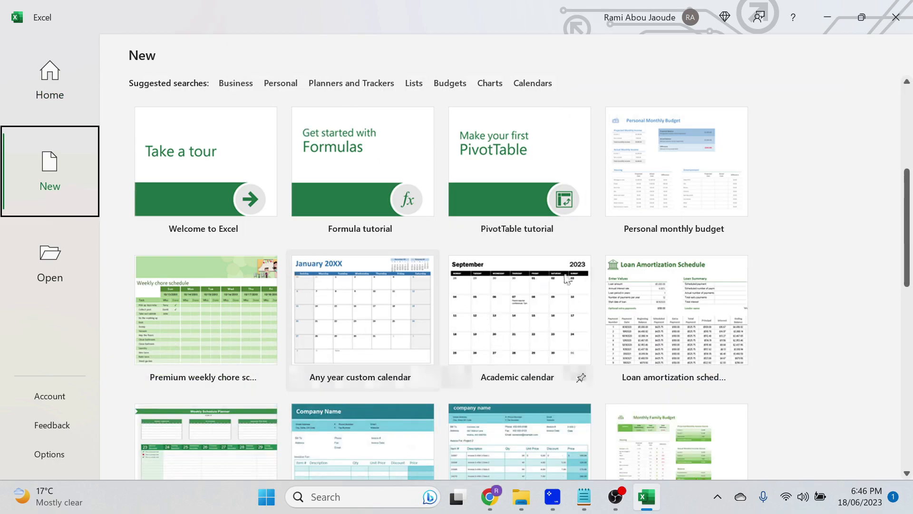
scroll(304, 238, up, 2)
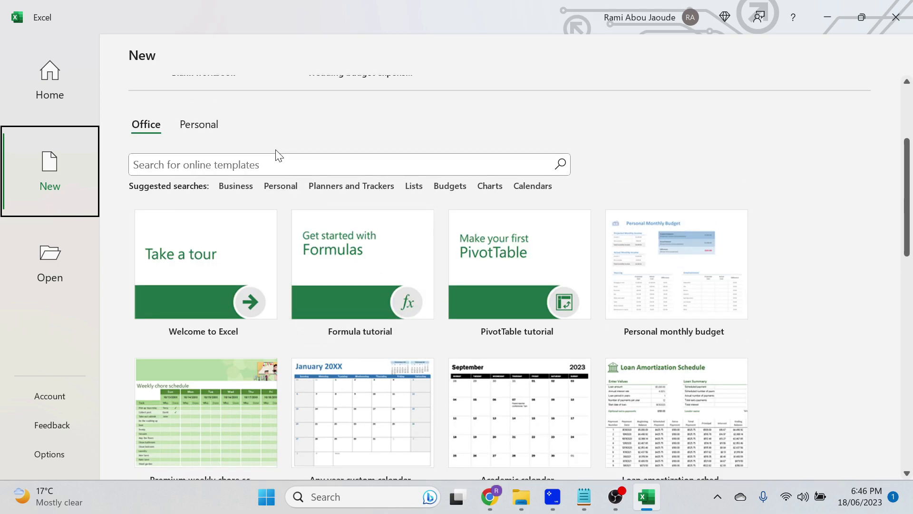
click(276, 164)
text(Budget)
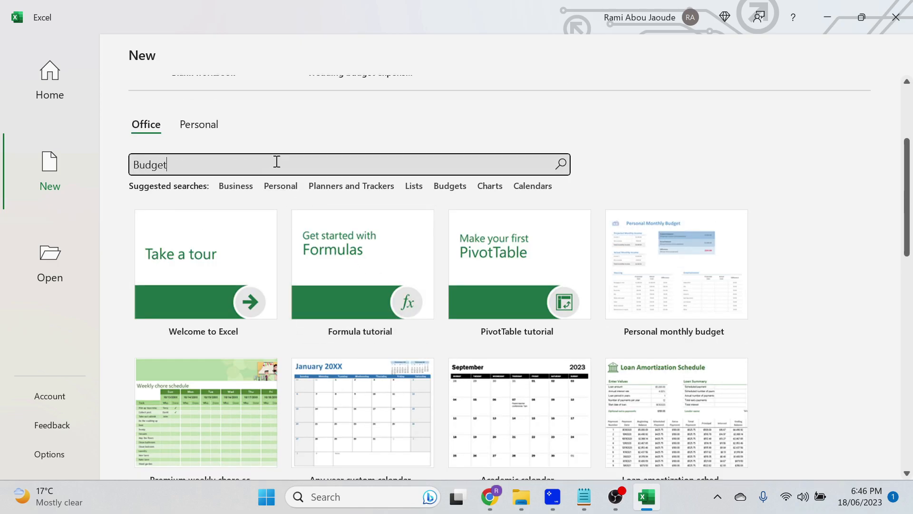
key(Return)
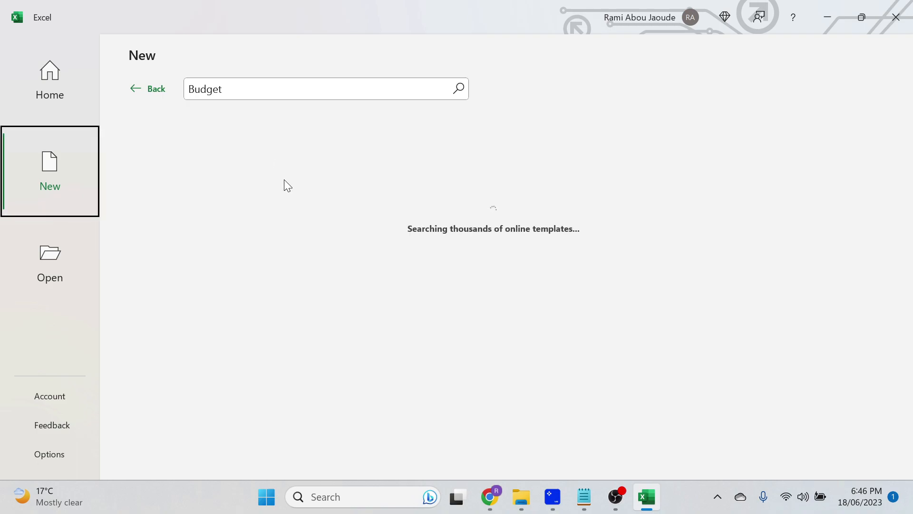
scroll(330, 263, down, 3)
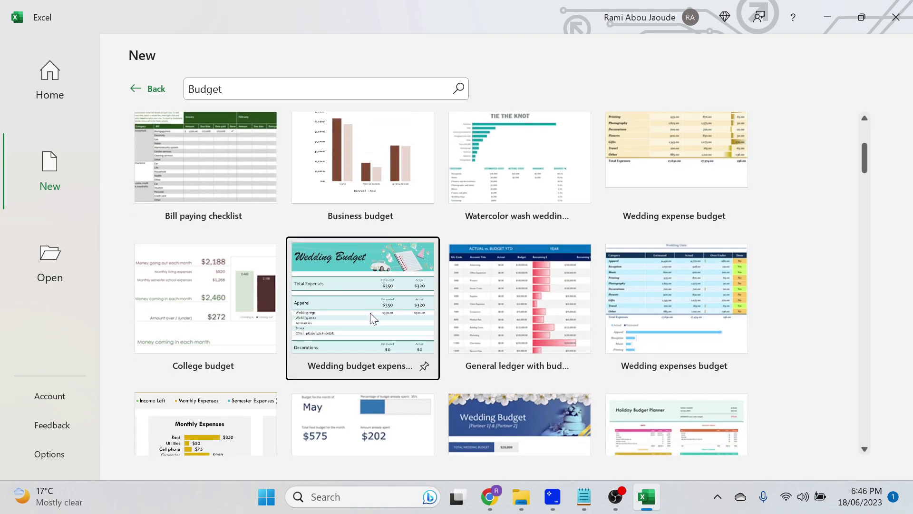
Preview the Wedding budget expenses comparison template, close it, and create a blank workbook instead
click(370, 312)
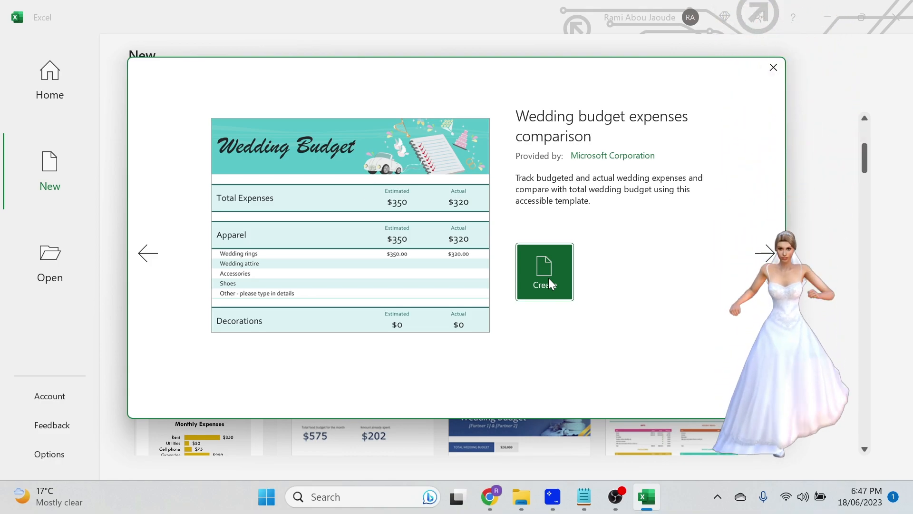
click(772, 68)
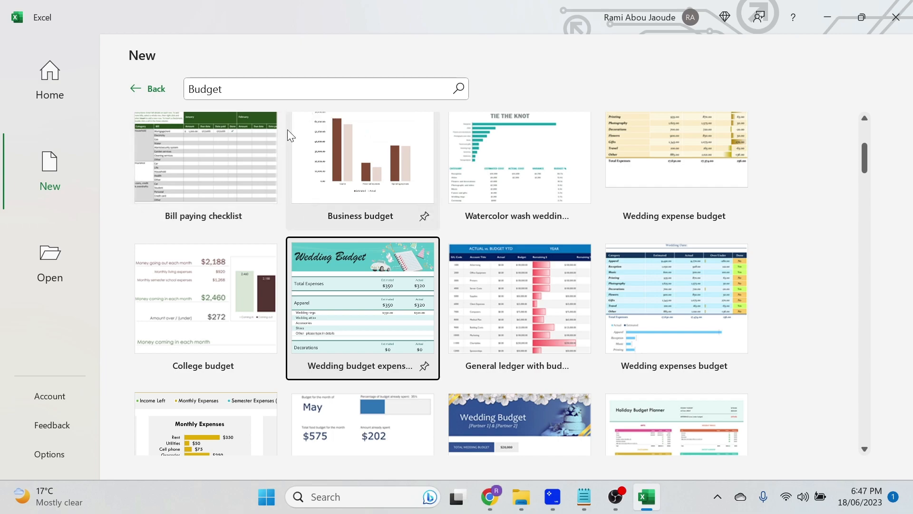
click(62, 84)
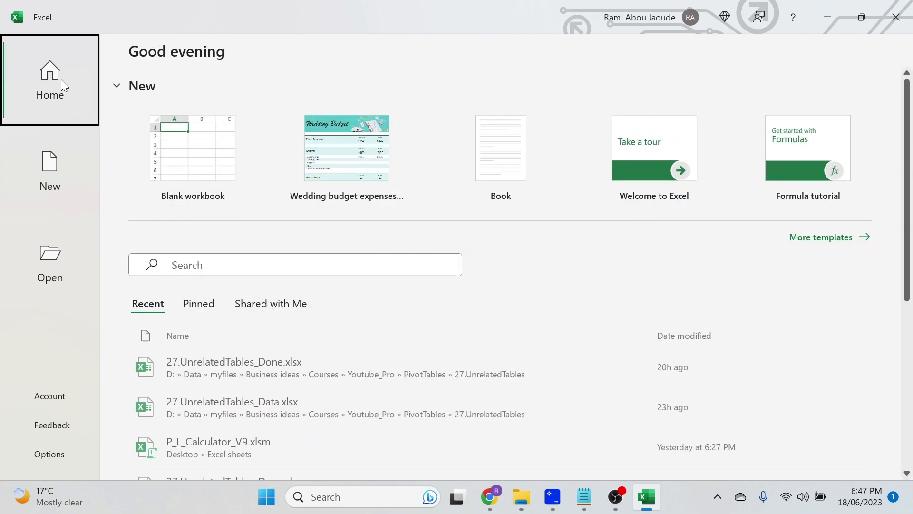
click(179, 142)
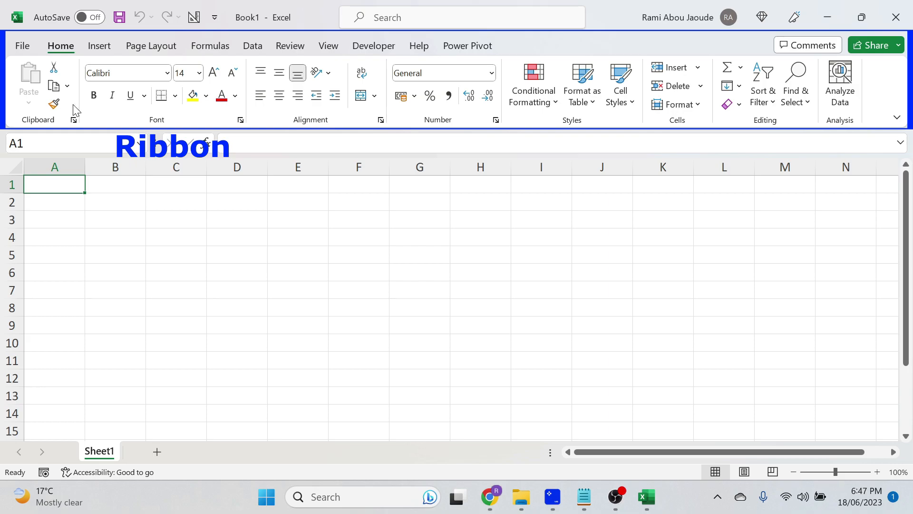
Browse the Insert, Page Layout, Formulas and Data ribbon tabs, opening and closing Filter help, then return to Home
click(101, 46)
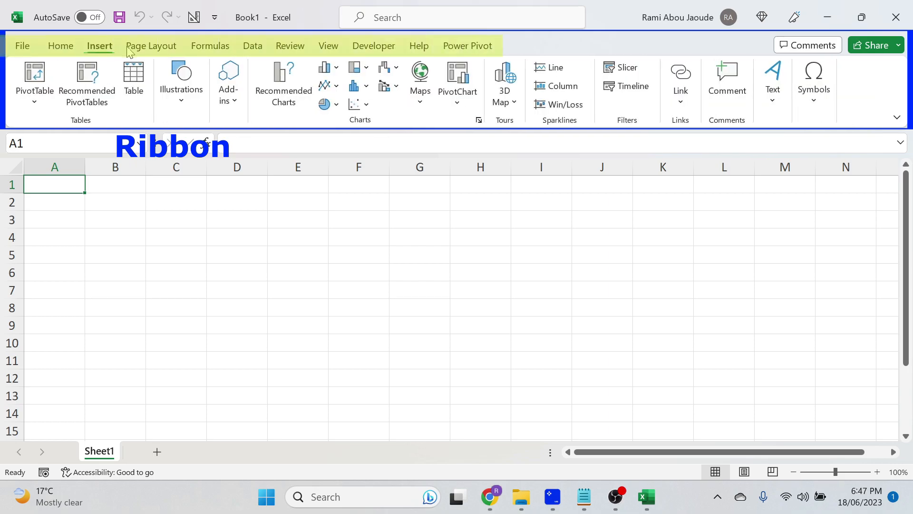
click(145, 46)
click(210, 46)
click(254, 46)
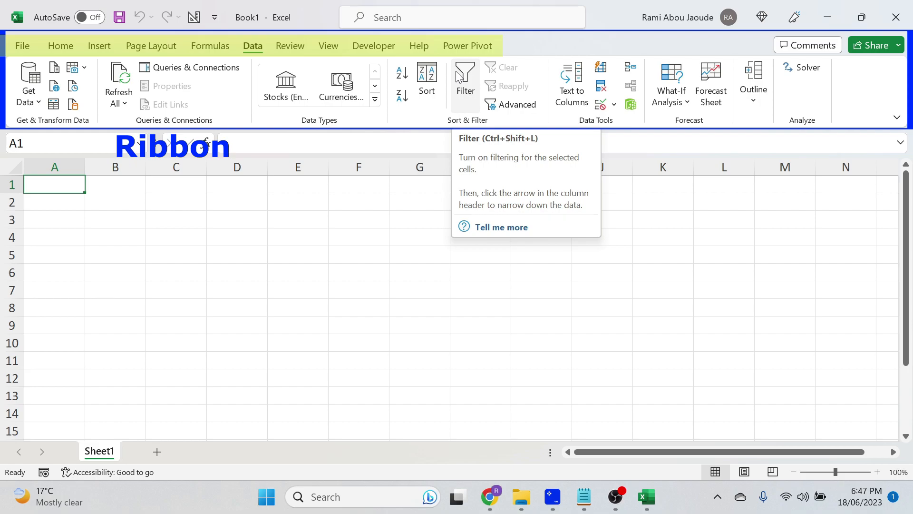
click(496, 226)
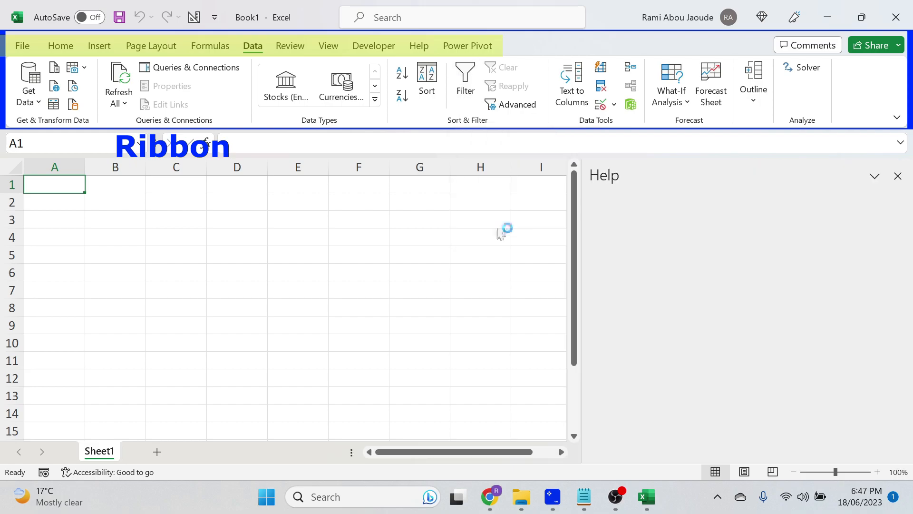
click(898, 176)
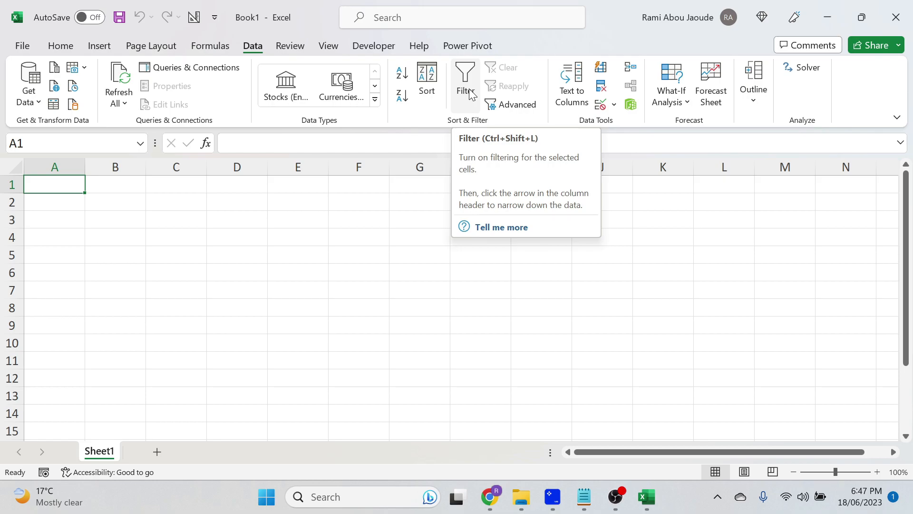
click(67, 47)
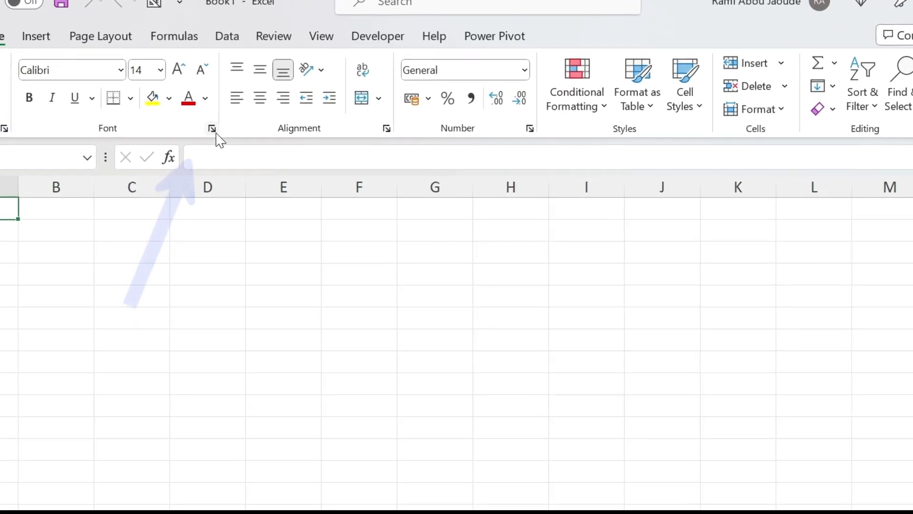
Open the Font settings dialog for the cells and cancel it
click(203, 135)
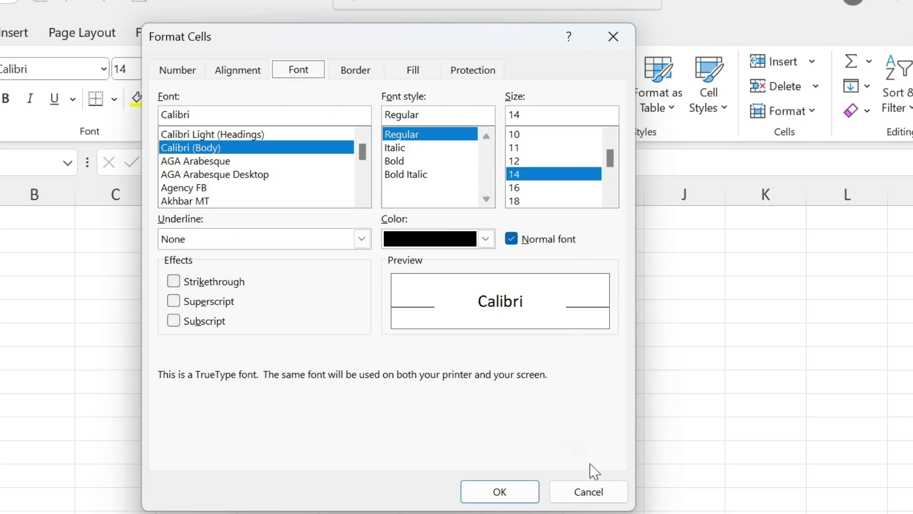
click(590, 485)
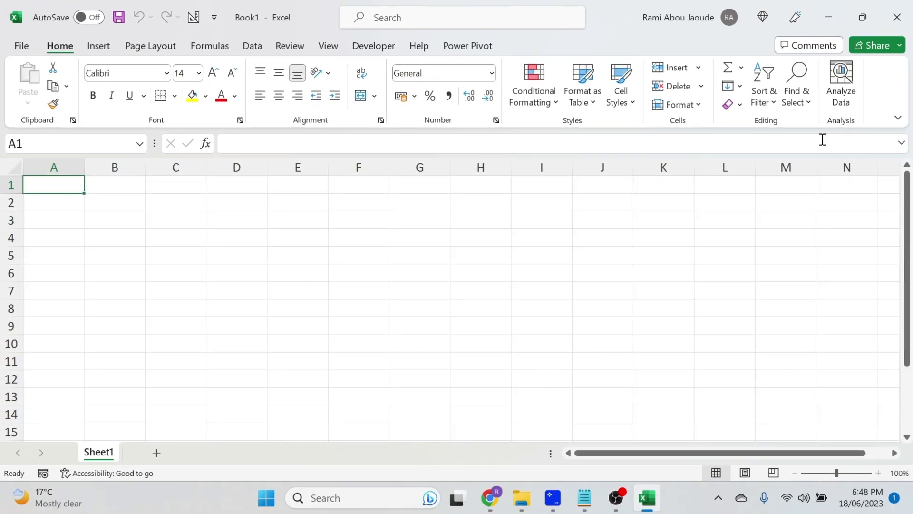
Collapse the ribbon
right_click(883, 90)
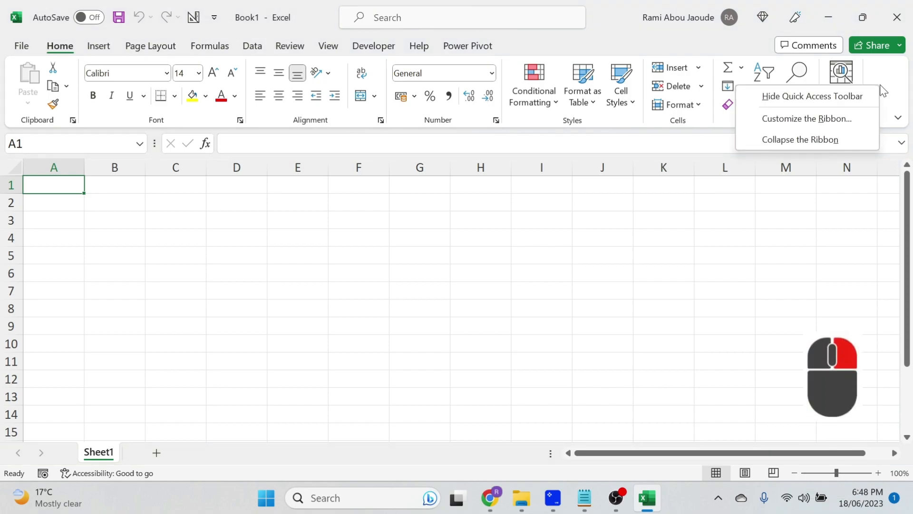
click(801, 139)
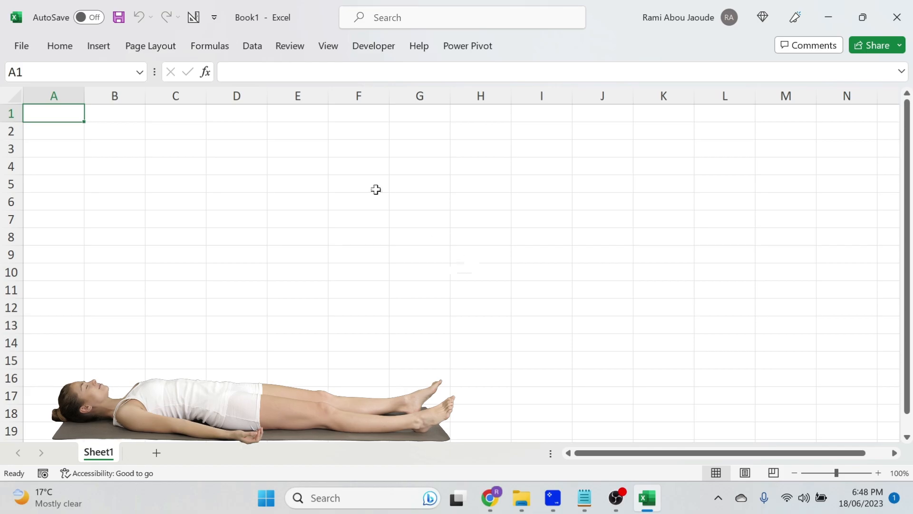
Show the Data tab and restore the ribbon so it stays expanded
click(254, 50)
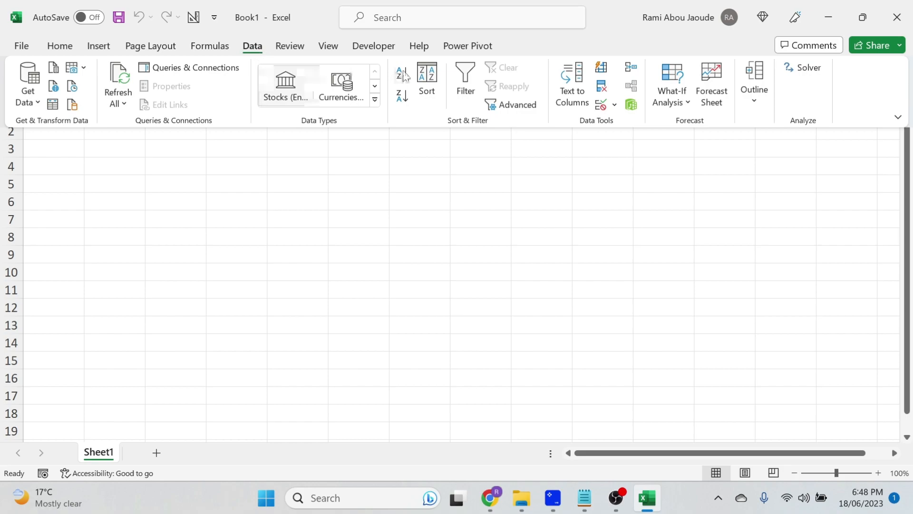
right_click(858, 93)
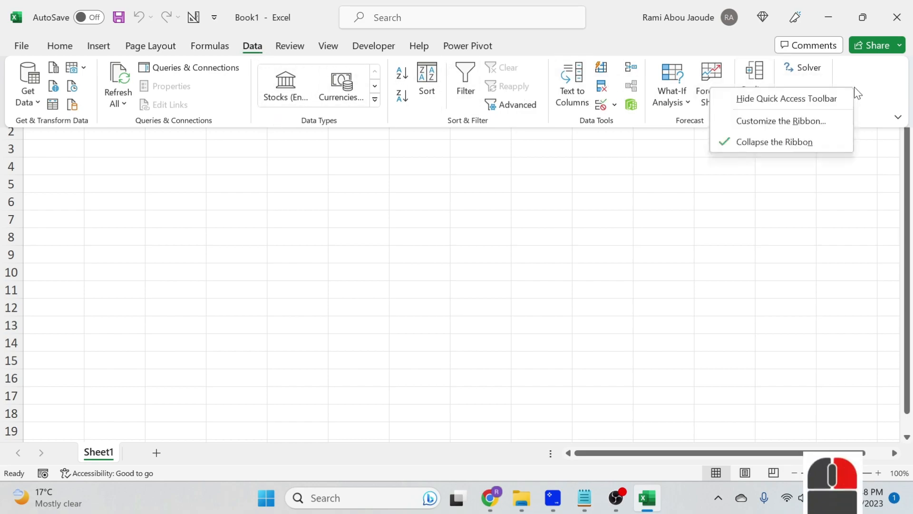
click(742, 143)
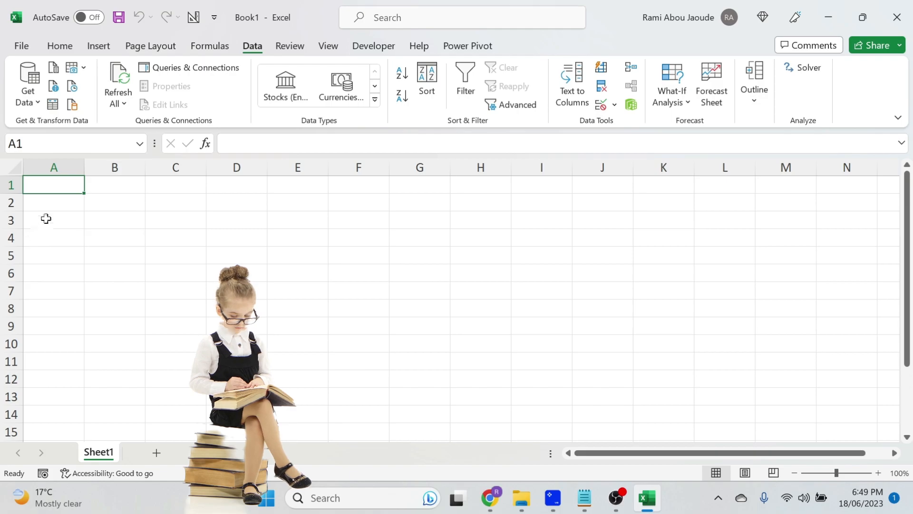
Select columns B through G, then select rows 3 through 11
drag(108, 161, 410, 181)
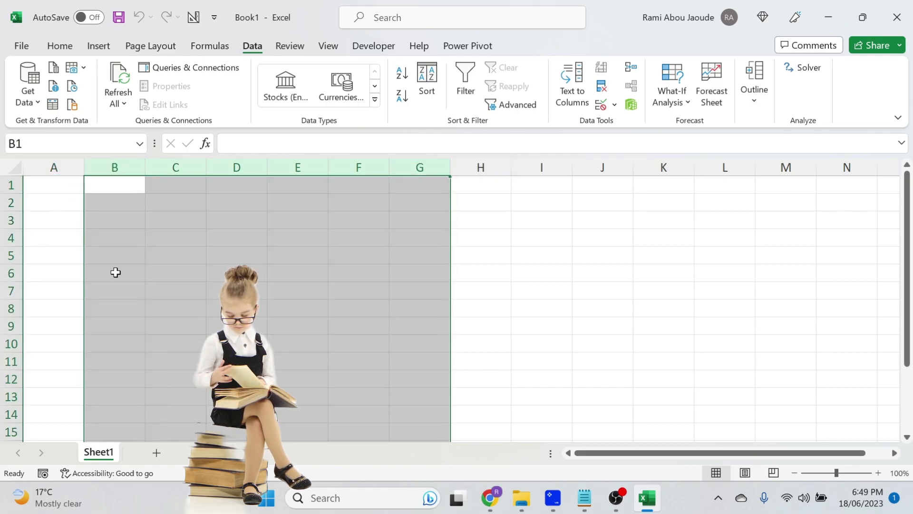
drag(12, 220, 14, 360)
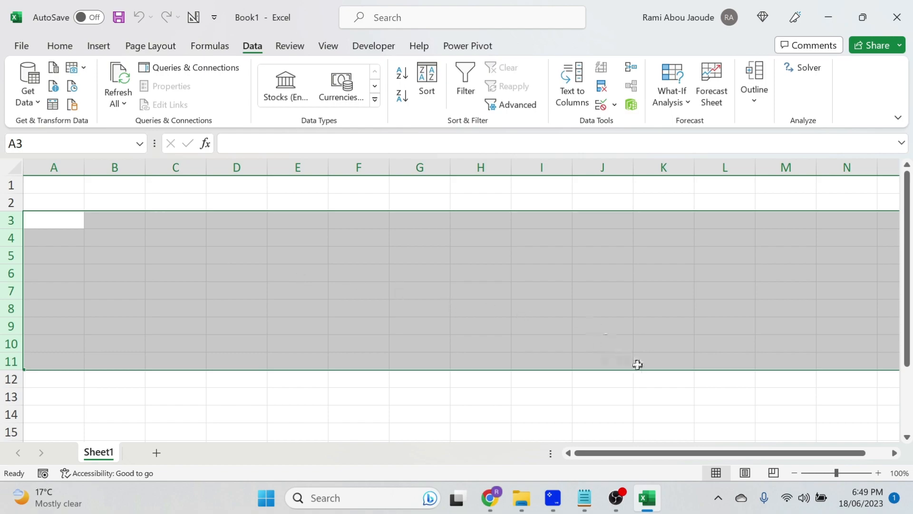
Scroll right and enter 1 in each of cells T4 to T8
drag(684, 454, 705, 454)
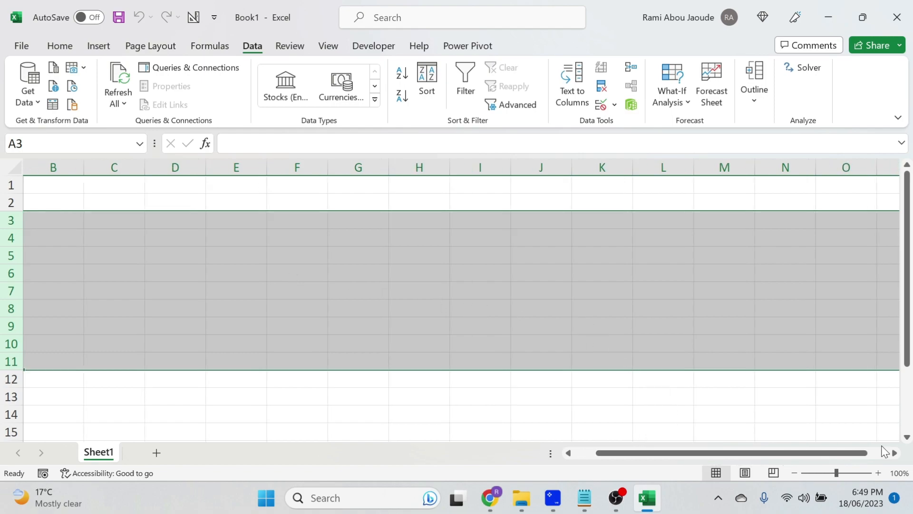
scroll(759, 351, right, 5)
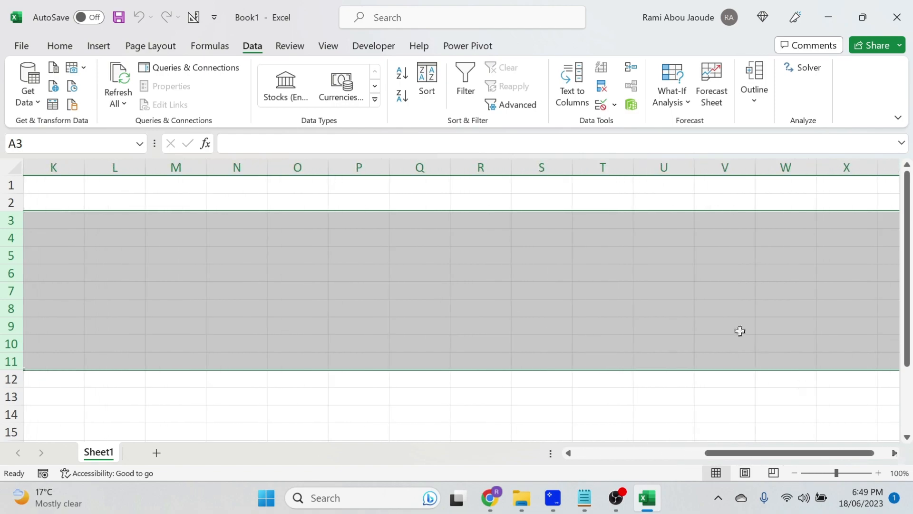
click(603, 230)
text(1 1 1 1 1)
Move the active cell back to A4 and scroll across to check the values in column T
key(Up)
key(Up)
key(Up)
key(Up)
key(Left)
key(Left)
key(Left)
key(Left)
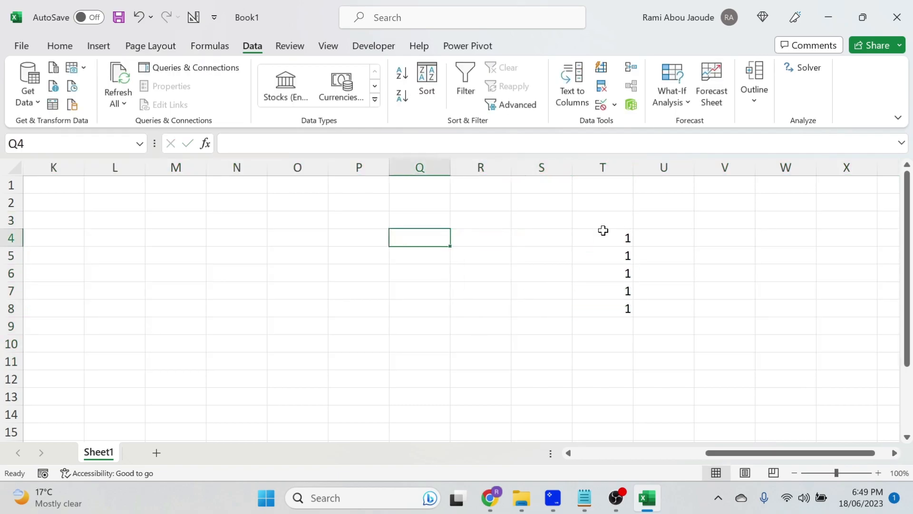
key(Left)
key(Left)
key(Left)
key(Left)
key(Left)
key(Left)
key(Left)
key(Left)
key(Left)
key(Left)
key(Left)
key(Left)
key(Left)
key(Left)
key(Left)
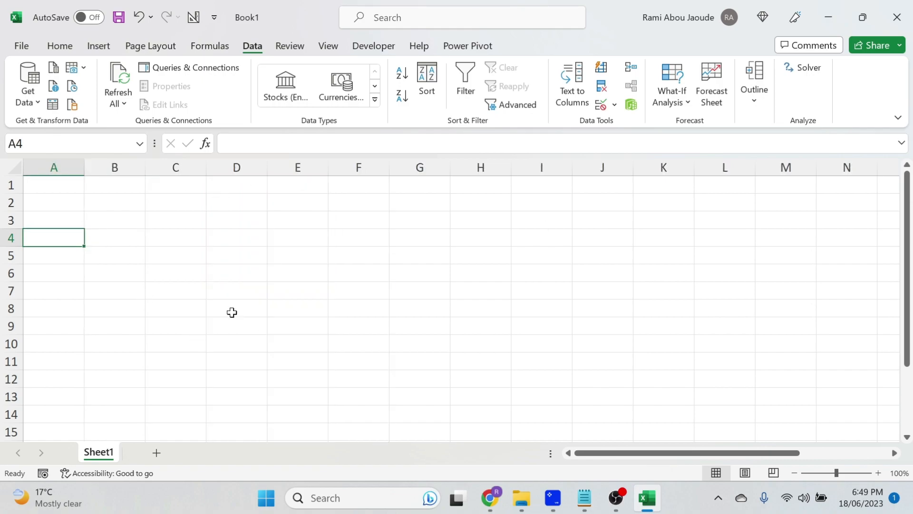
drag(895, 454, 894, 454)
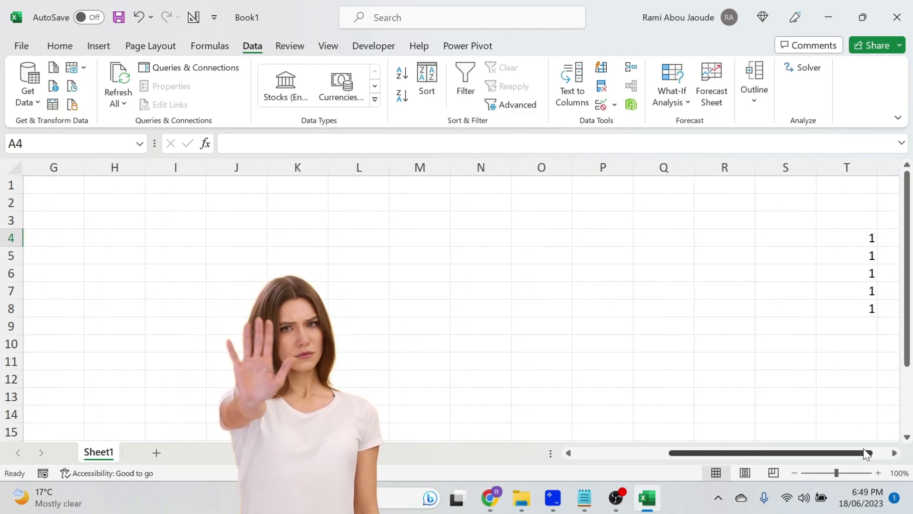
drag(871, 456, 778, 465)
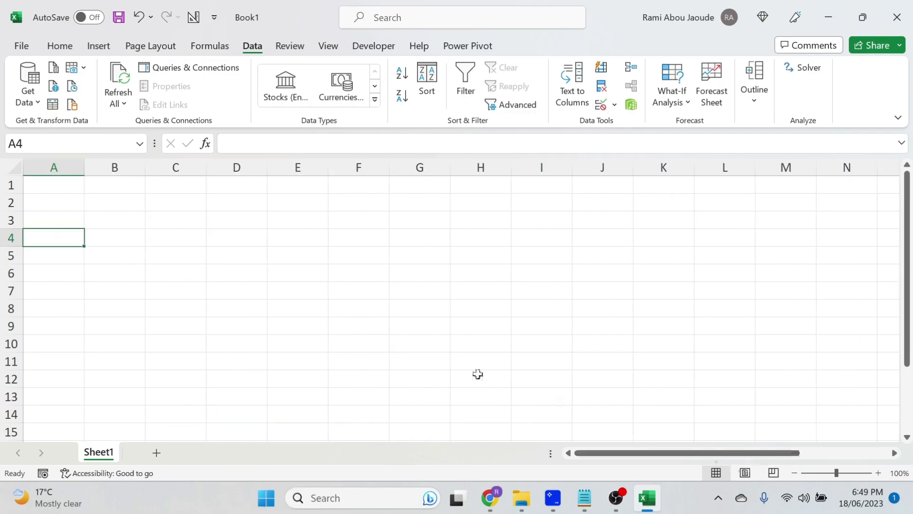
Jump from D4 to the data edges in column T and to the sheet's last column and row, then return to A1
click(241, 232)
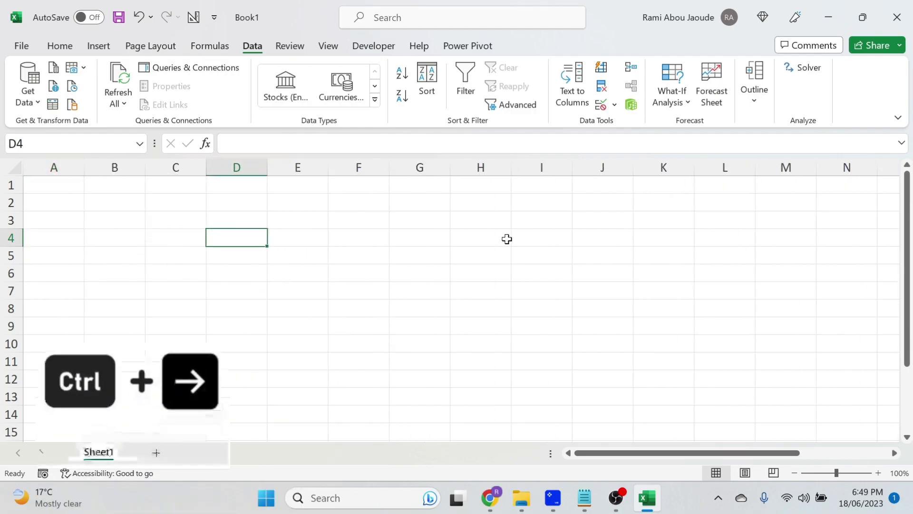
key(ctrl+Right)
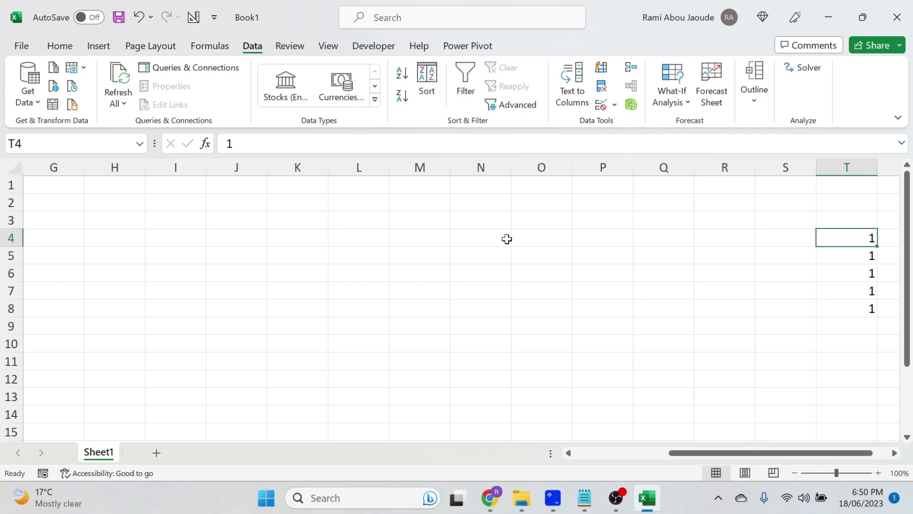
key(ctrl+Right)
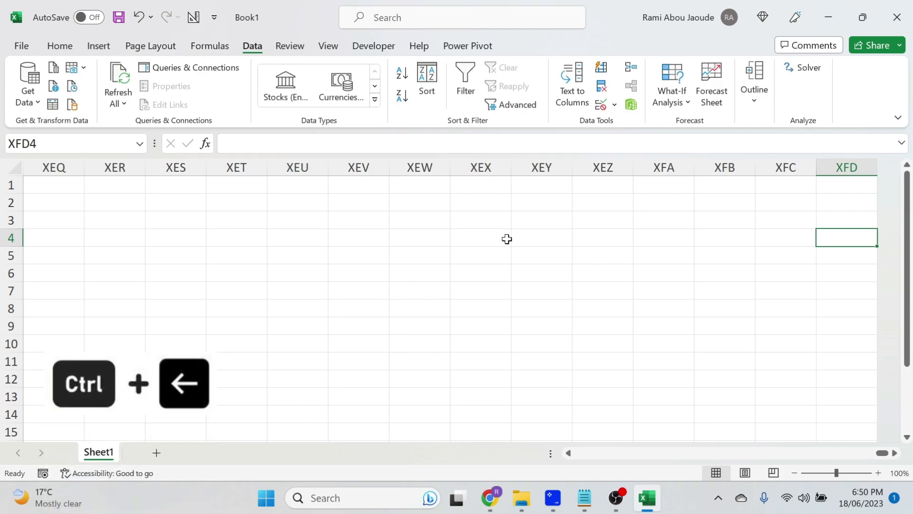
key(ctrl+Left)
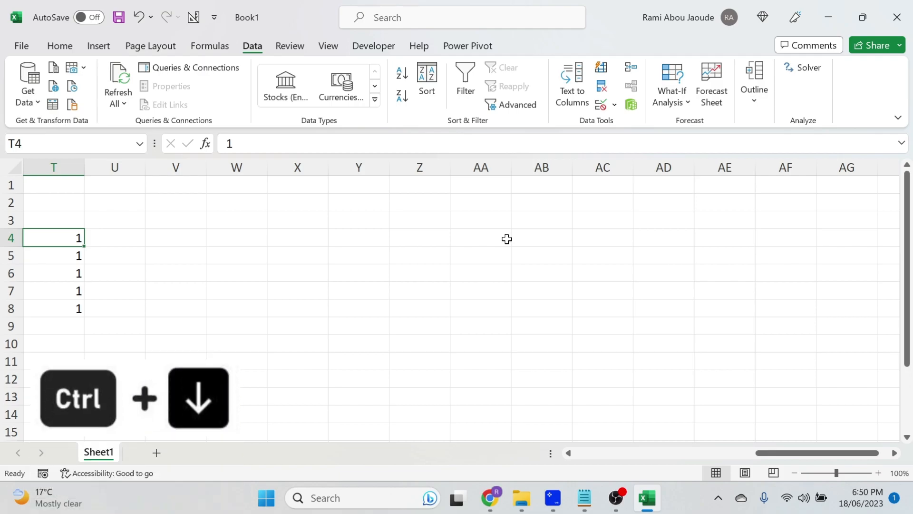
key(ctrl+Down)
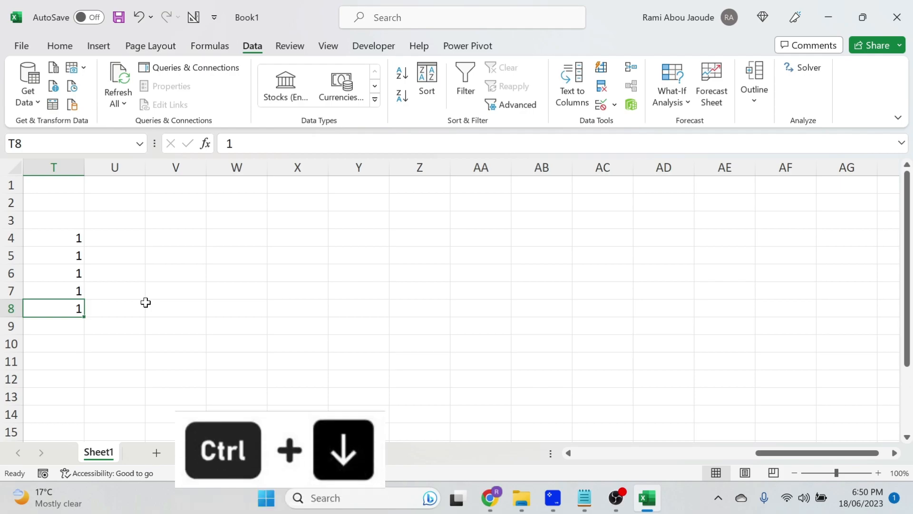
key(ctrl+Down)
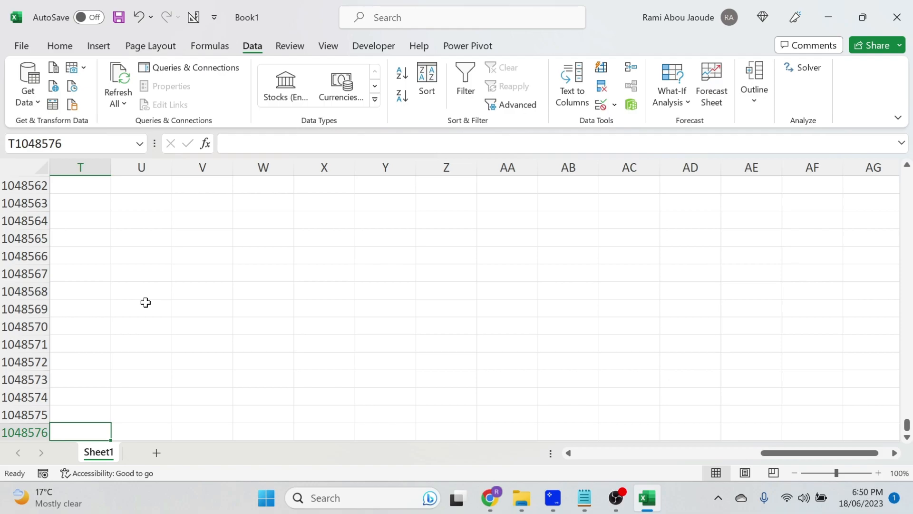
key(ctrl+Up)
key(ctrl+Up)
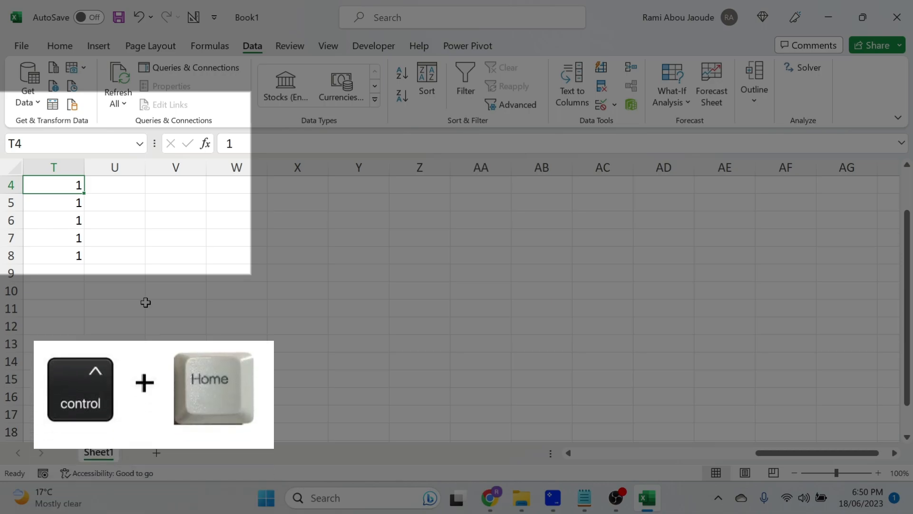
key(ctrl+Home)
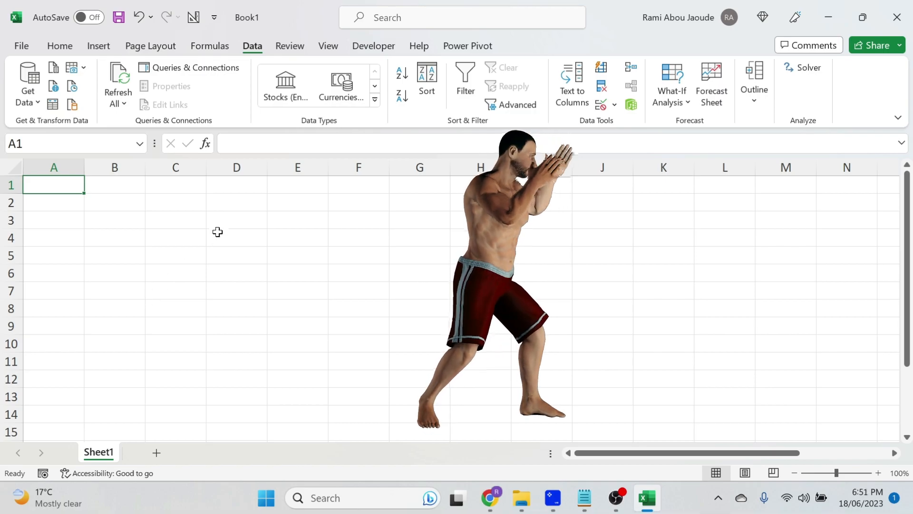
Fill the ranges D2:D8 and I2:I9 with yellow
drag(226, 200, 226, 310)
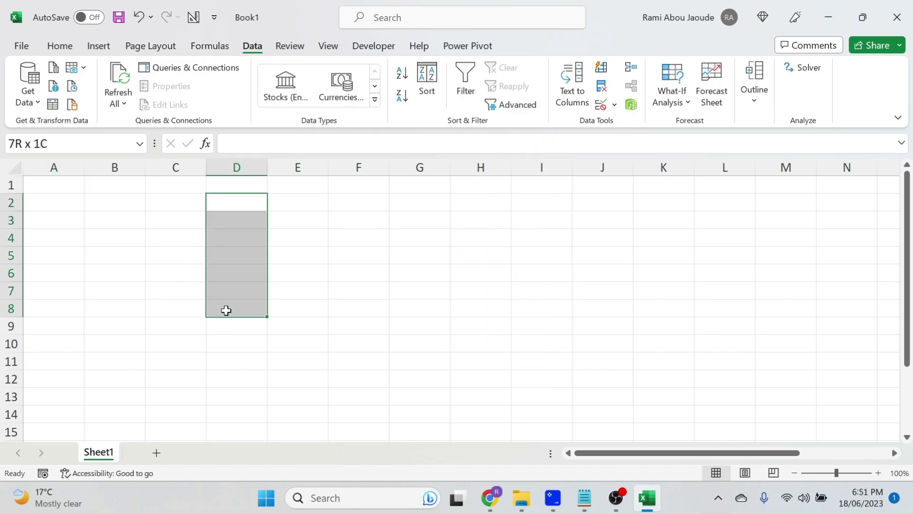
click(61, 46)
click(191, 99)
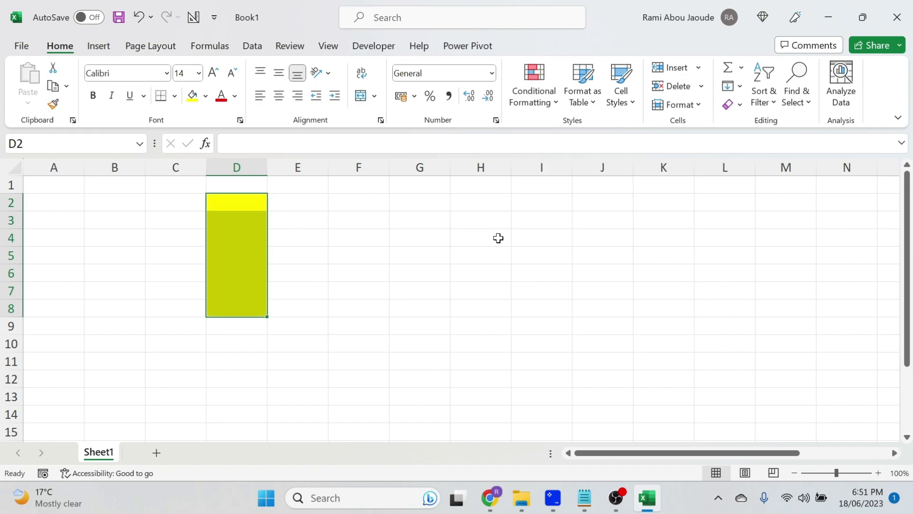
drag(535, 206, 552, 327)
click(192, 95)
Enter 1 in cell G3
click(405, 220)
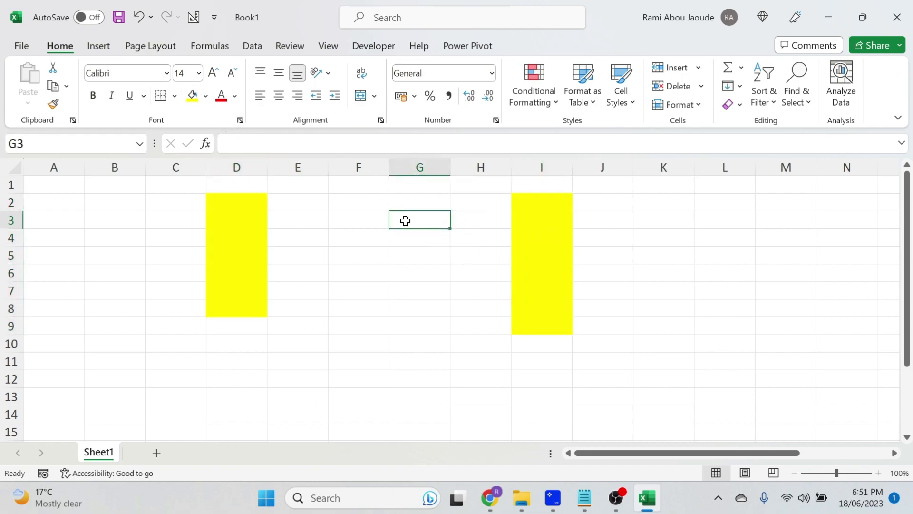
text(1)
key(Return)
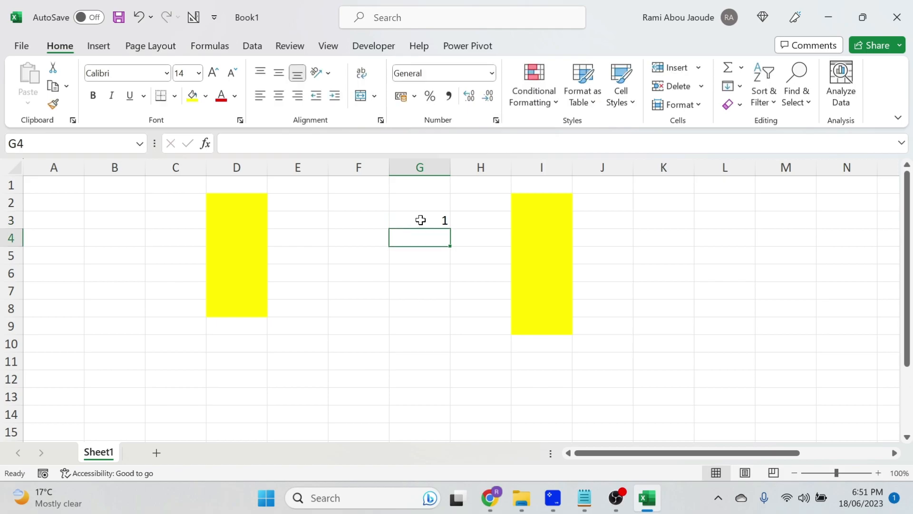
Insert a new blank column at column G
click(413, 164)
right_click(413, 164)
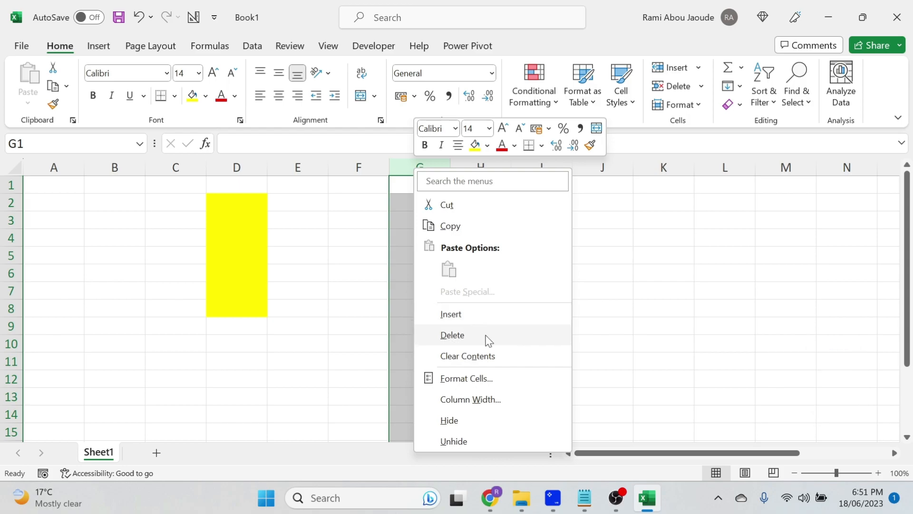
click(474, 321)
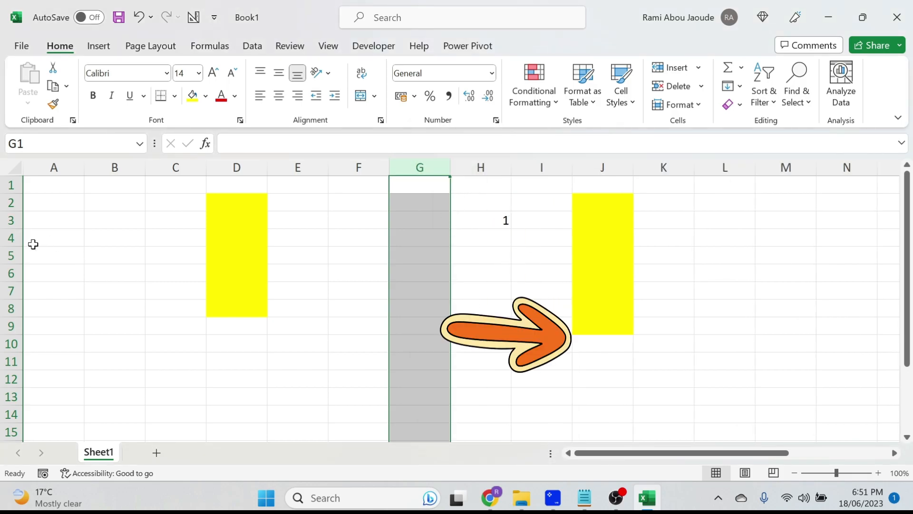
Insert a new blank row at row 3
click(8, 220)
right_click(8, 220)
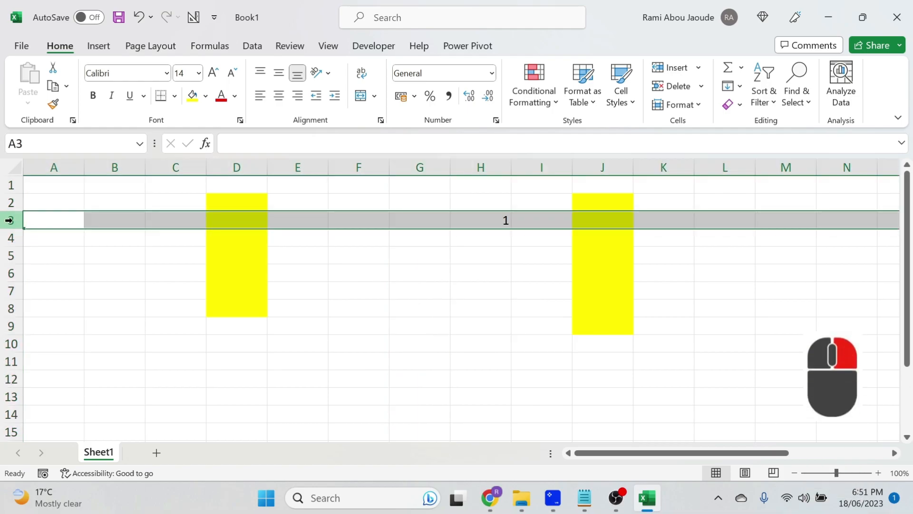
click(108, 340)
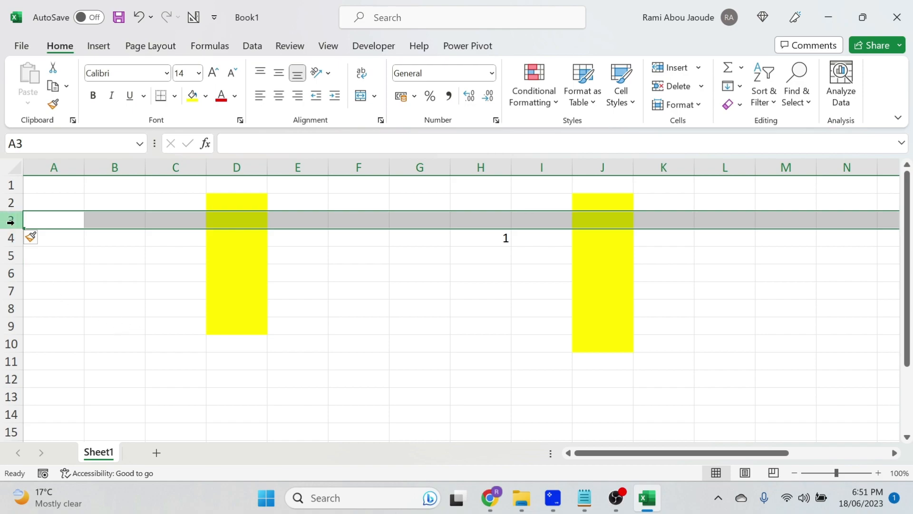
Select rows 3 and 4 and insert two new blank rows there
drag(4, 221, 7, 238)
right_click(7, 238)
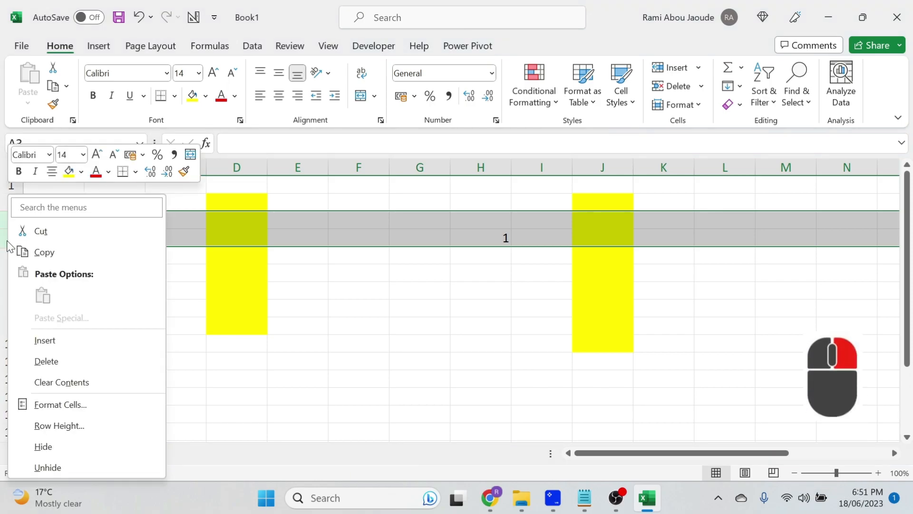
click(57, 338)
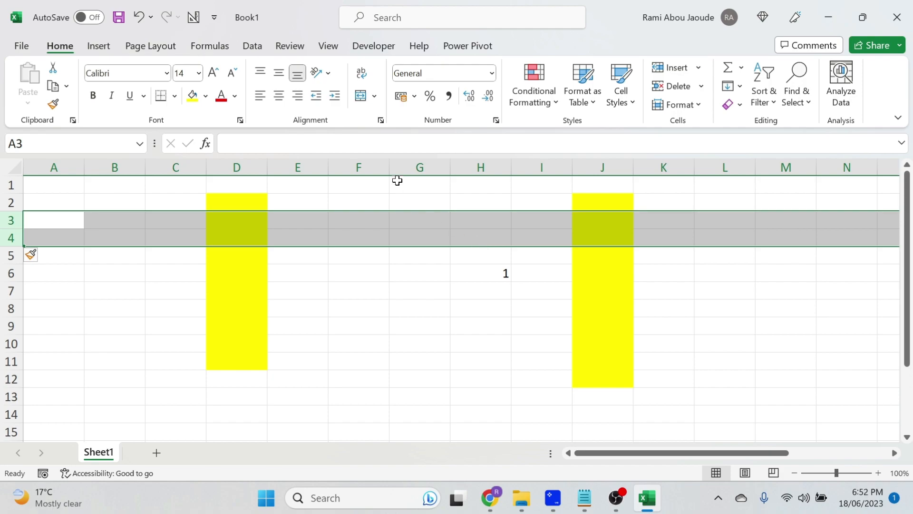
Insert two columns at column G and delete them again
click(412, 162)
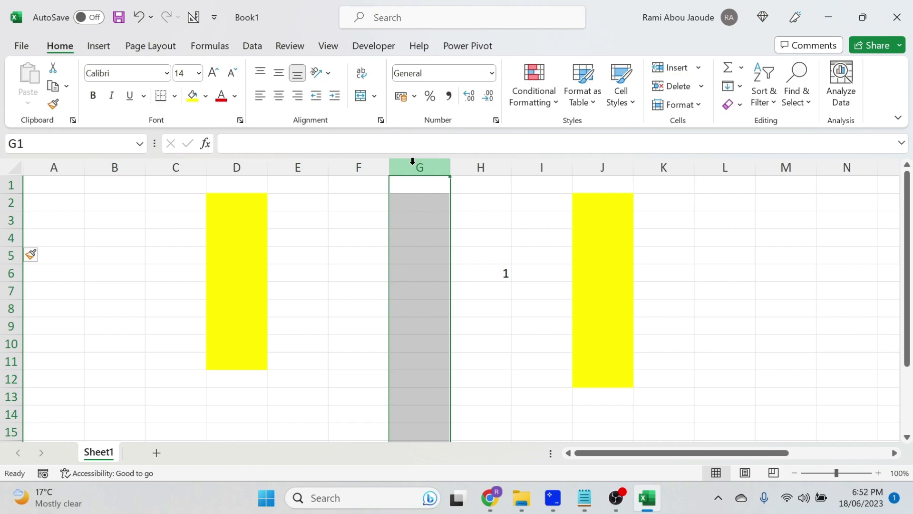
key(ctrl+plus)
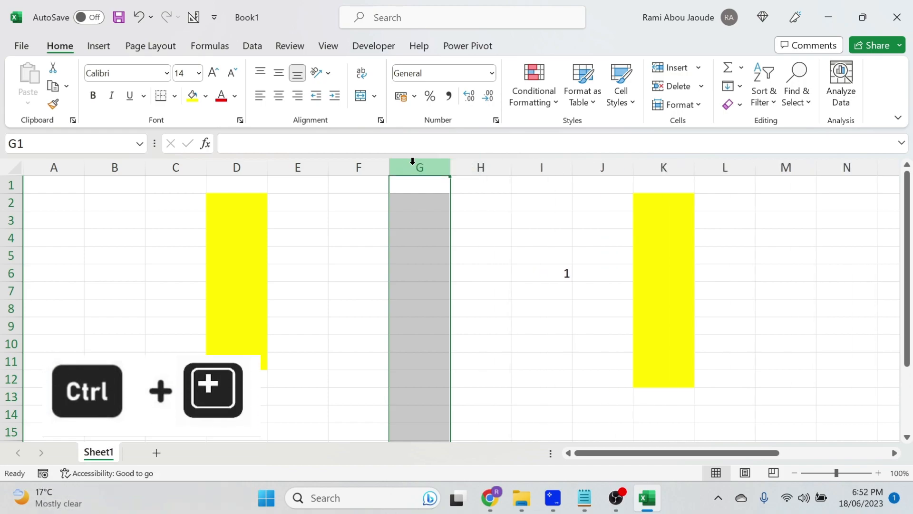
key(ctrl+plus)
key(ctrl+minus)
key(ctrl+minus)
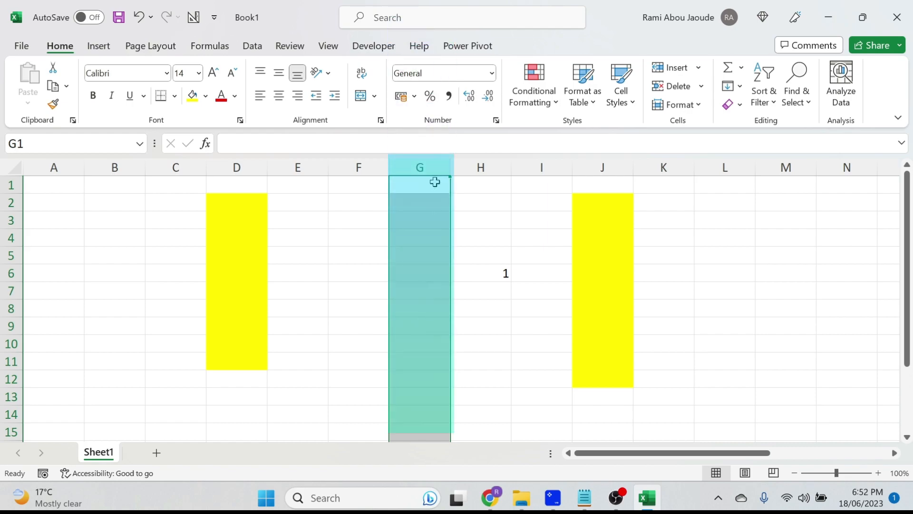
Select cell G6 at the crossing of row 6 and column G, then move the active cell to F5
click(11, 273)
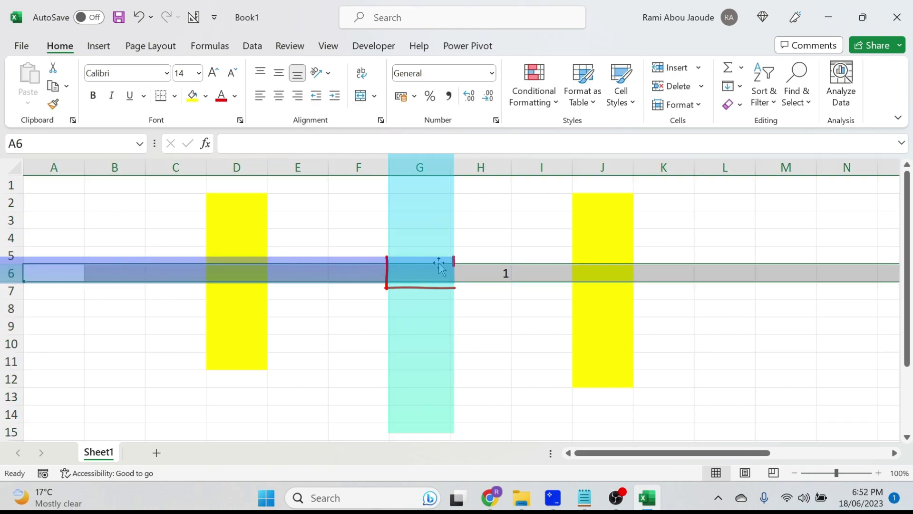
click(421, 273)
click(404, 256)
click(416, 273)
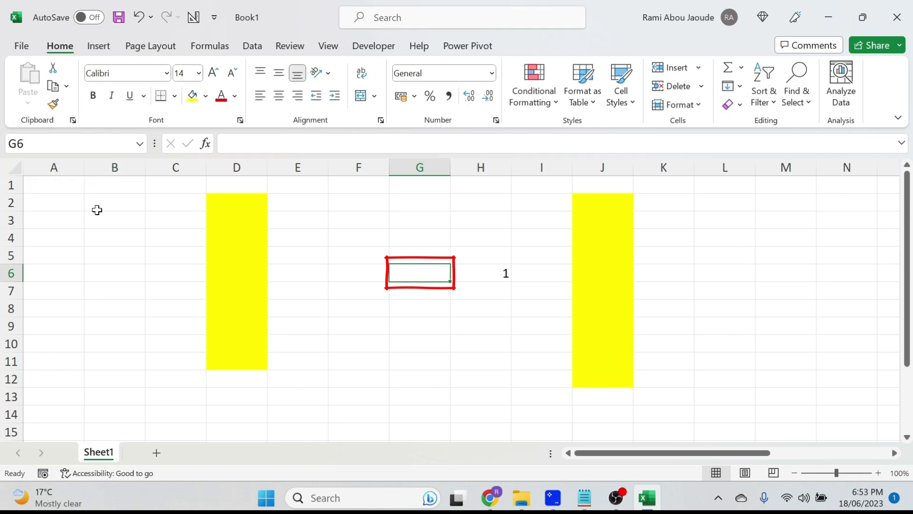
key(Up)
key(Left)
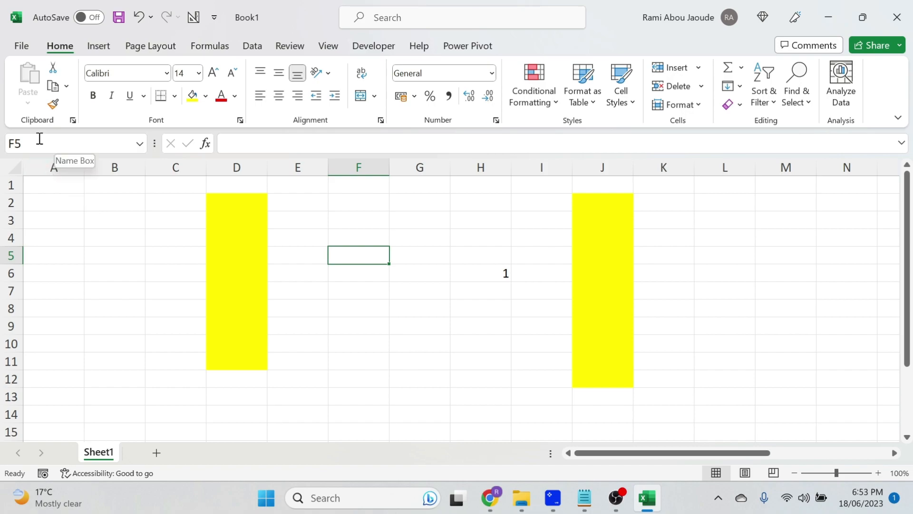
scroll(363, 312, down, 6)
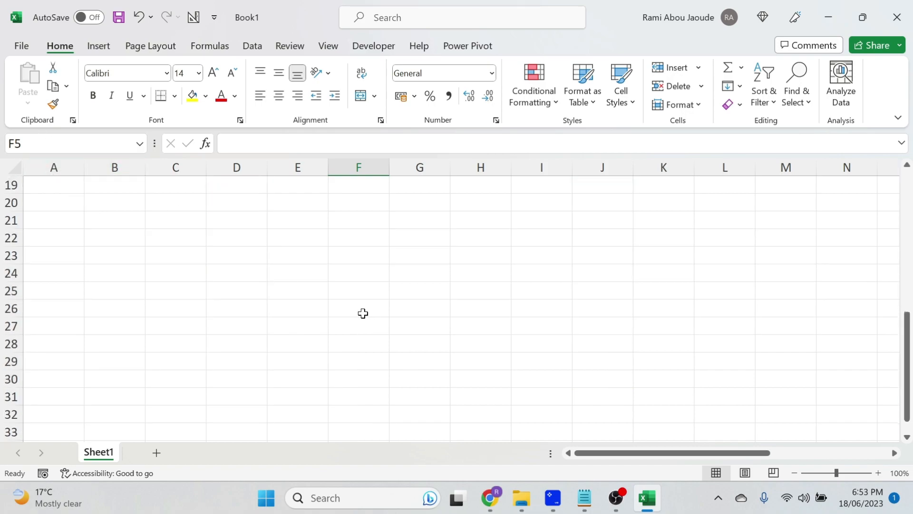
scroll(363, 313, up, 6)
Go to cell F500 by entering its address in the Name Box
click(57, 142)
text(00)
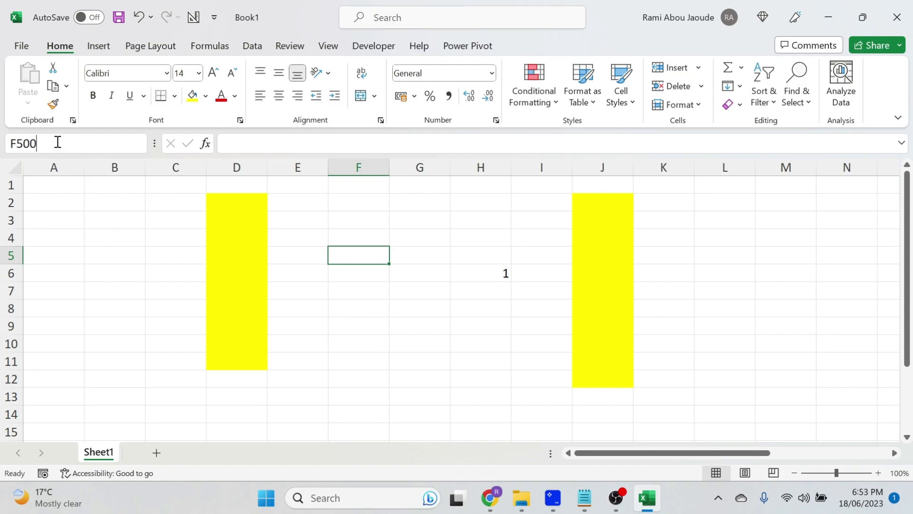
key(Return)
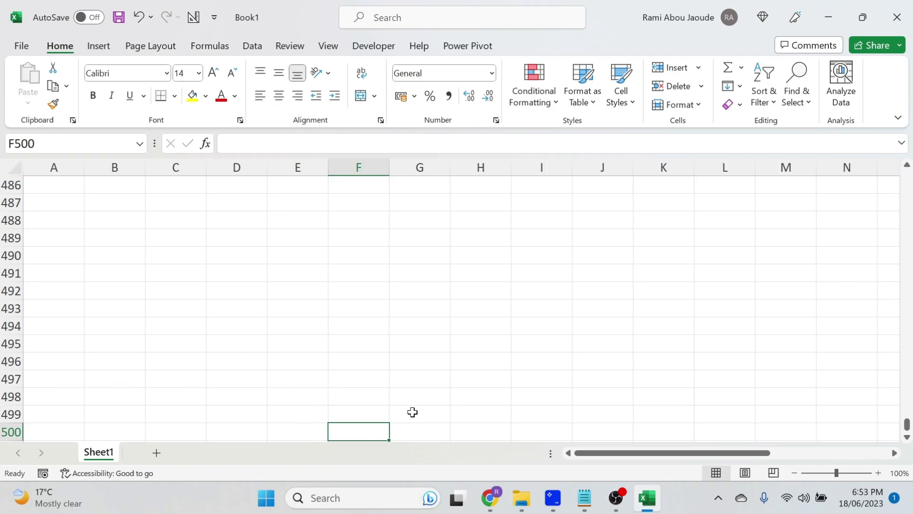
Return to the top of column F and select the range F3:G10
key(ctrl+Up)
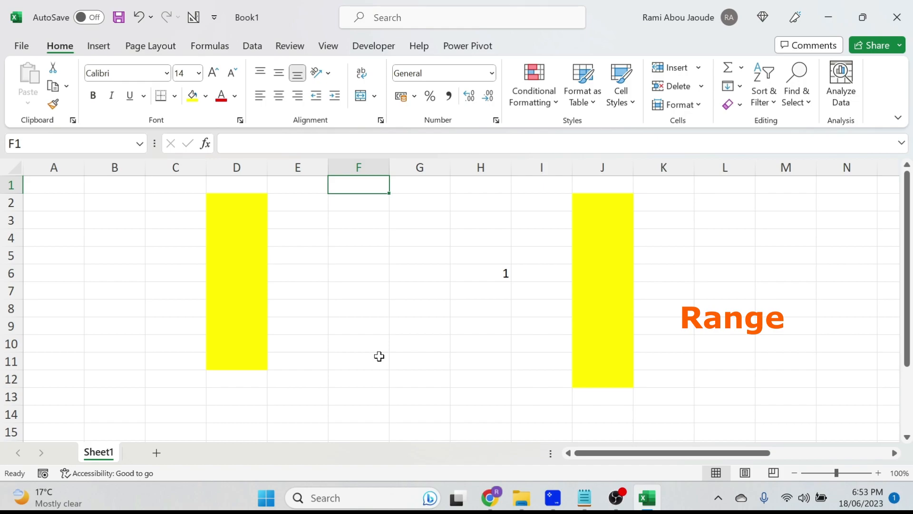
click(347, 219)
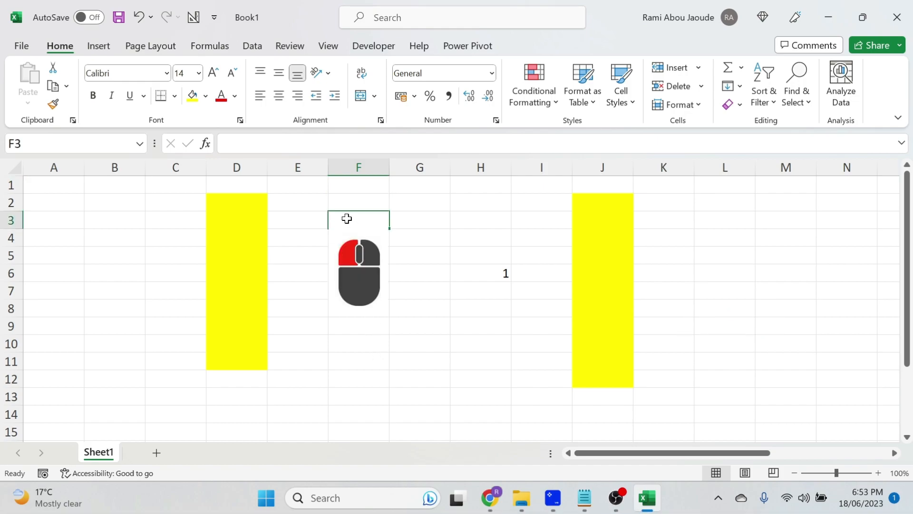
drag(347, 218, 426, 343)
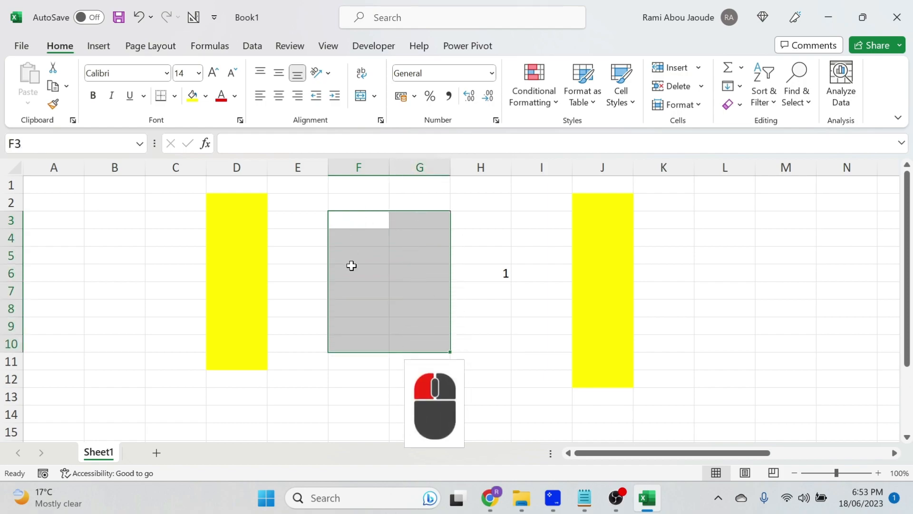
click(372, 221)
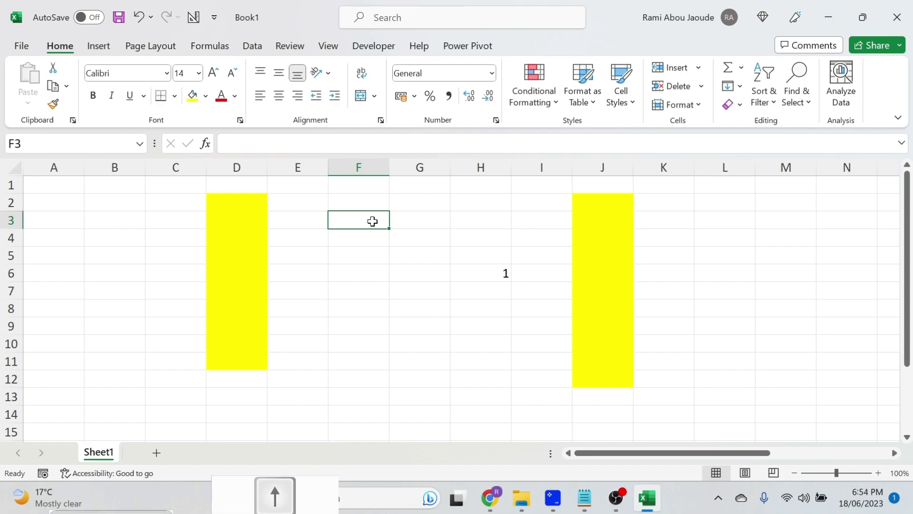
Select the range F3:G7 by extending the selection from F3 one column right and four rows down
key(shift+Right)
key(shift+Down)
key(shift+Down)
key(shift+Down)
key(shift+Down)
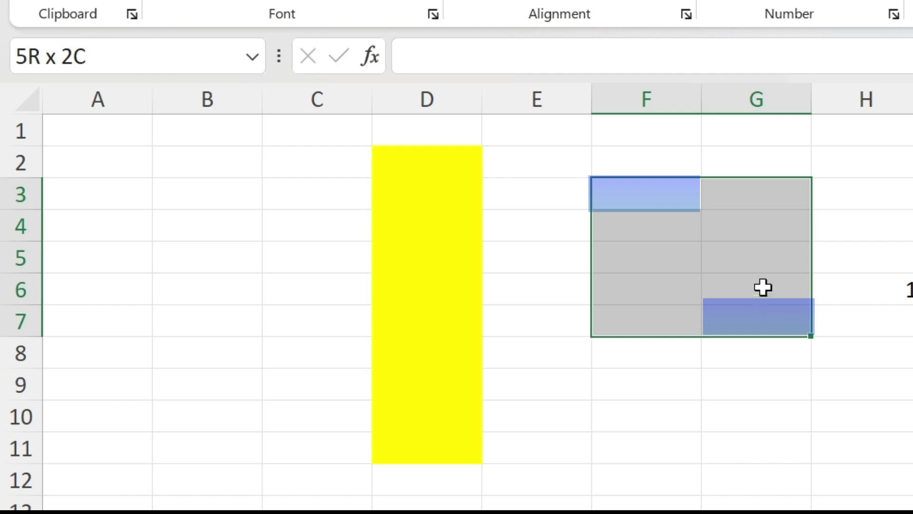
Enter the text F3:G7 in cell F2
click(659, 161)
text(F)
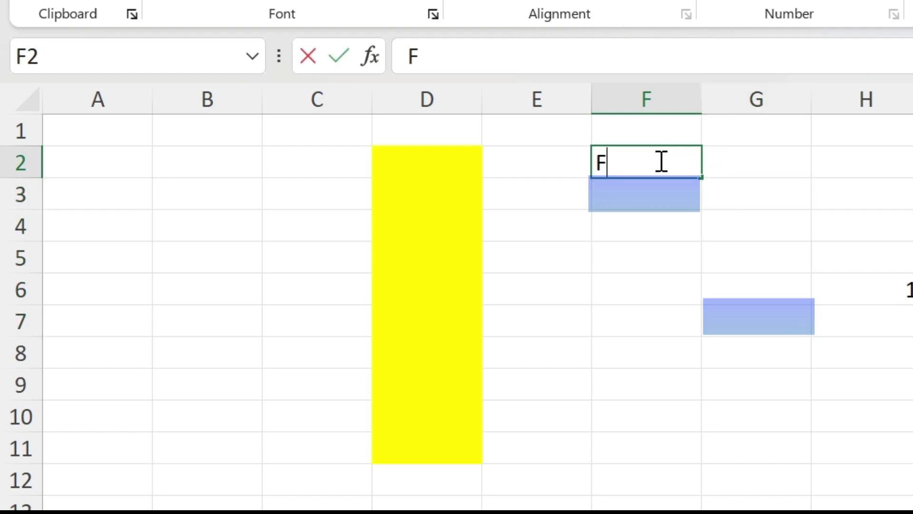
text(3:G7)
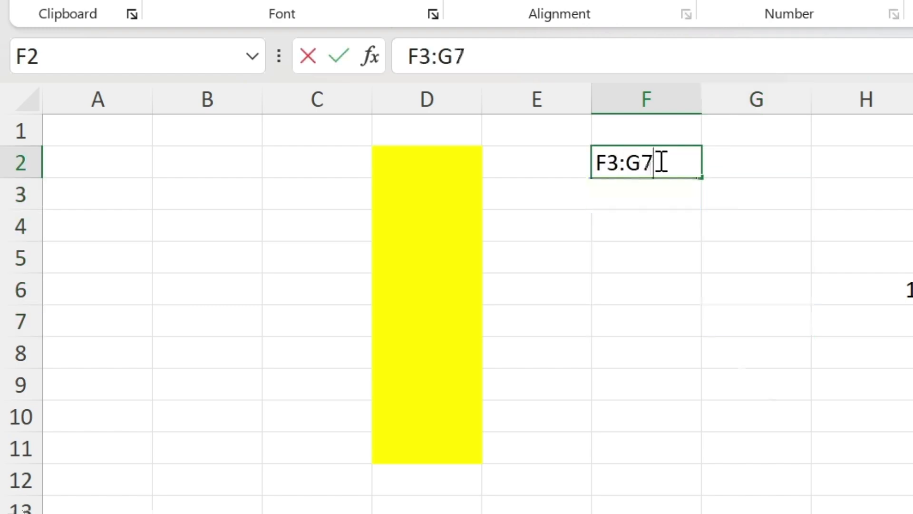
key(Return)
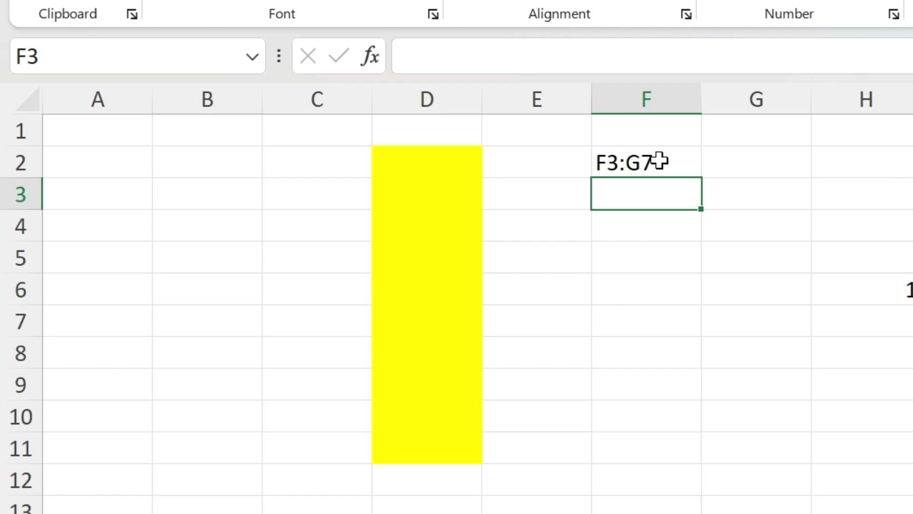
Rename the worksheet Sheet1 as Data
click(552, 227)
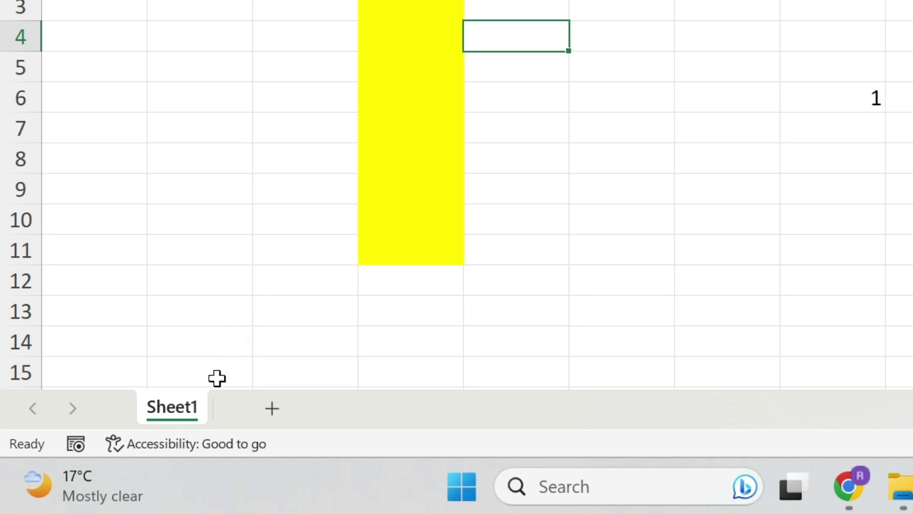
double_click(171, 408)
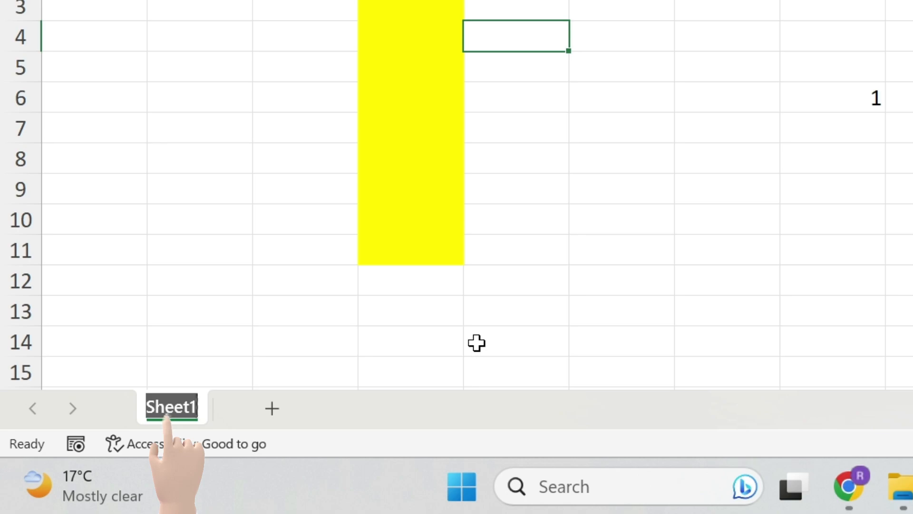
text(Data)
key(Return)
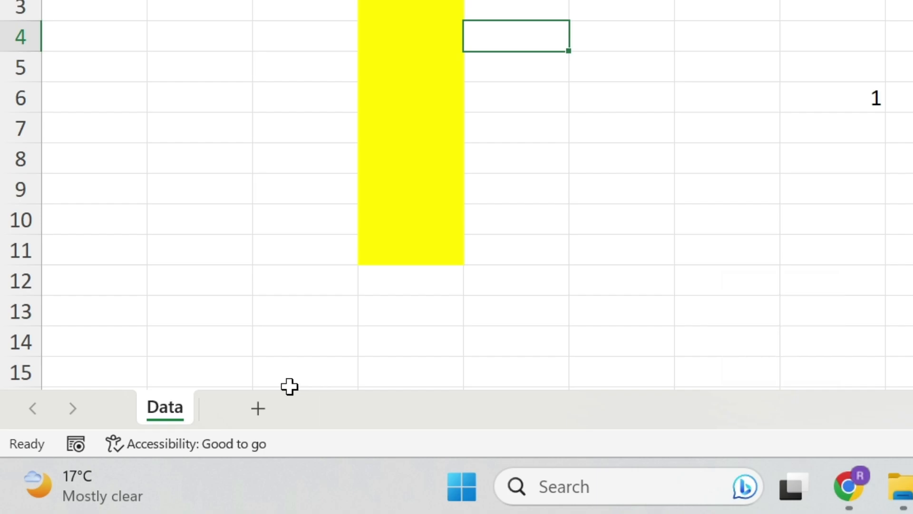
Add two new worksheets and move Sheet3 in front of the Data sheet
click(257, 410)
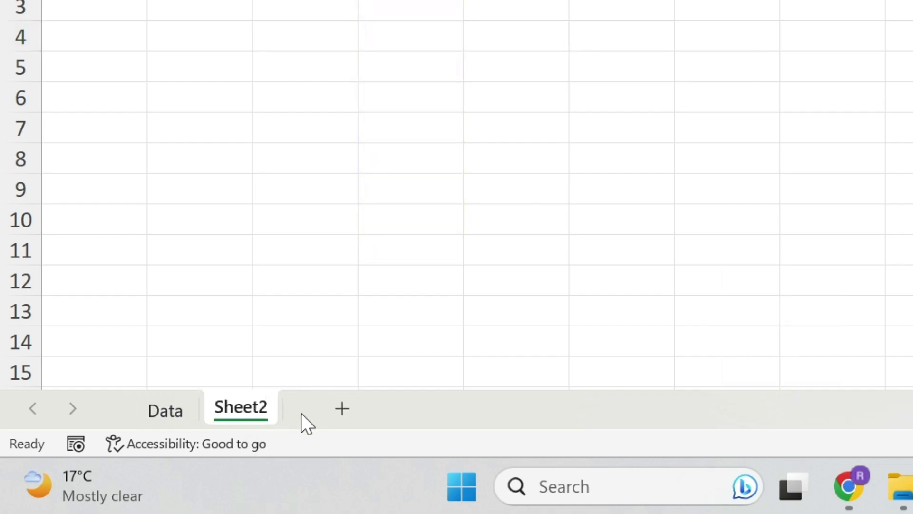
click(342, 408)
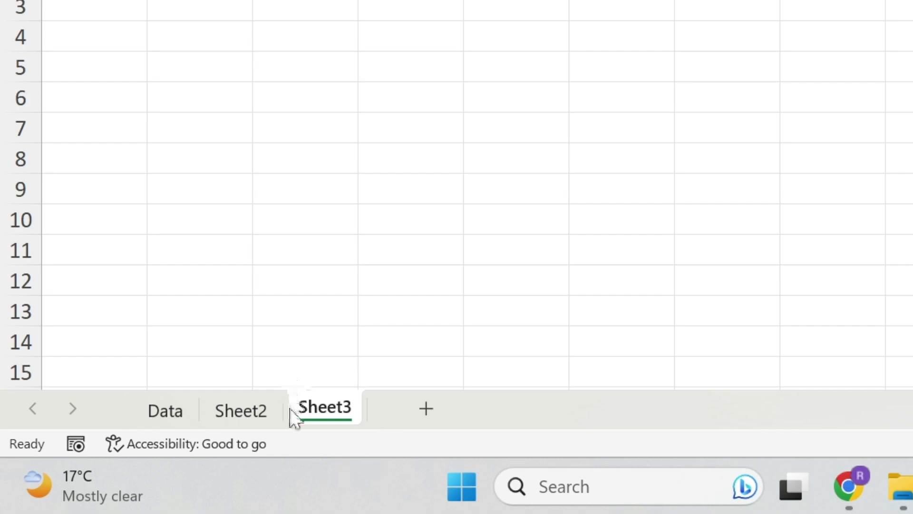
click(322, 420)
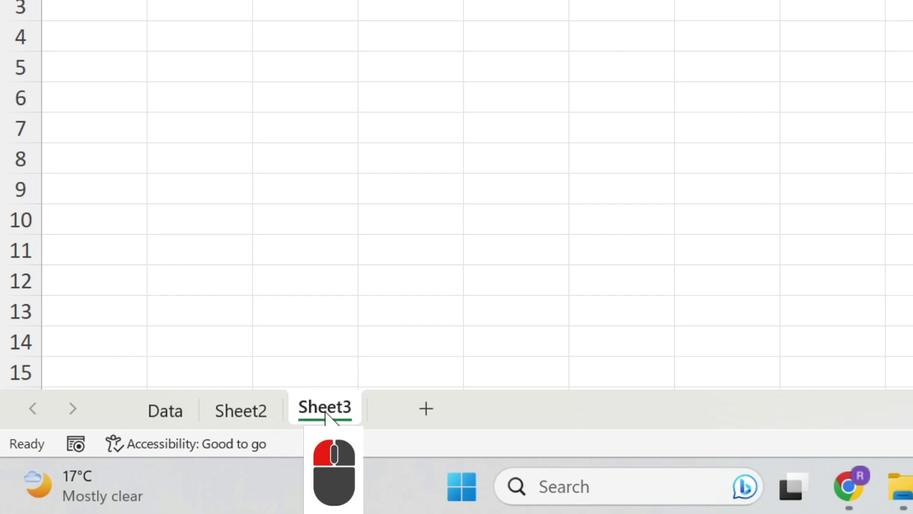
drag(330, 413, 143, 413)
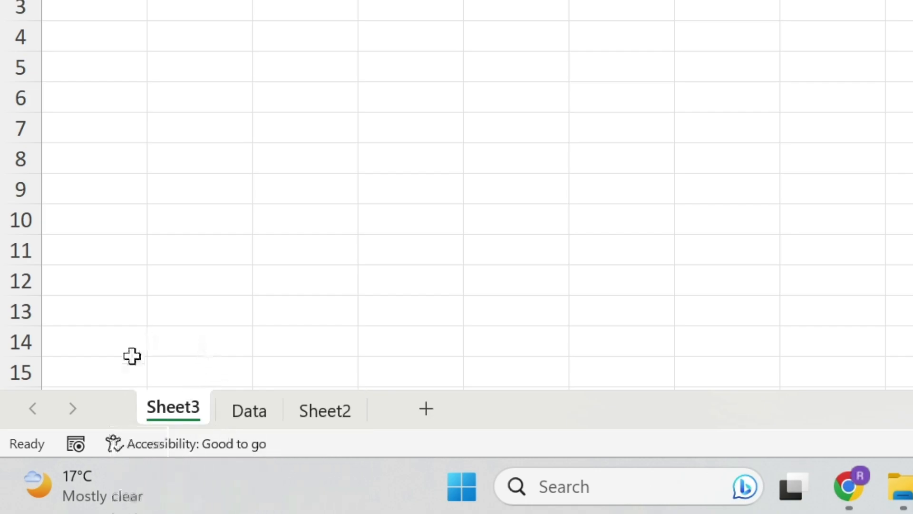
Delete the Sheet3 worksheet
right_click(170, 412)
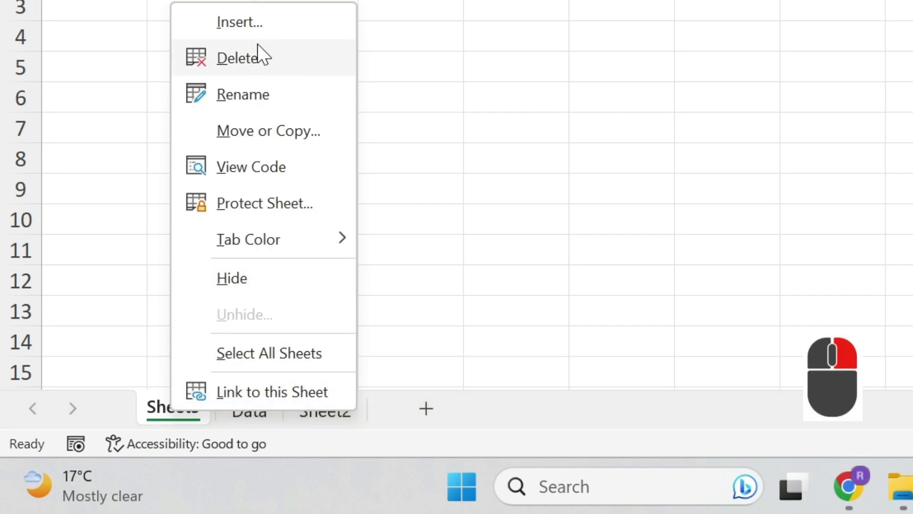
click(258, 61)
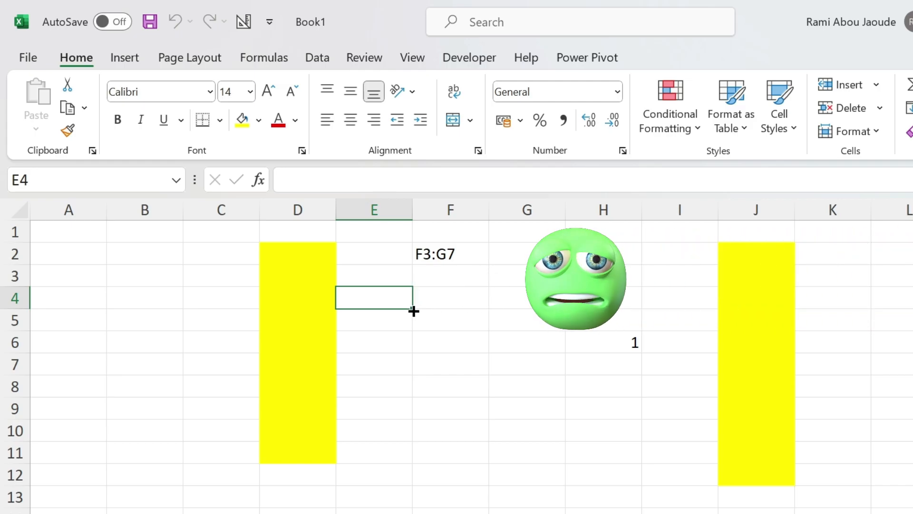
Turn off the worksheet gridlines
click(414, 60)
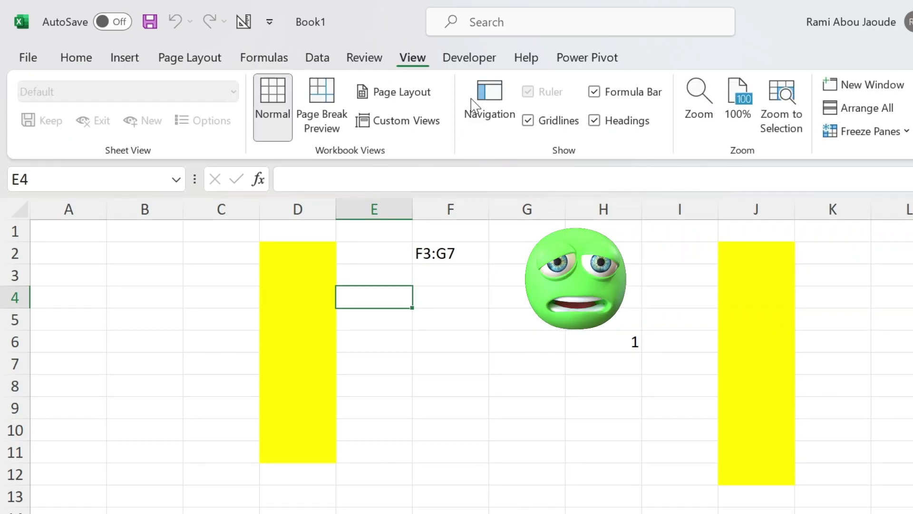
click(528, 121)
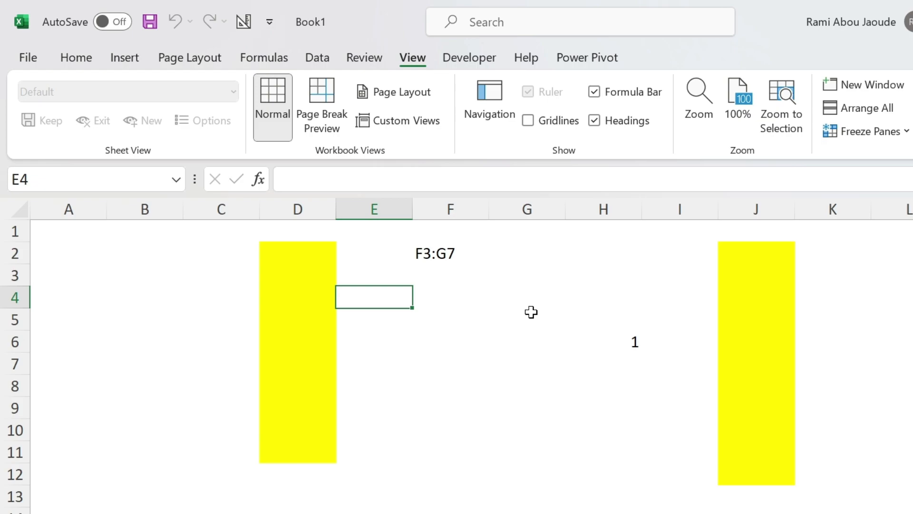
Enter the text Subscribe to the channel in cell E4
text(Subscrib)
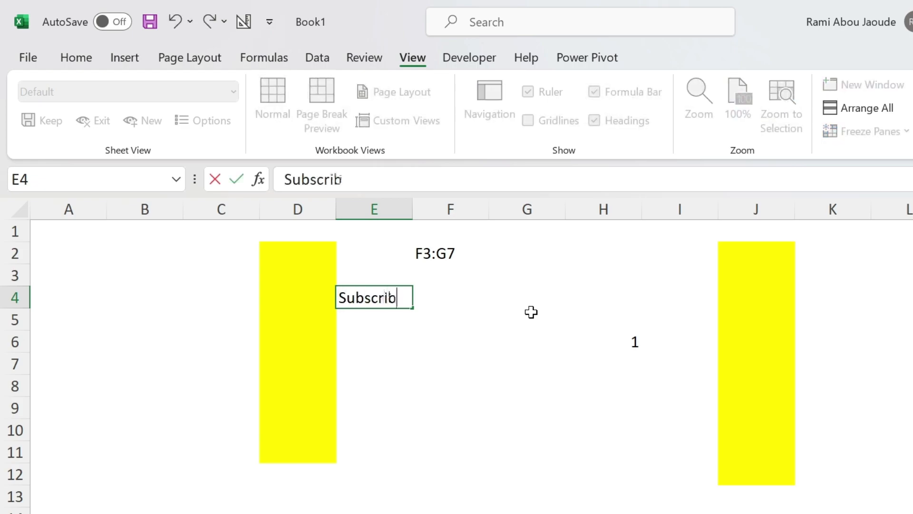
text(e to the channel)
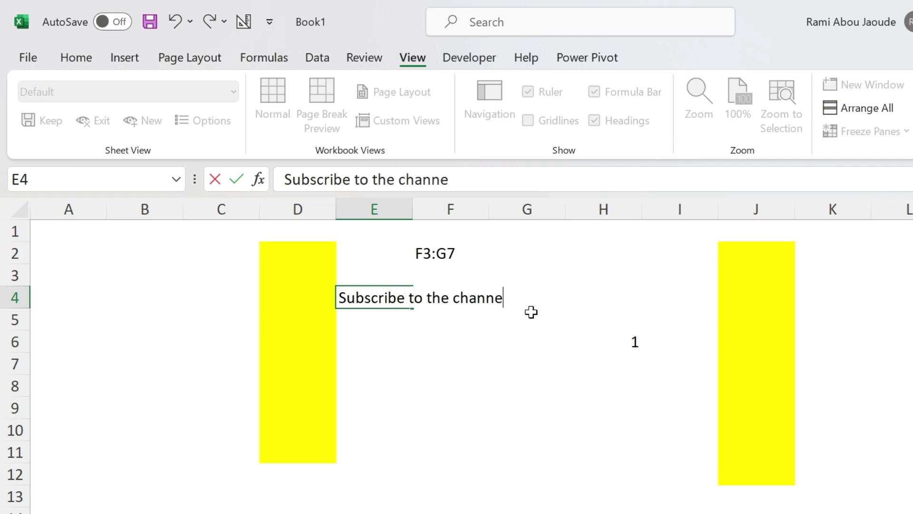
key(Return)
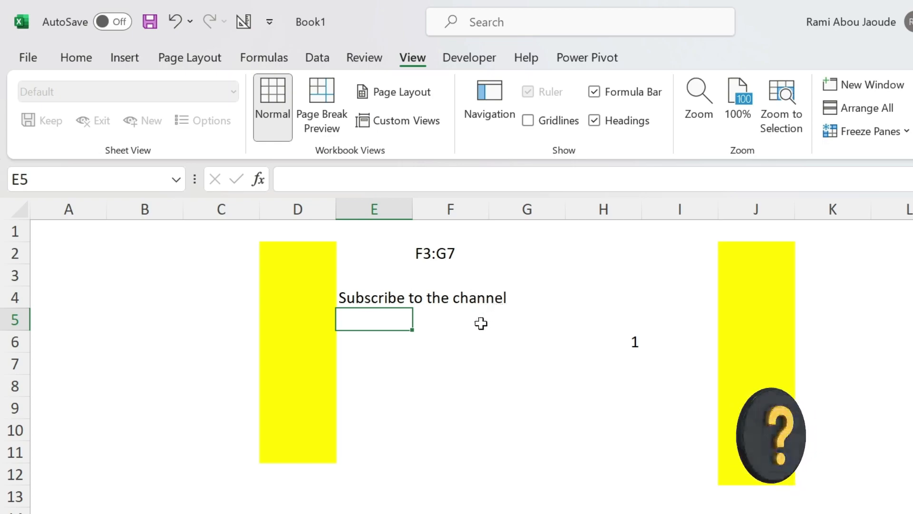
Widen column E and autofit it to the text in cell E4
click(387, 298)
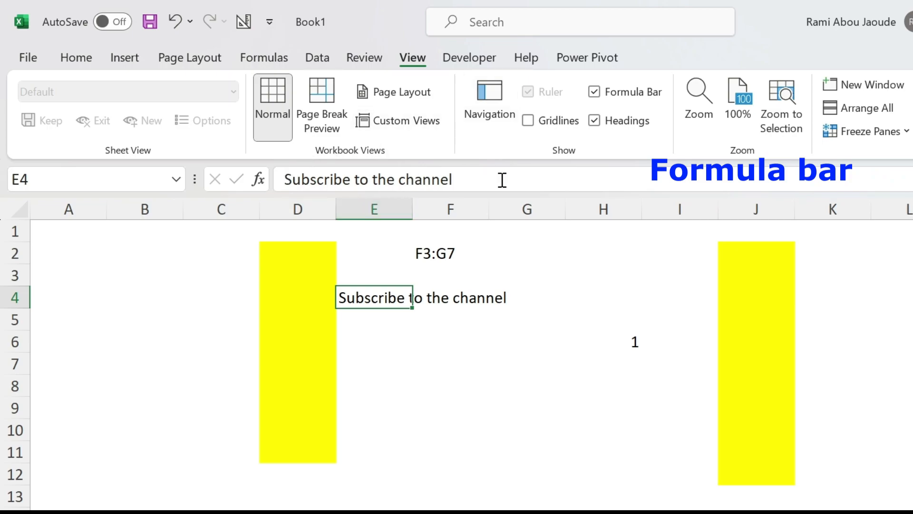
key(Right)
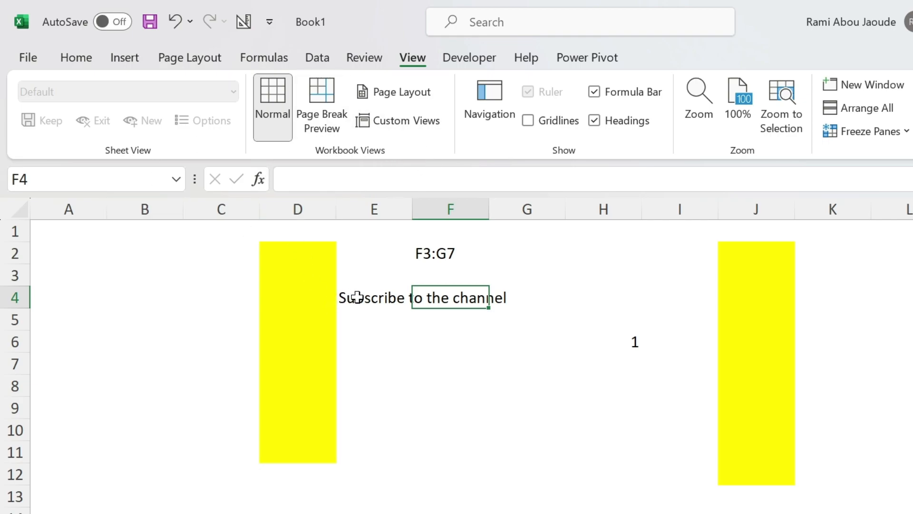
drag(413, 213, 498, 212)
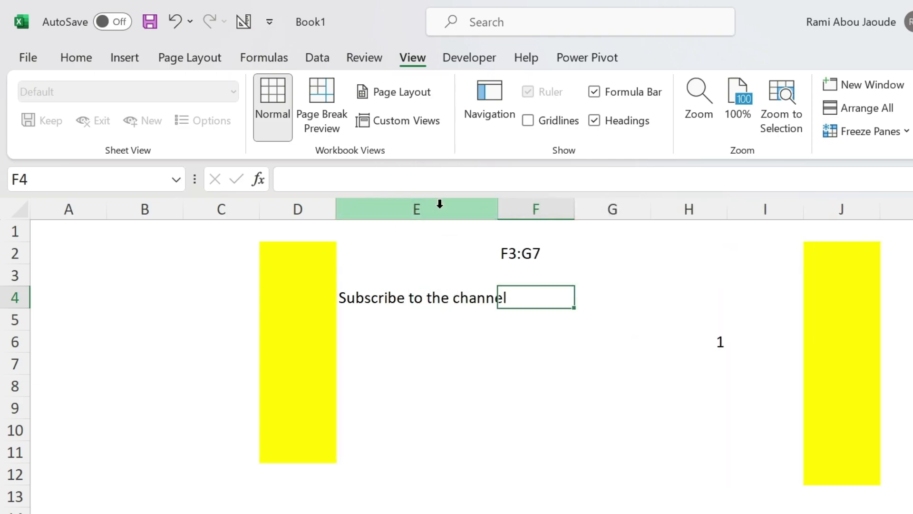
double_click(498, 202)
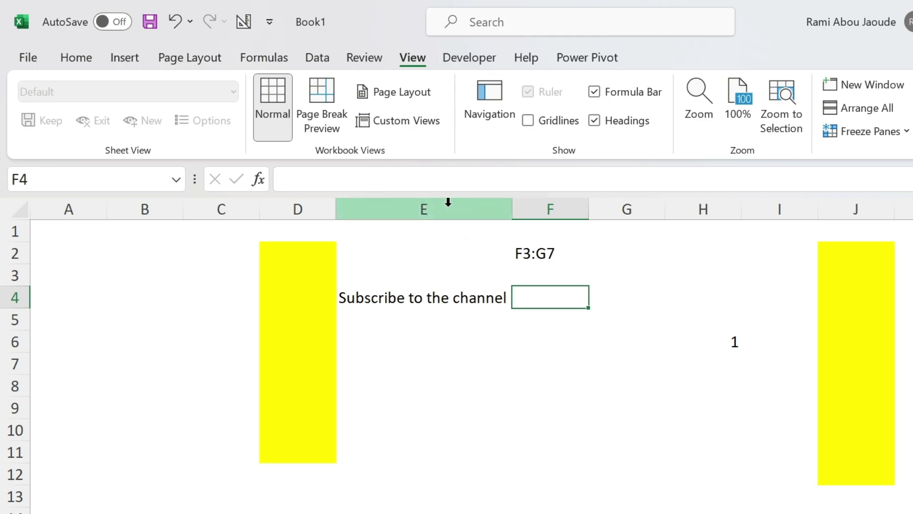
Select columns E through G and resize them together to an equal width
drag(442, 200, 647, 200)
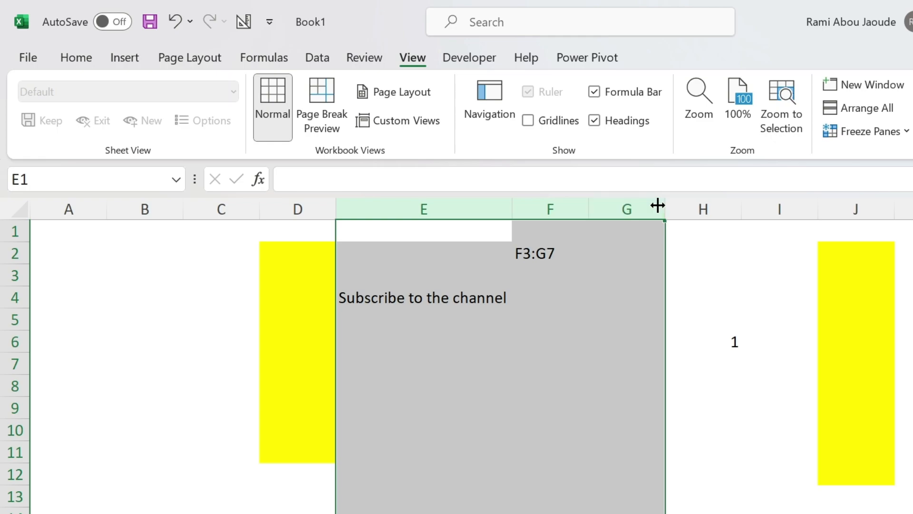
mouse_move(666, 204)
mouse_down()
mouse_move(705, 202)
mouse_move(684, 203)
mouse_up()
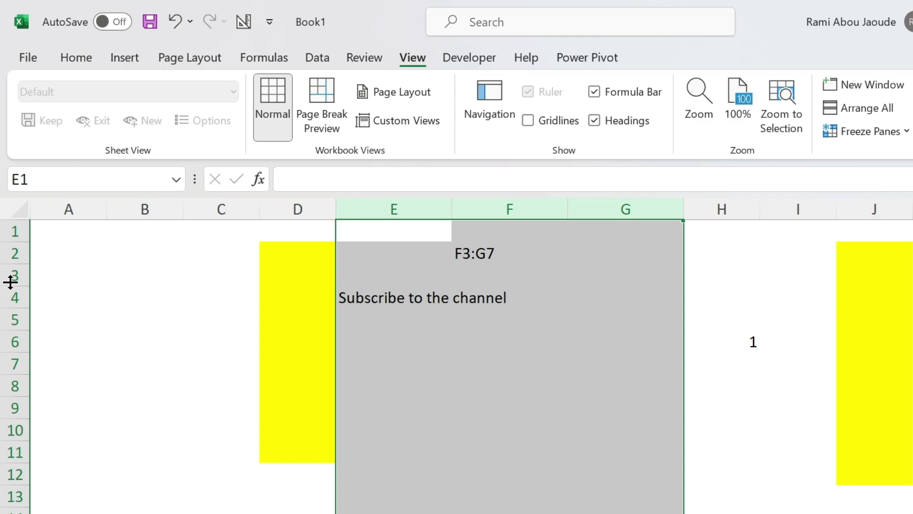
Try enlarging the heights of rows 3 to 5, then undo the change
drag(11, 284, 14, 433)
click(478, 304)
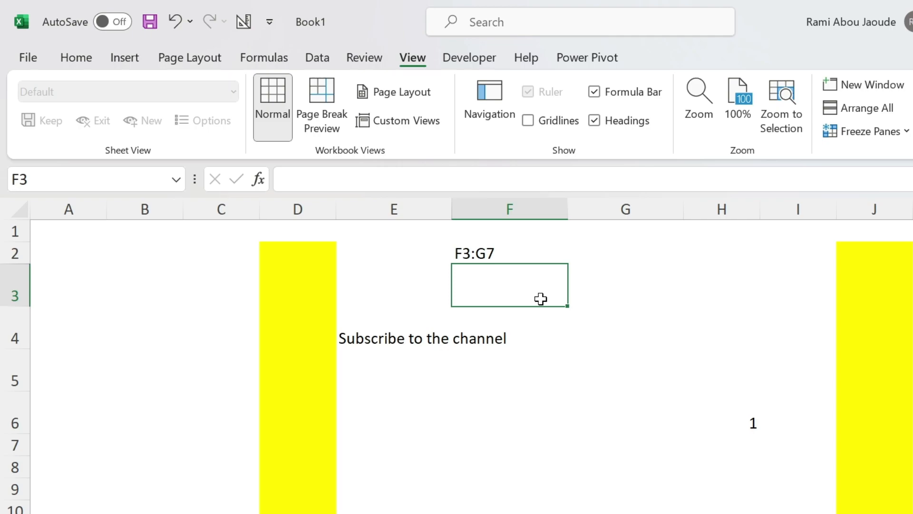
key(ctrl+z)
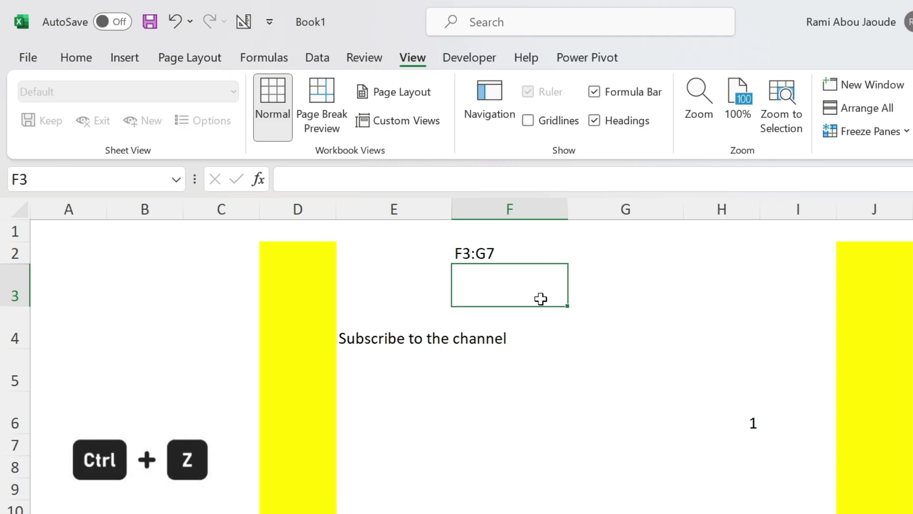
key(ctrl+z)
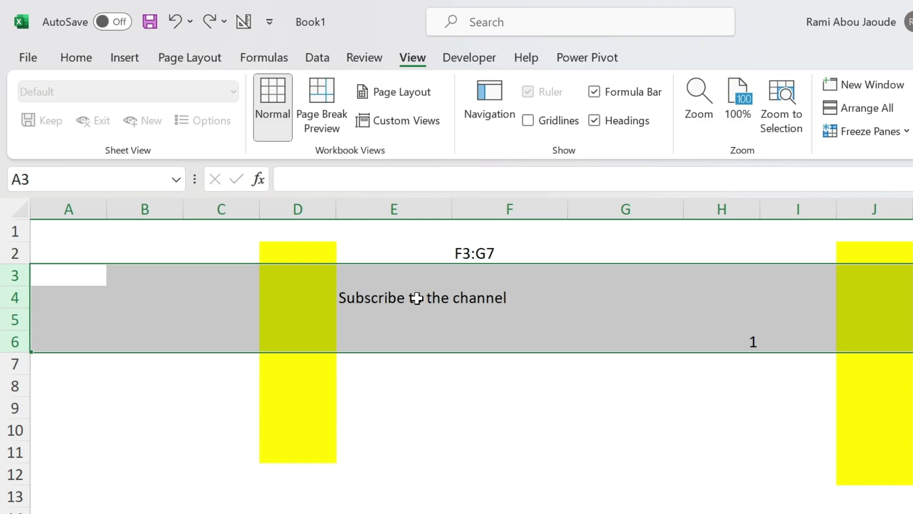
click(395, 297)
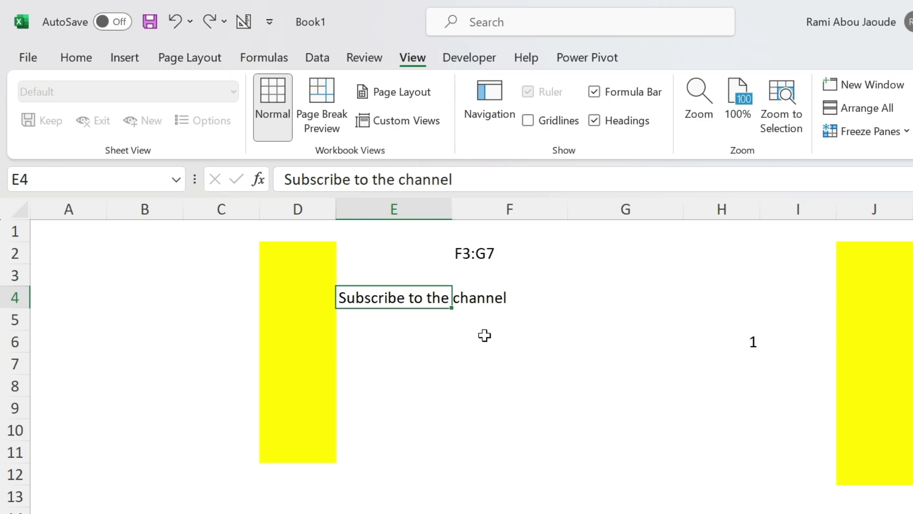
text(text)
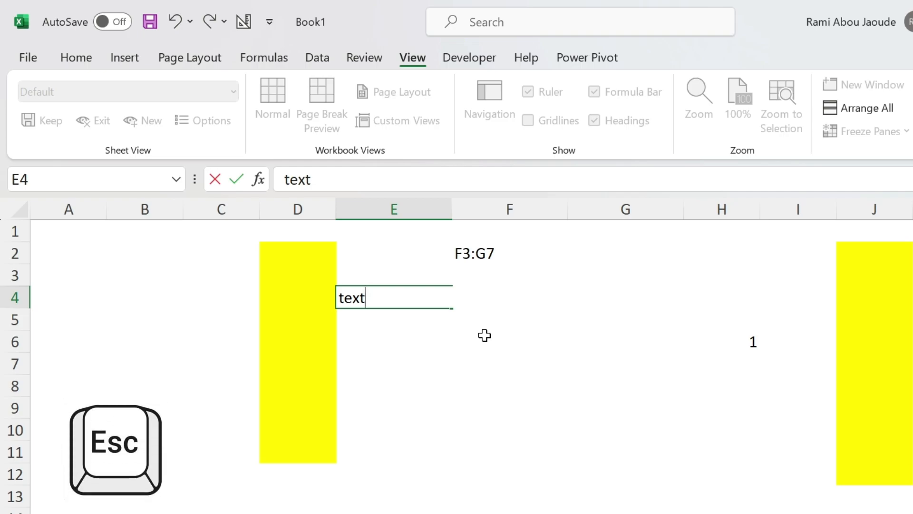
key(Escape)
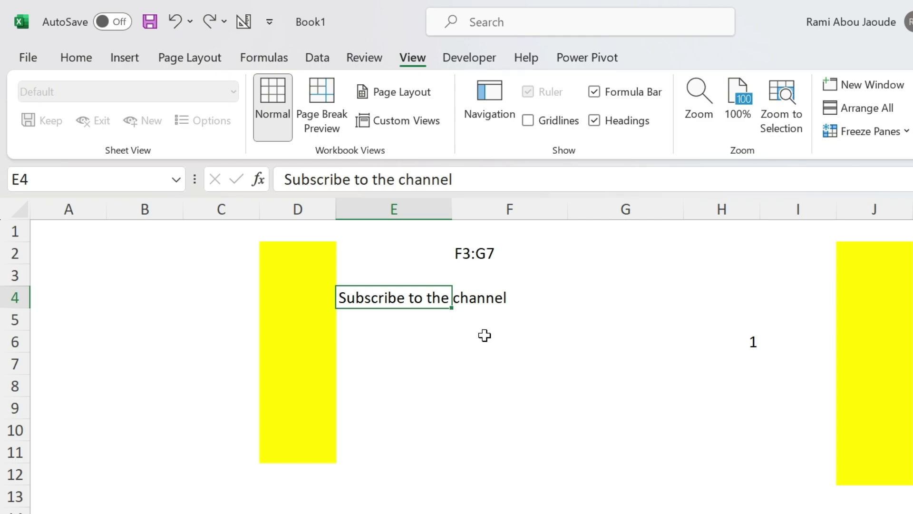
Edit cell E4 in place, inserting sadsa right after the word Subscribe
double_click(391, 297)
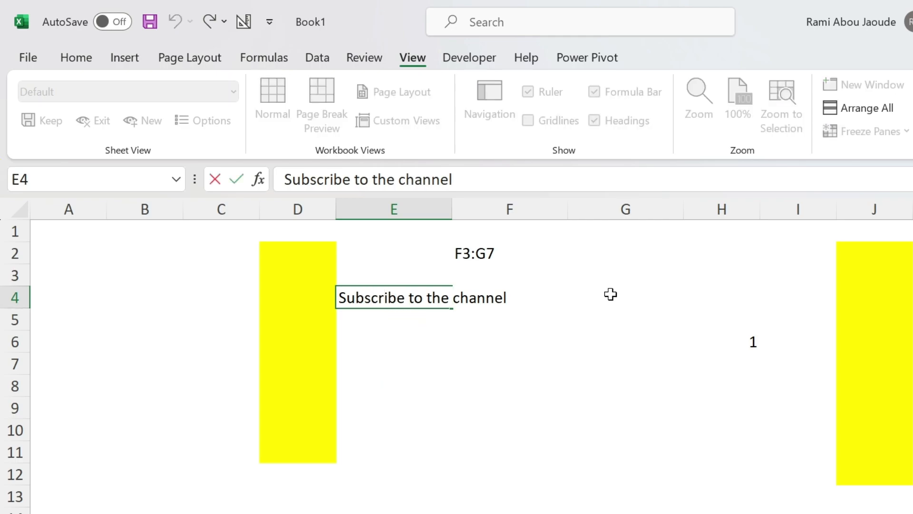
key(Right)
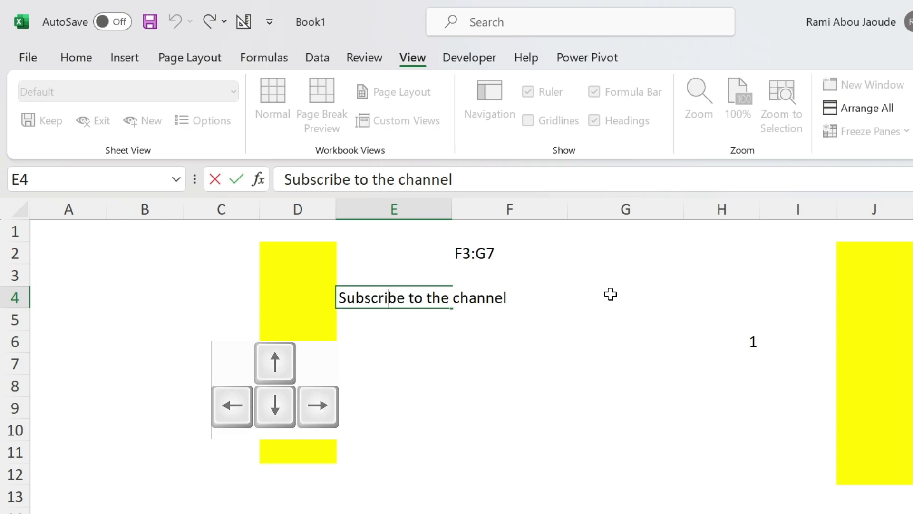
text(sadsa)
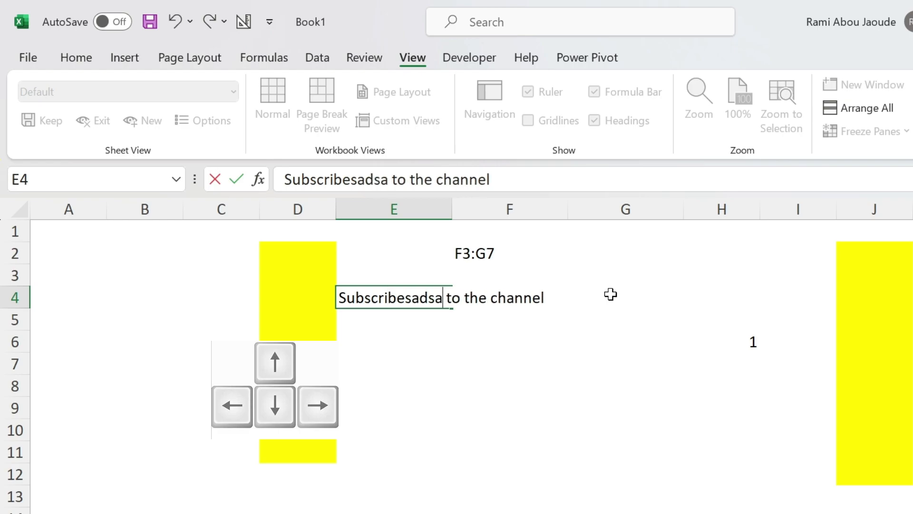
key(Return)
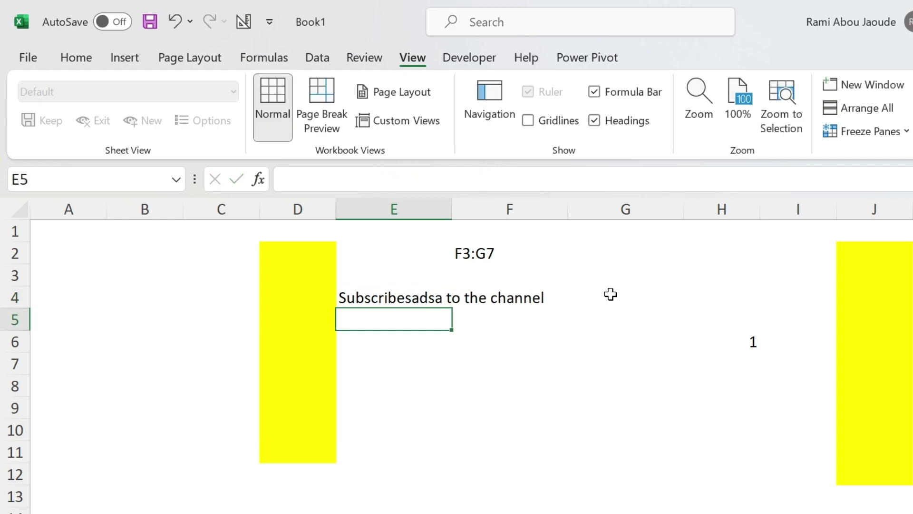
Edit cell E4 through the formula bar, inserting jhj after Subsc in its text
key(Up)
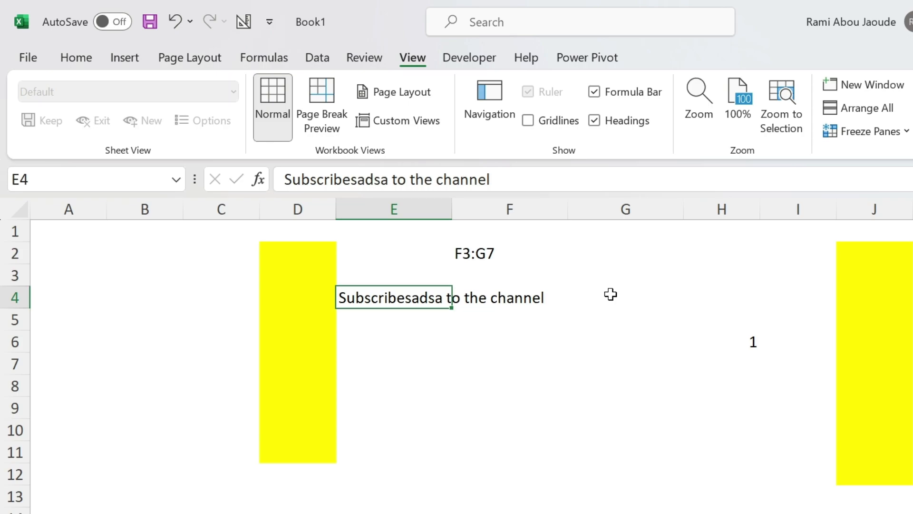
key(F2)
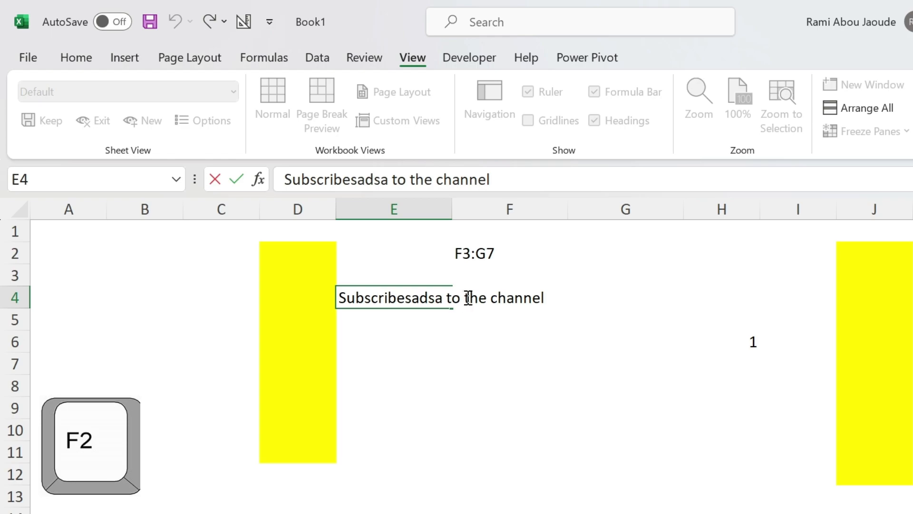
click(412, 297)
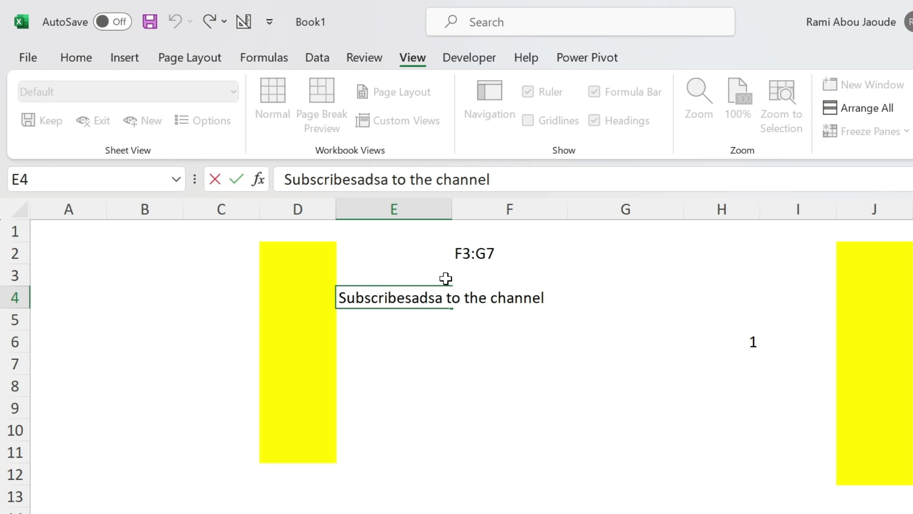
key(Return)
click(398, 297)
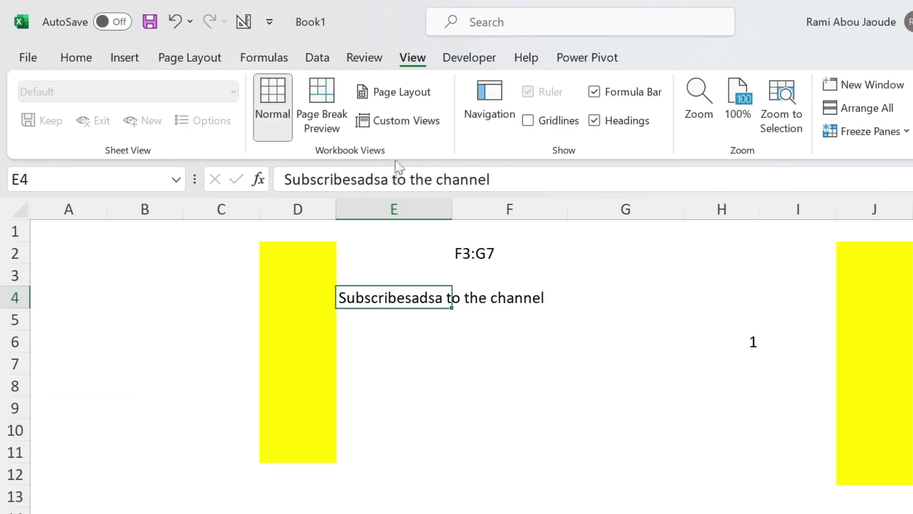
click(325, 179)
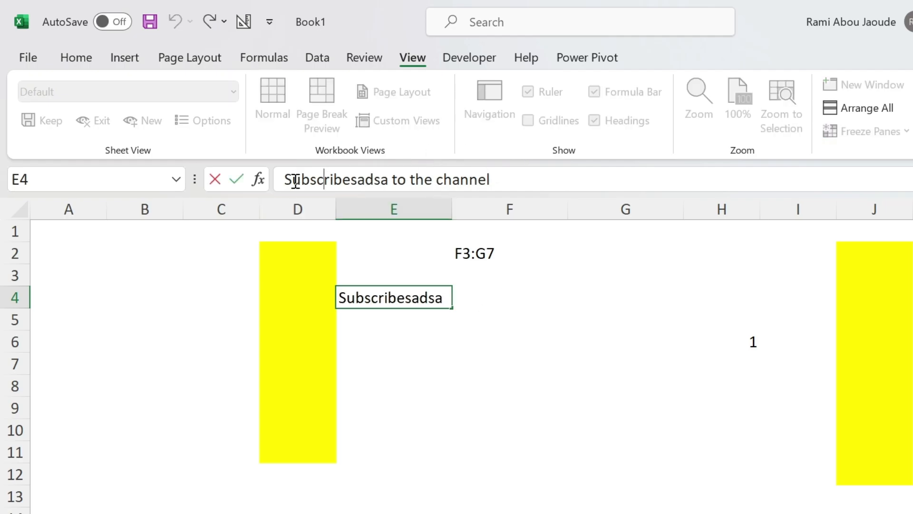
text(jhj)
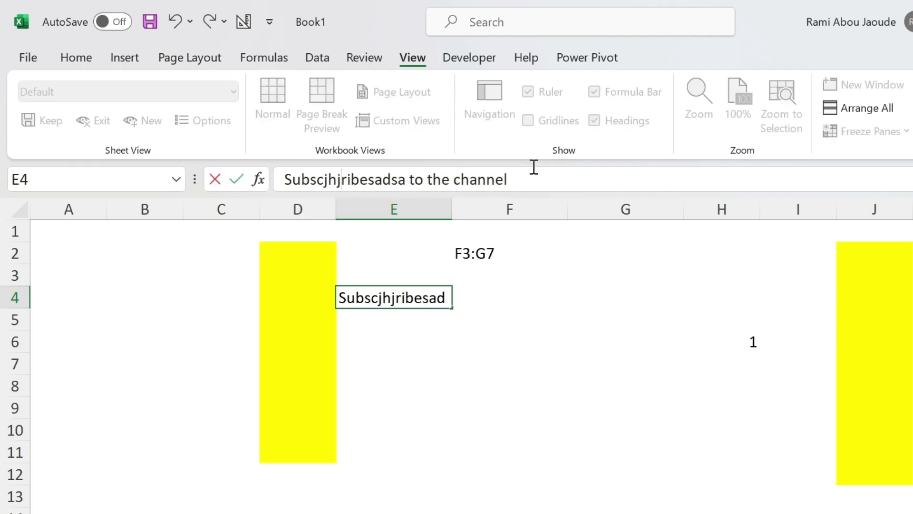
key(Return)
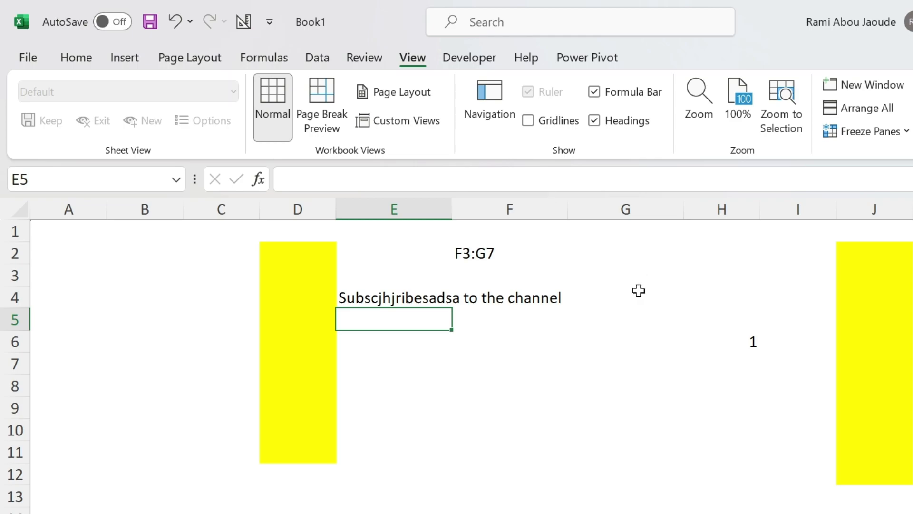
Enter a formula in G4 that references cell E4
click(618, 292)
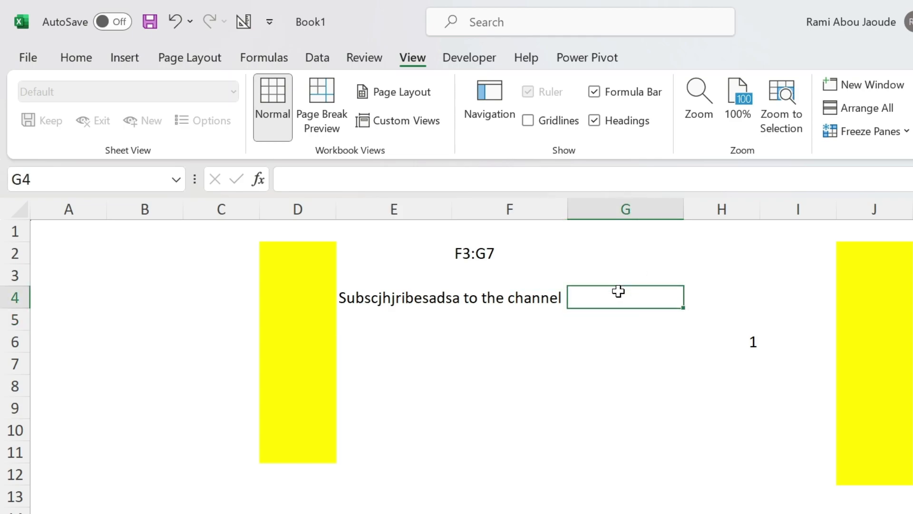
text(=)
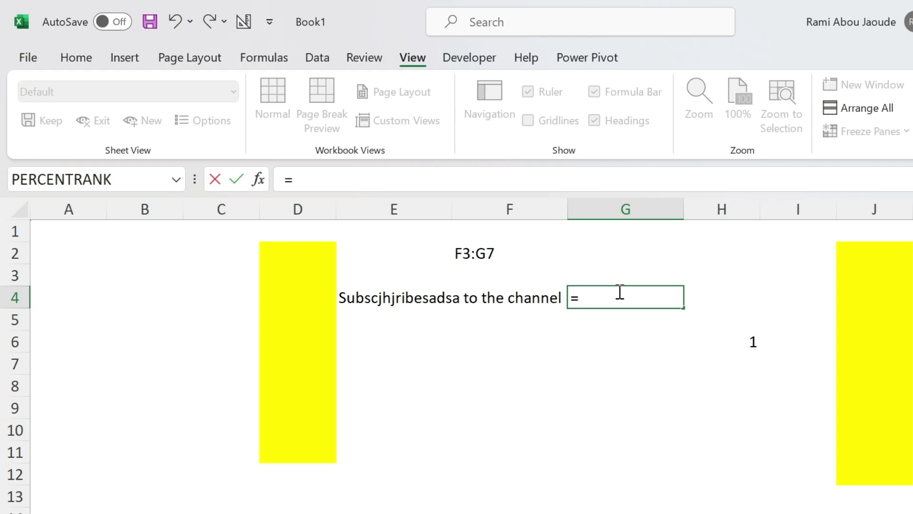
key(Left)
key(Left)
key(Left)
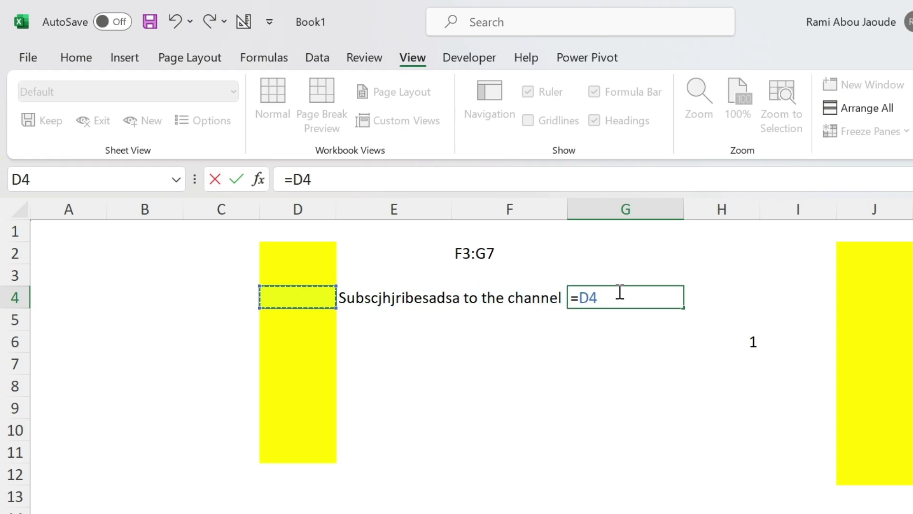
click(352, 291)
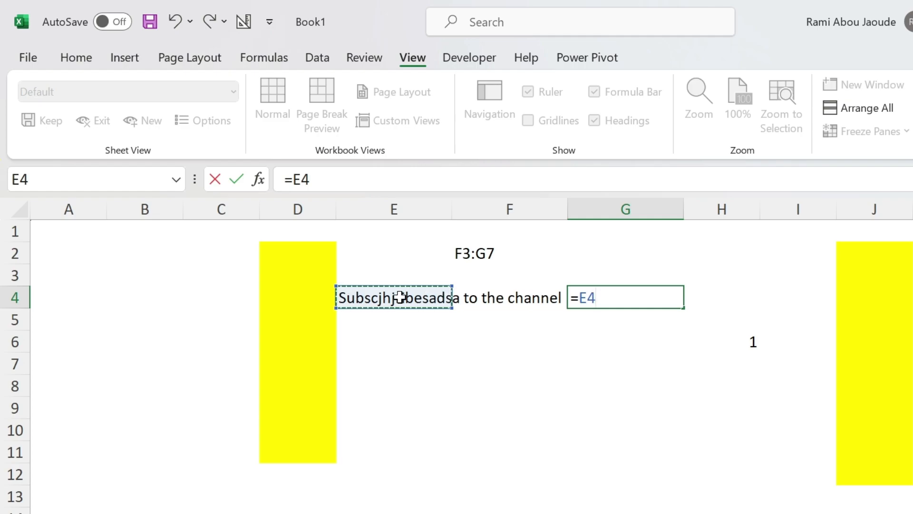
key(Return)
key(Up)
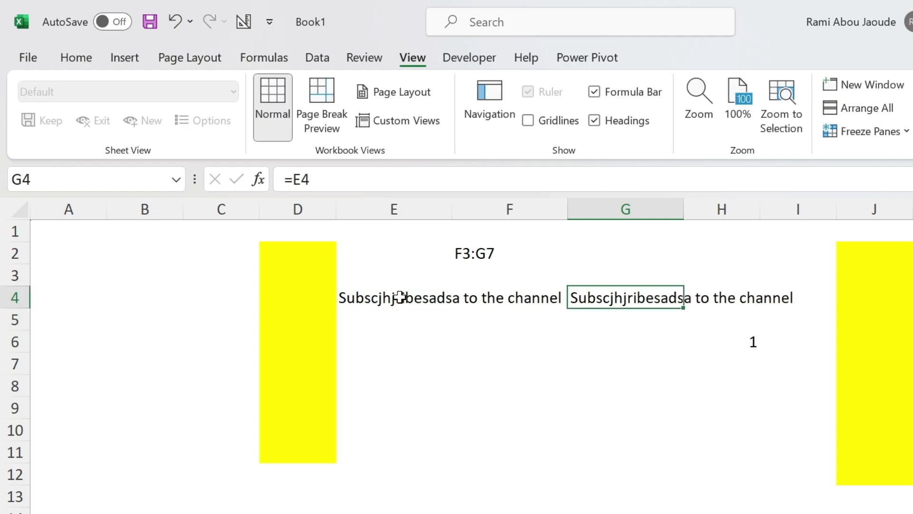
Replace the contents of cell E4 with ree
click(352, 299)
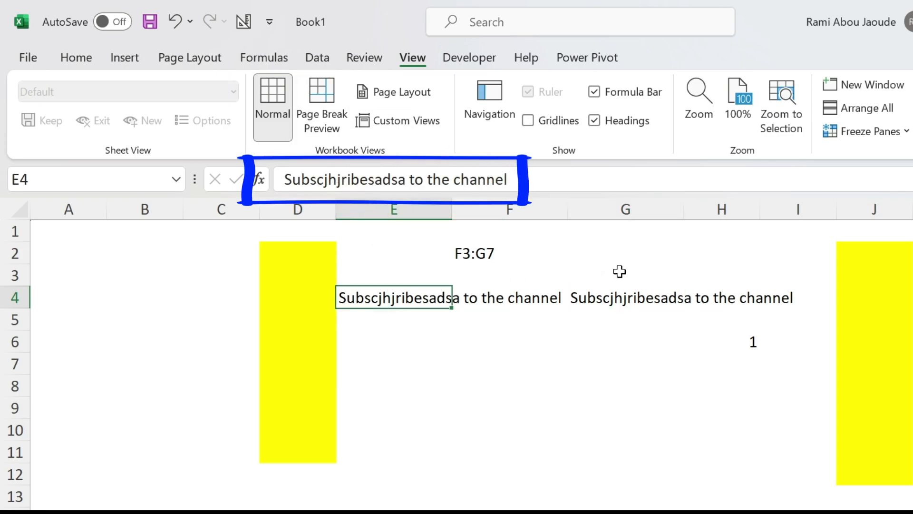
click(603, 292)
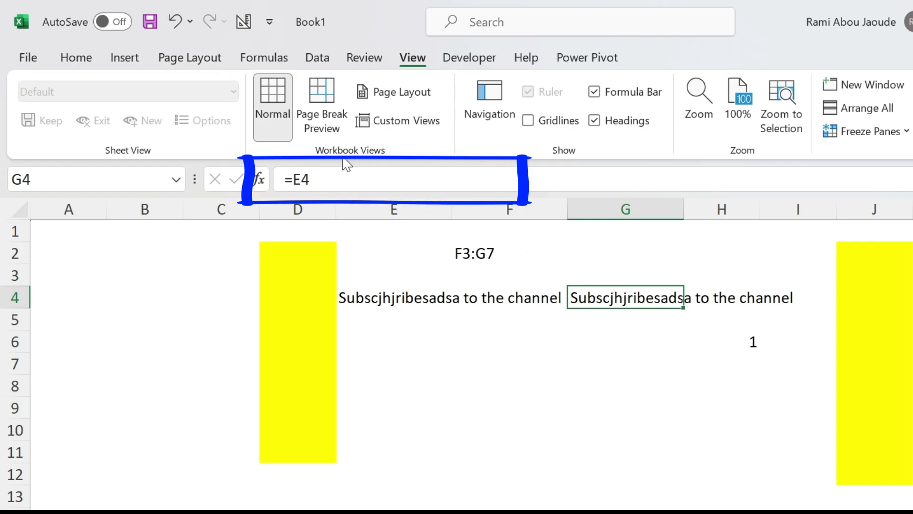
click(394, 295)
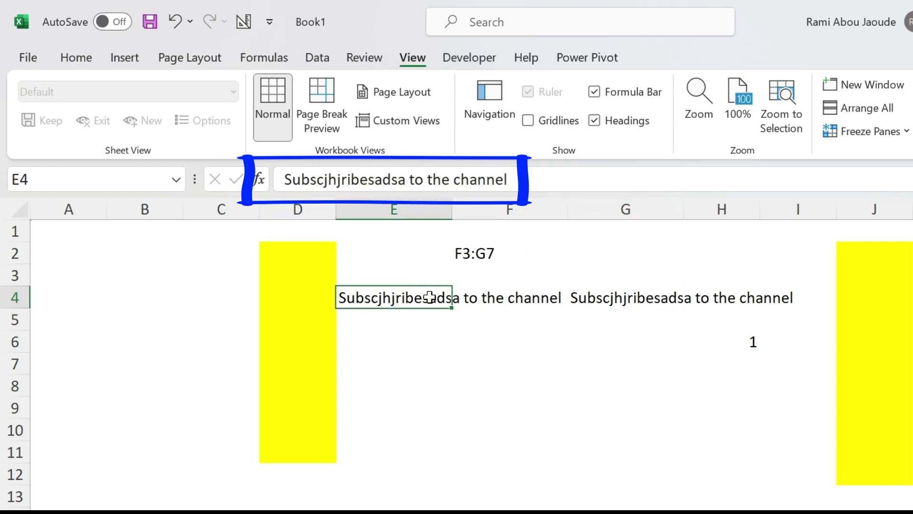
text(ree)
key(Return)
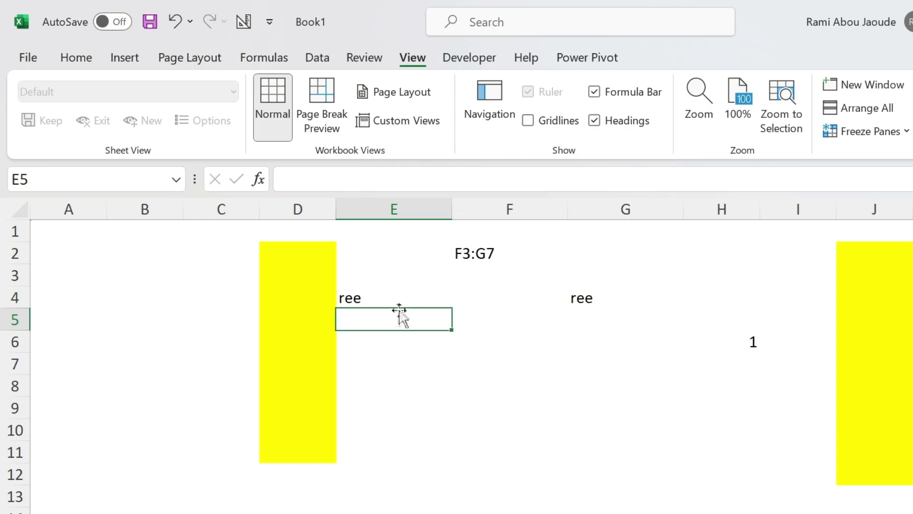
Copy cell E4 and paste it into E5, then into the range E5:E7
click(401, 288)
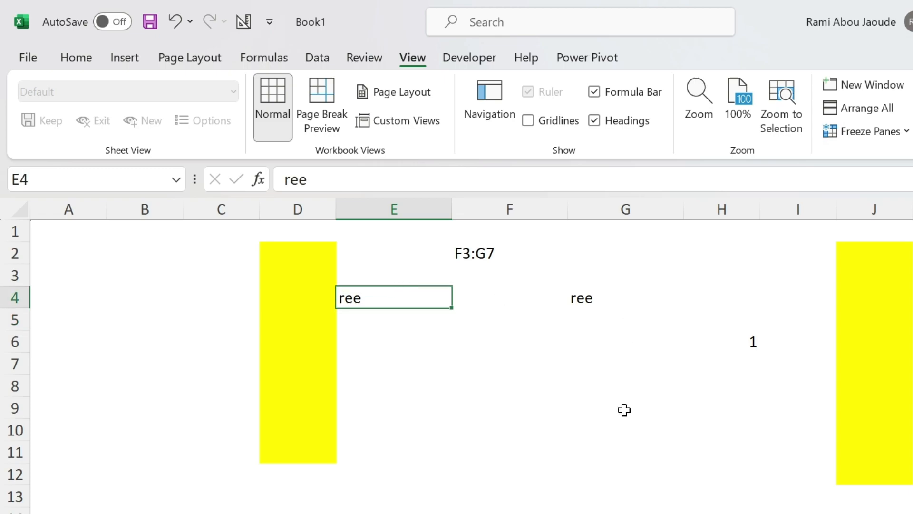
key(ctrl+c)
click(390, 316)
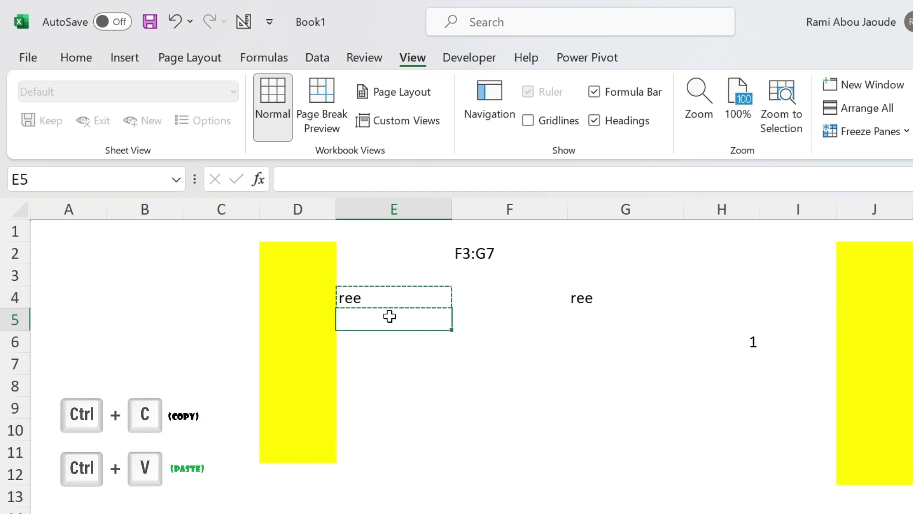
key(ctrl+v)
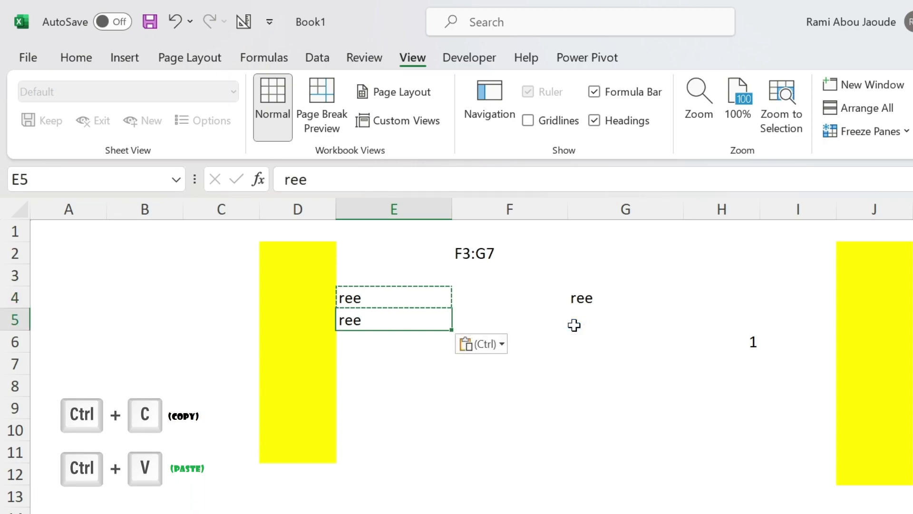
drag(402, 315, 402, 364)
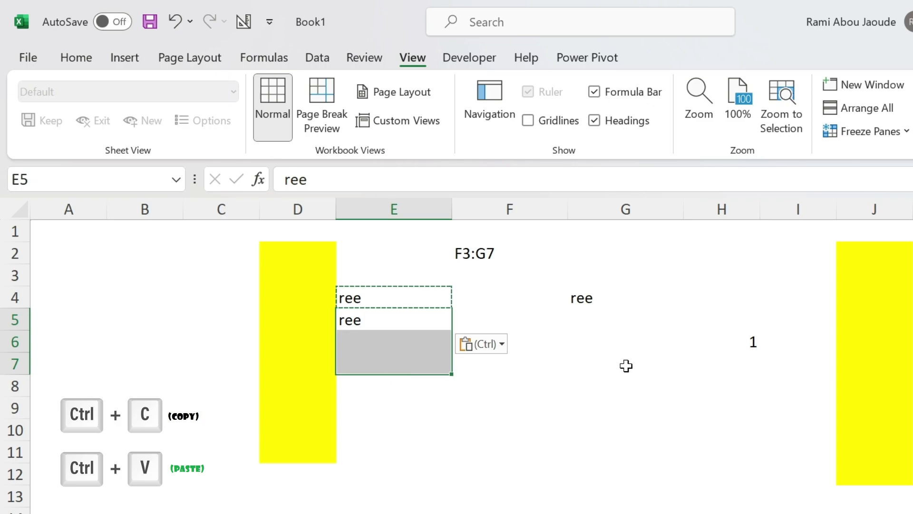
key(ctrl+v)
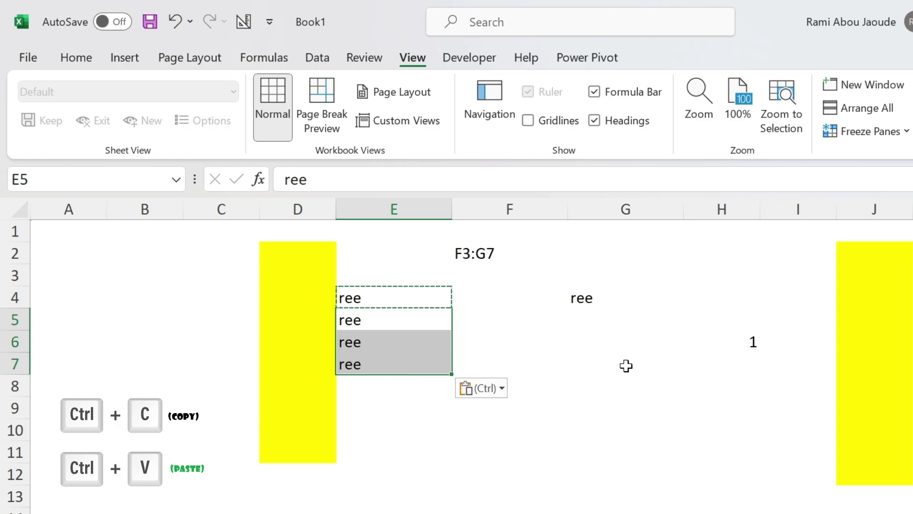
Copy the range E4:E5 and paste it starting at E9
drag(417, 300, 434, 318)
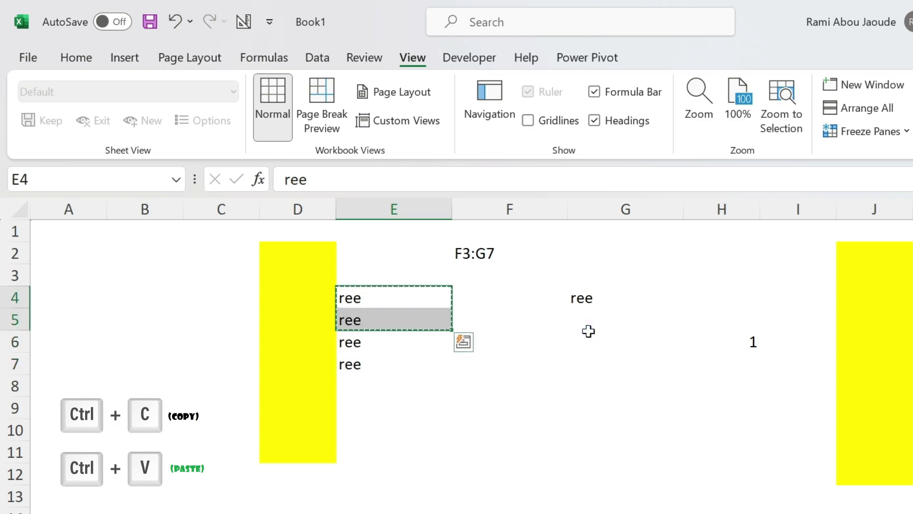
click(402, 401)
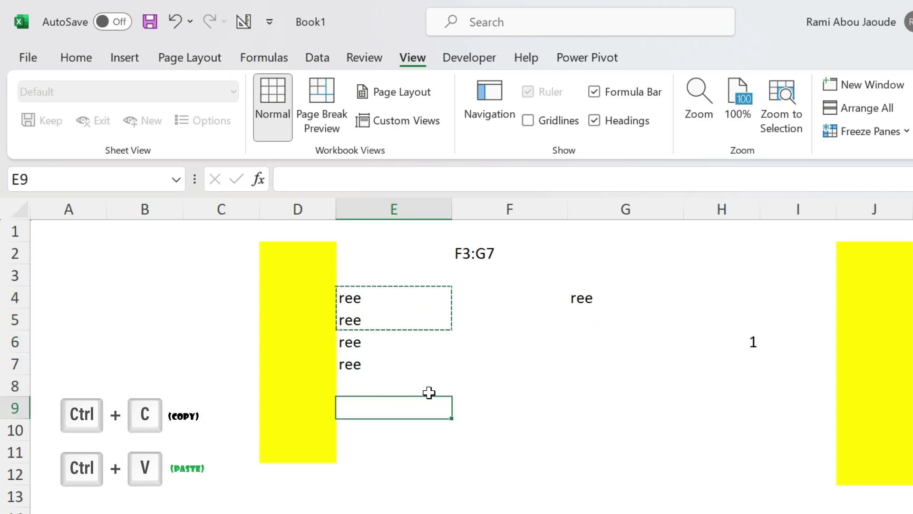
key(ctrl+v)
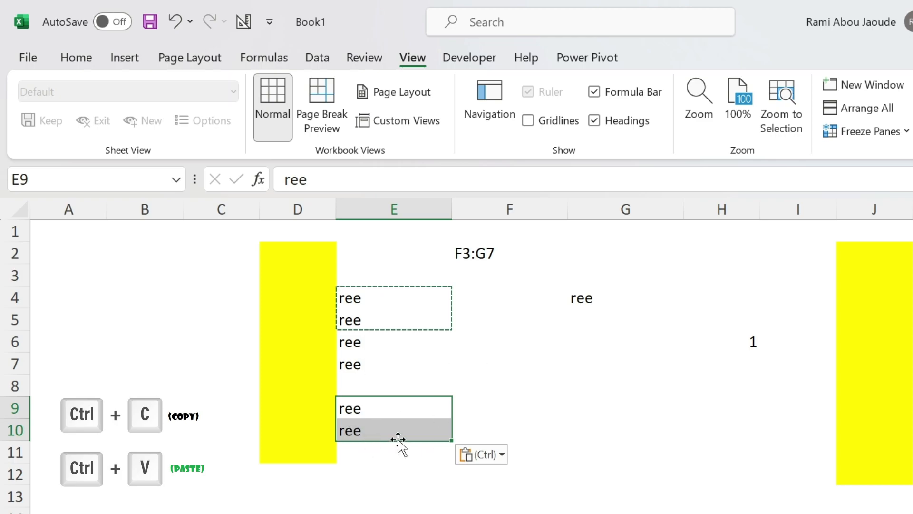
Fill G4's formula down through G7 with the fill handle and step through each filled cell's reference
click(604, 298)
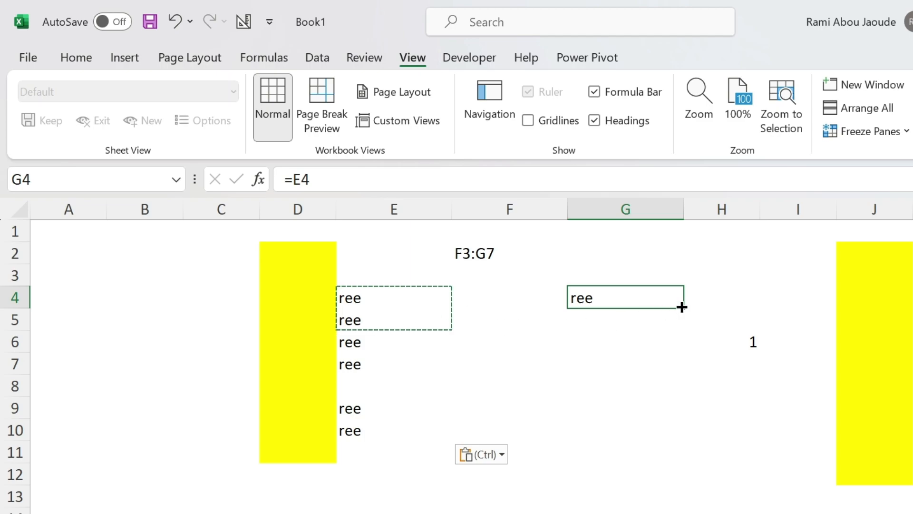
click(375, 298)
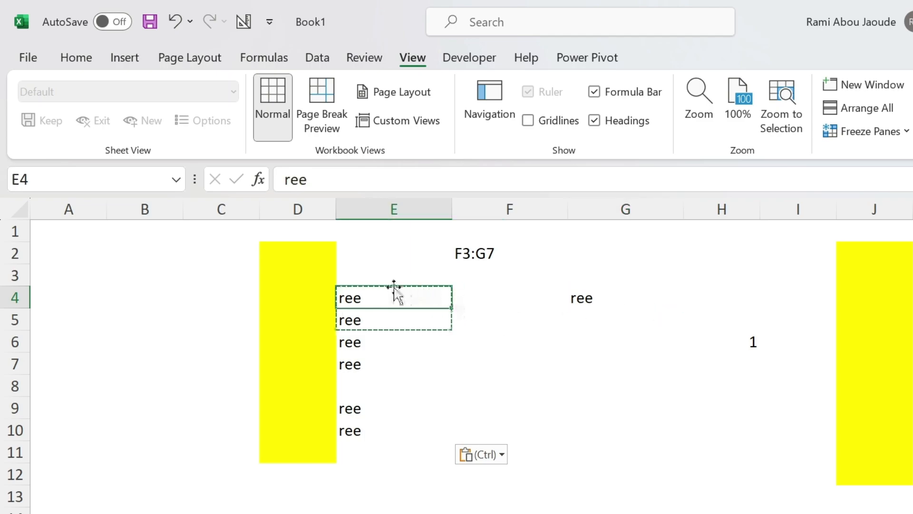
click(595, 299)
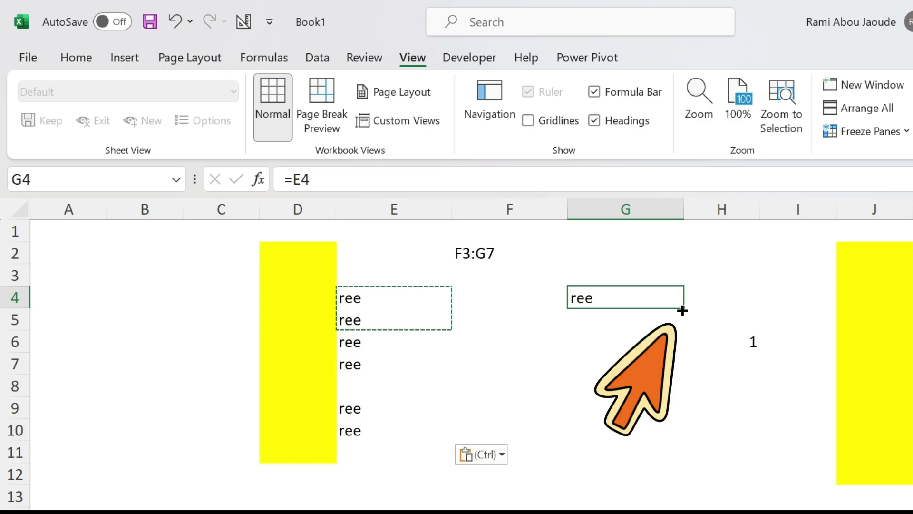
drag(683, 310, 691, 374)
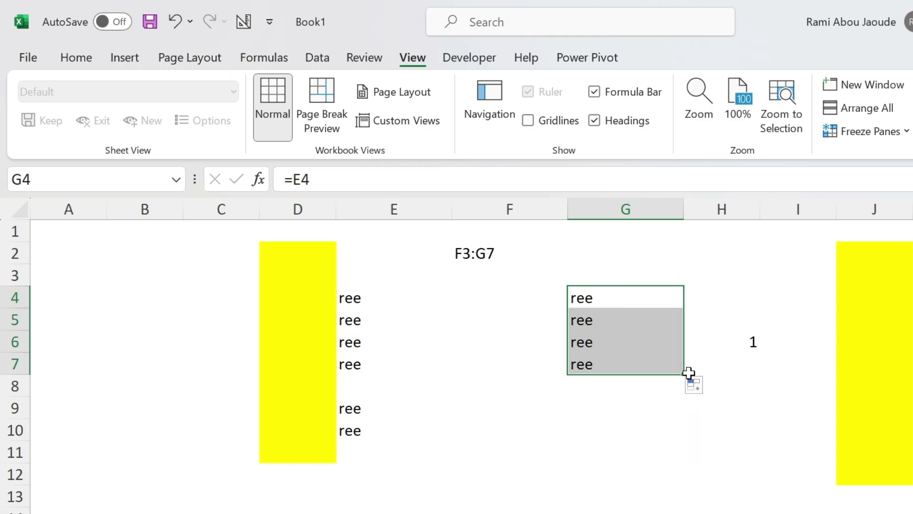
click(610, 295)
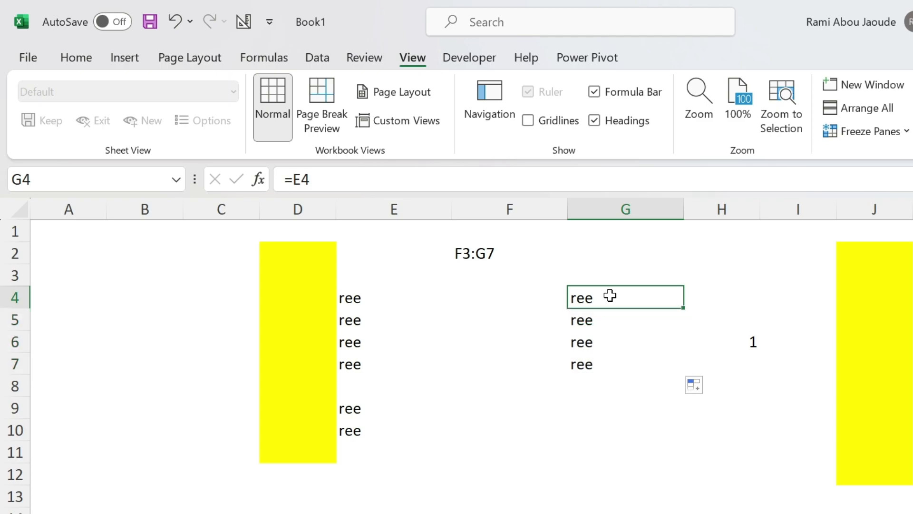
key(Down)
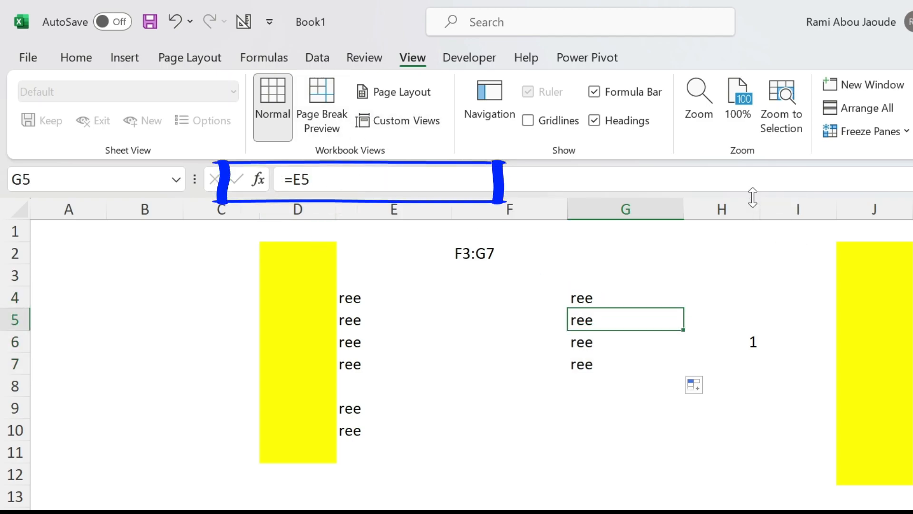
key(Down)
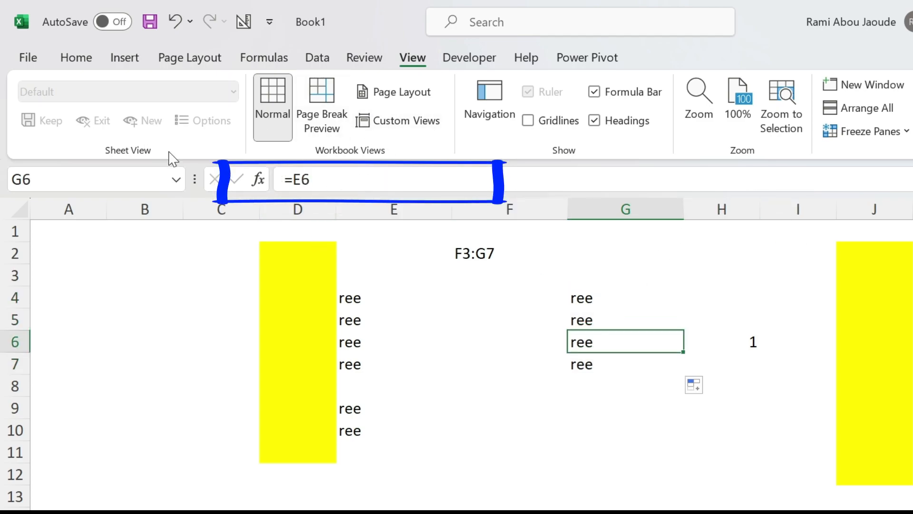
key(Down)
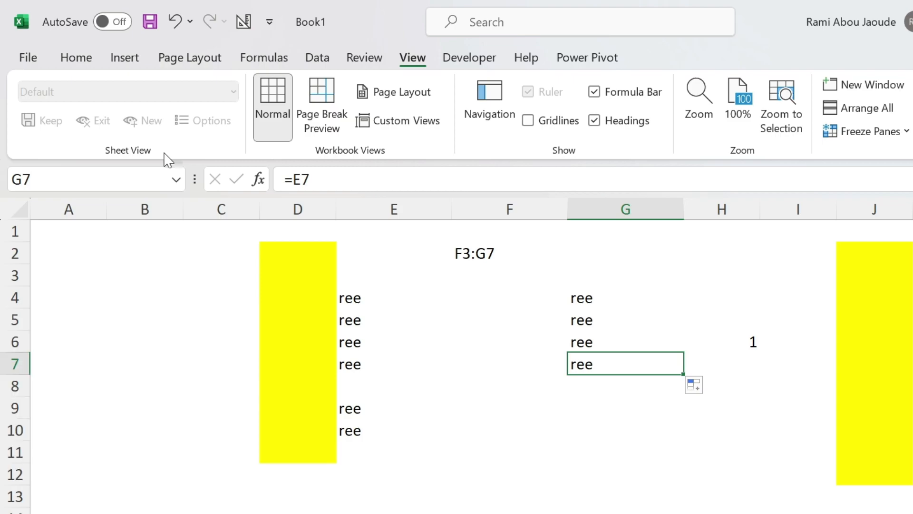
Fill E4's value down through E7 with the fill handle
click(337, 296)
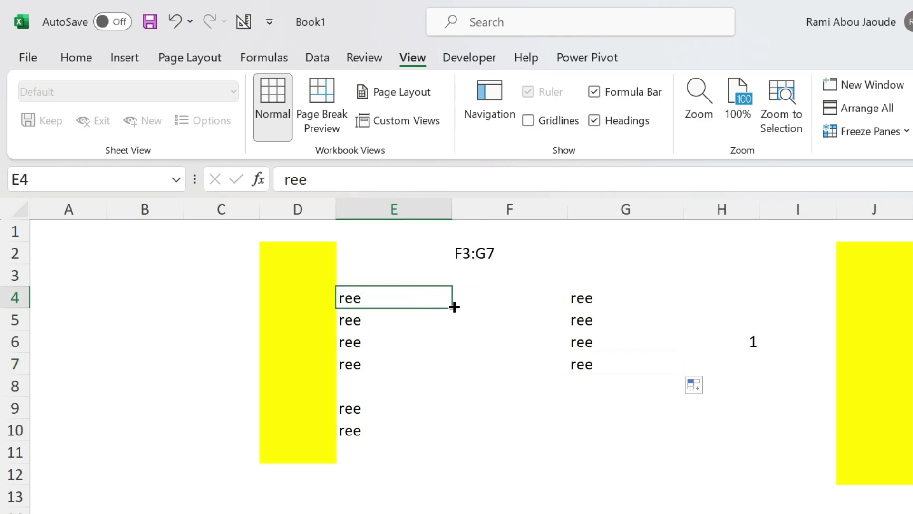
drag(451, 307, 432, 369)
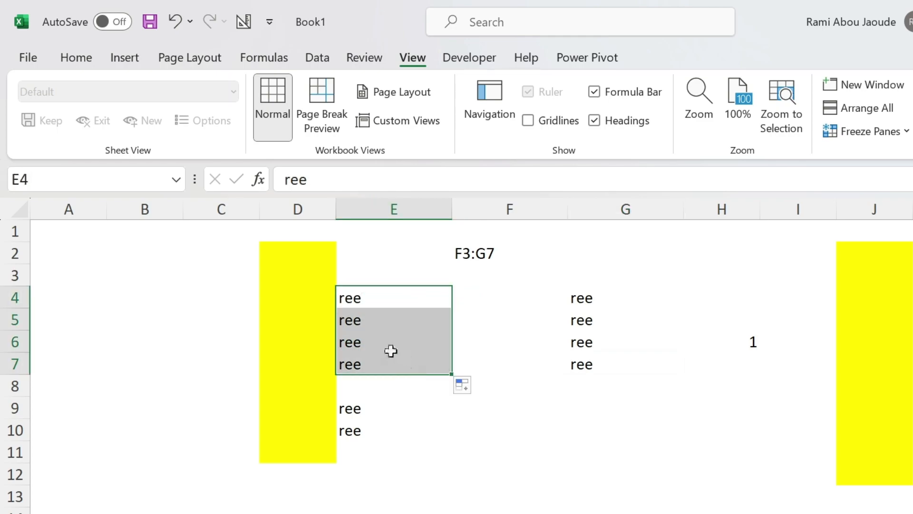
click(383, 337)
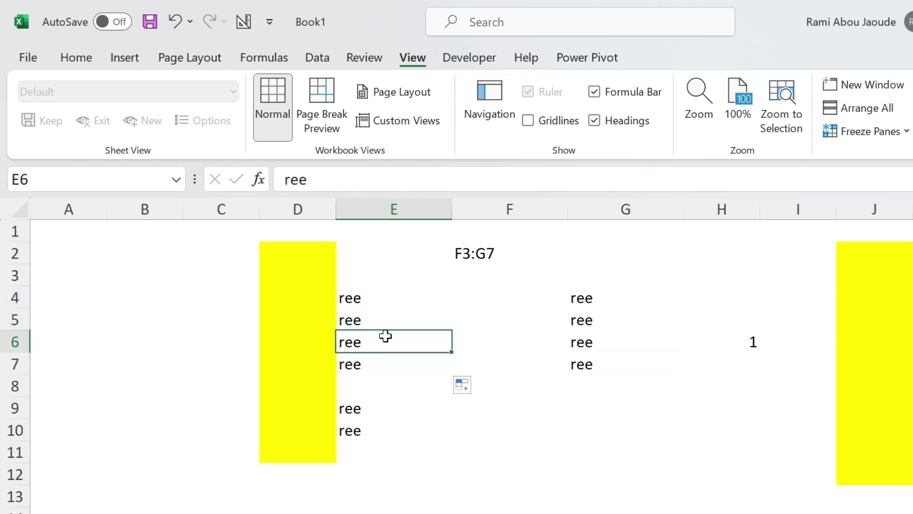
Move E7's content to G11 and the contents of E5:E6 to F10:F11
click(409, 363)
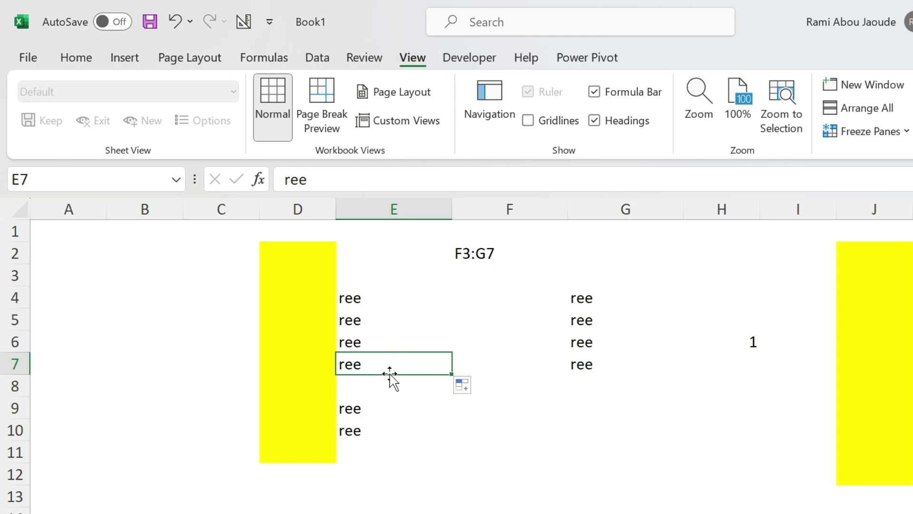
drag(390, 374, 626, 458)
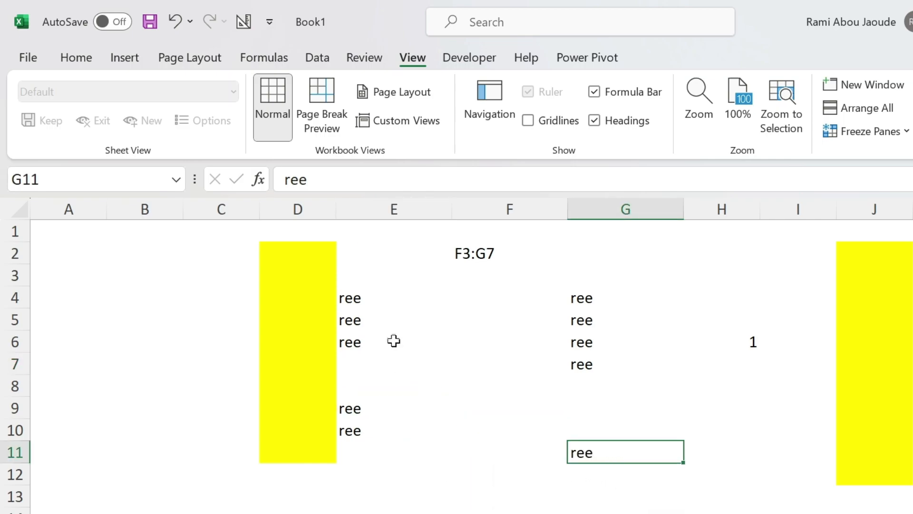
drag(366, 322, 467, 461)
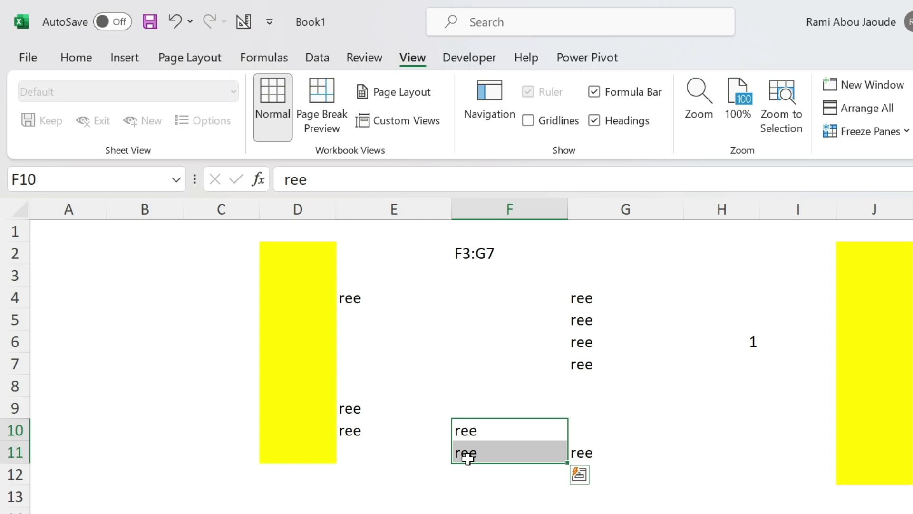
Edit F10 to read "reessd sdas sd sd s d"
click(469, 433)
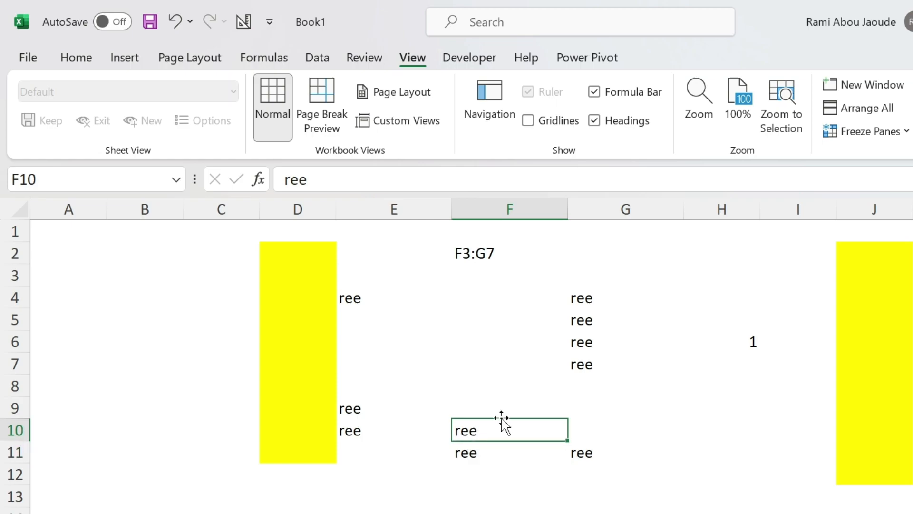
click(387, 172)
text(ssd sdas sd)
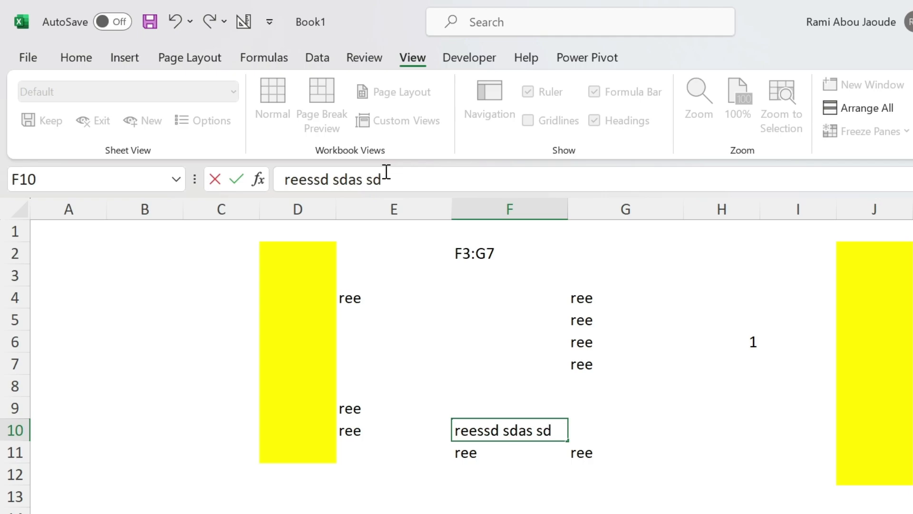
text( sd s d)
key(Return)
Turn on text wrapping for cell F10
click(558, 425)
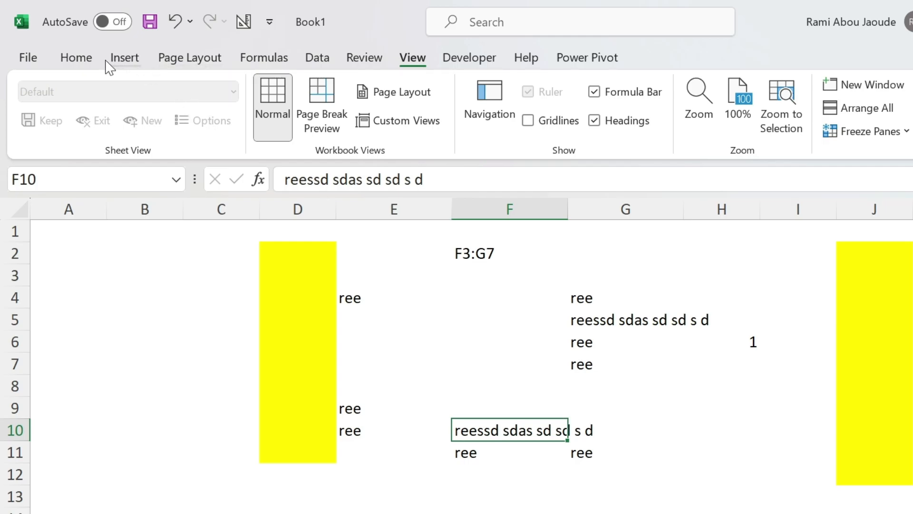
click(78, 59)
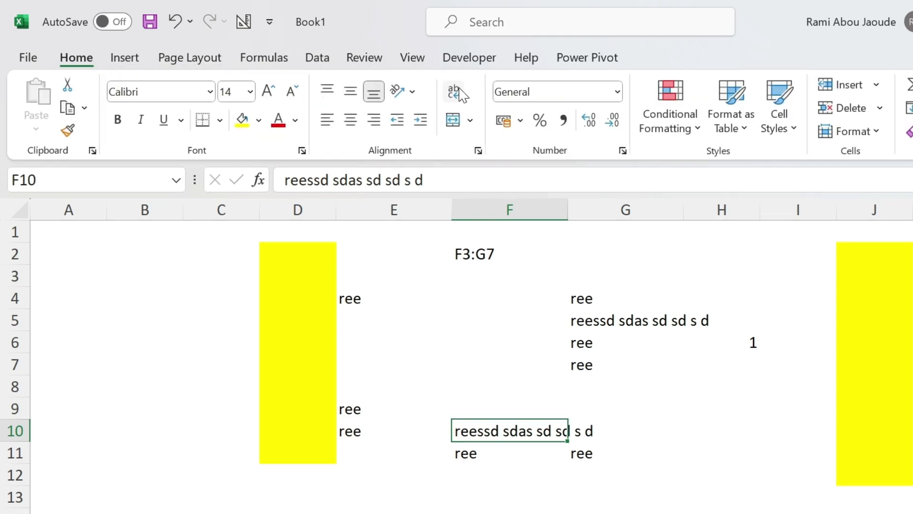
click(454, 92)
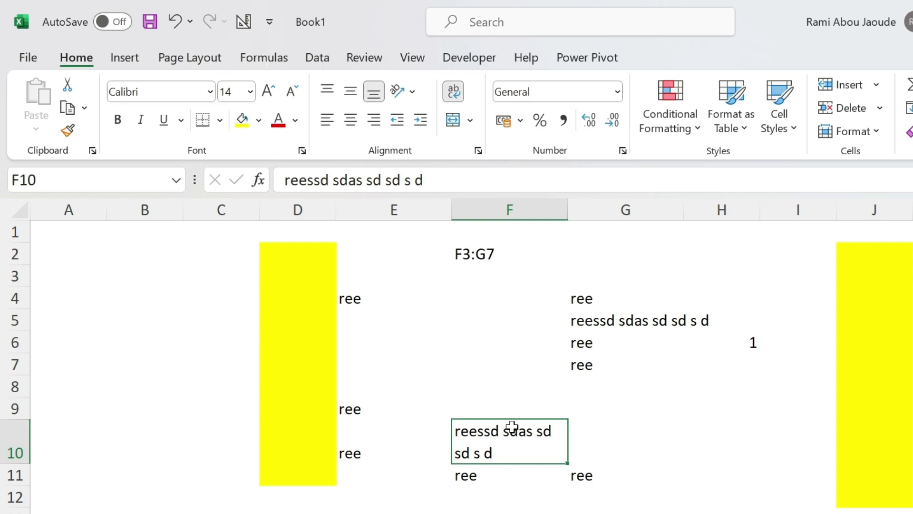
click(26, 56)
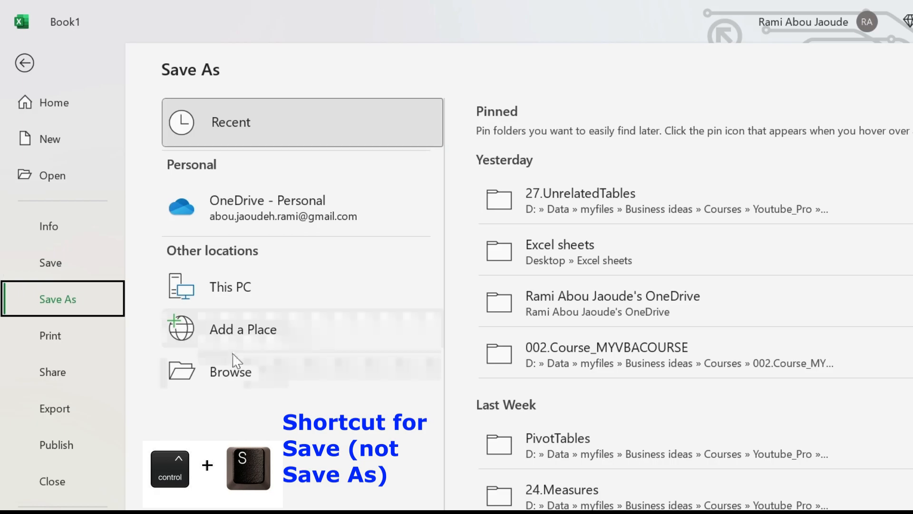
click(234, 372)
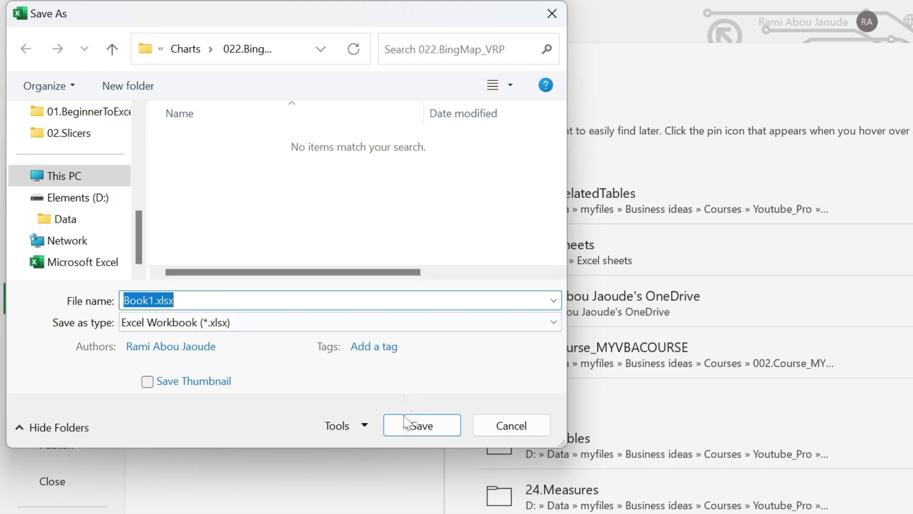
click(520, 431)
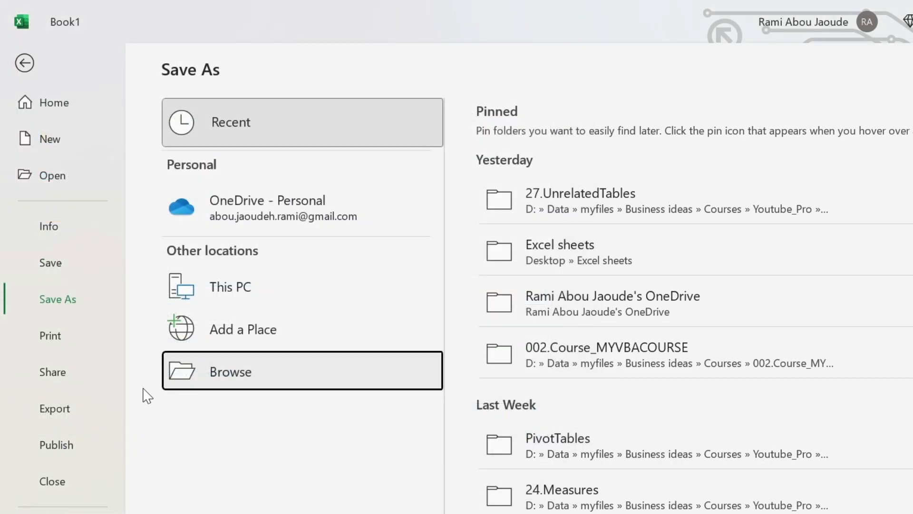
click(24, 65)
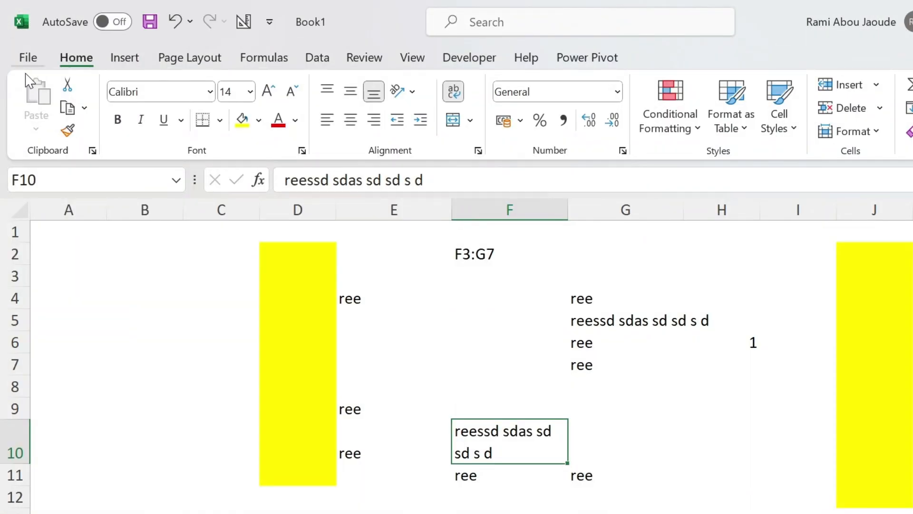
click(29, 55)
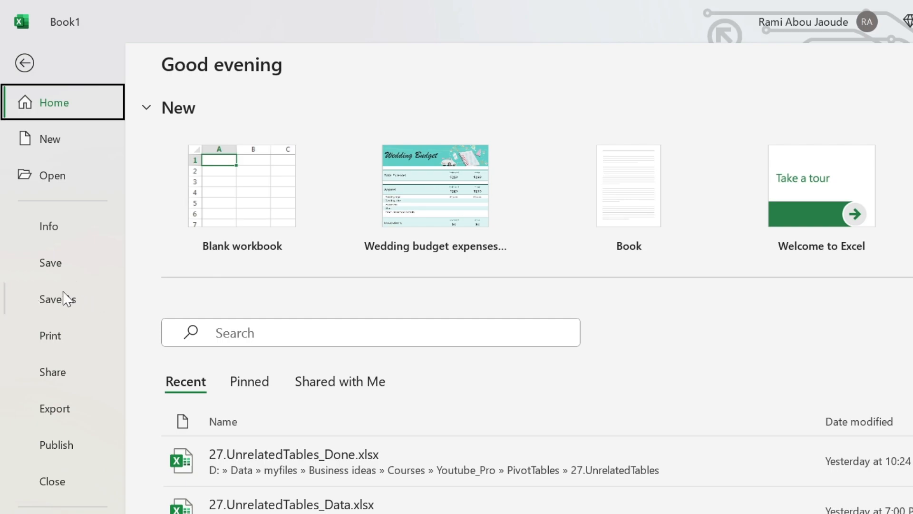
click(24, 63)
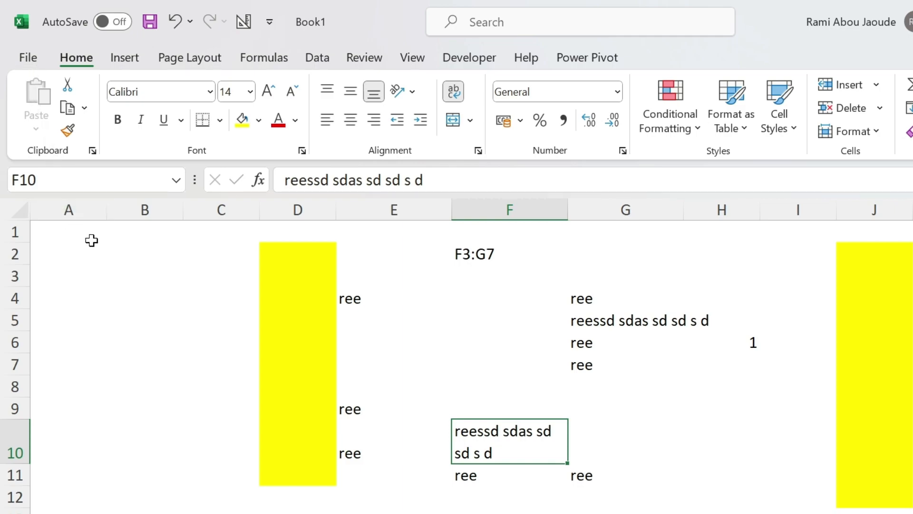
Enter Jan, Feb and Mar in cells B3 to B5
click(125, 270)
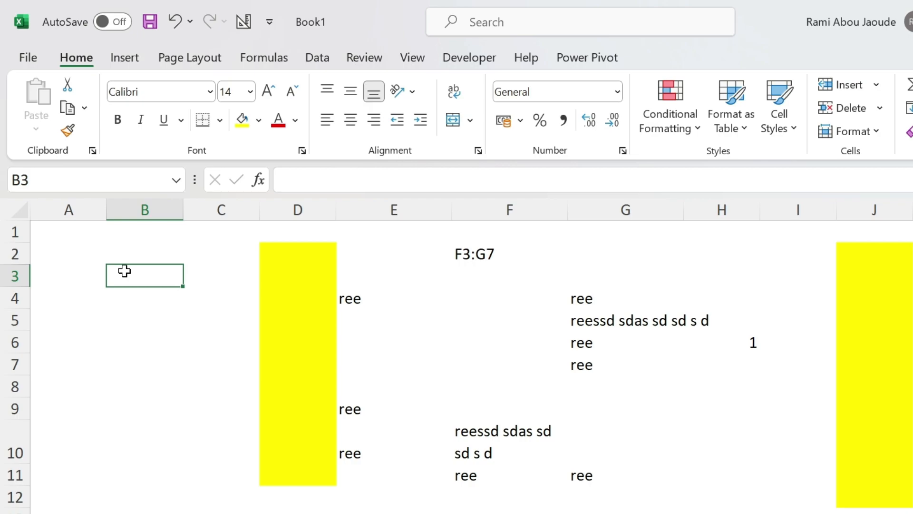
text(Jan)
key(Return)
text(Feb)
key(Return)
text(Mar)
key(Return)
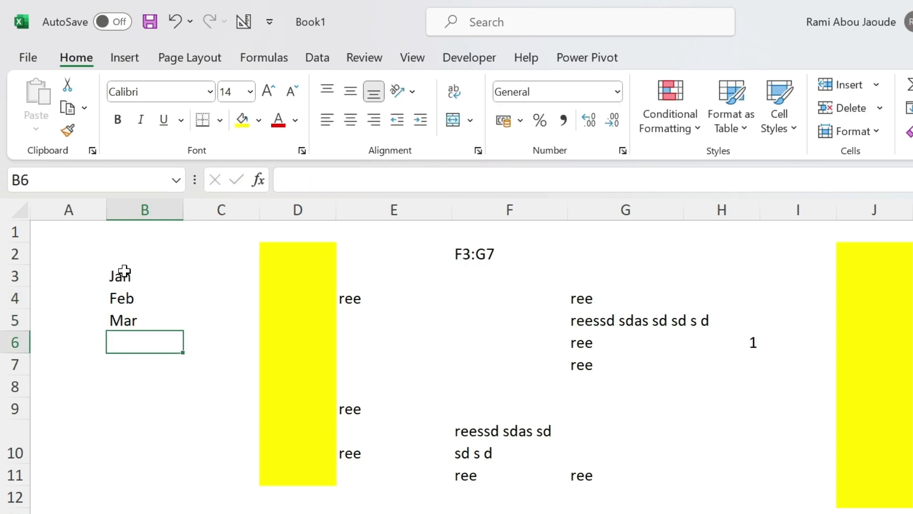
Fill the month series from B3:B5 down through Oct with the fill handle
click(125, 271)
drag(125, 270, 126, 320)
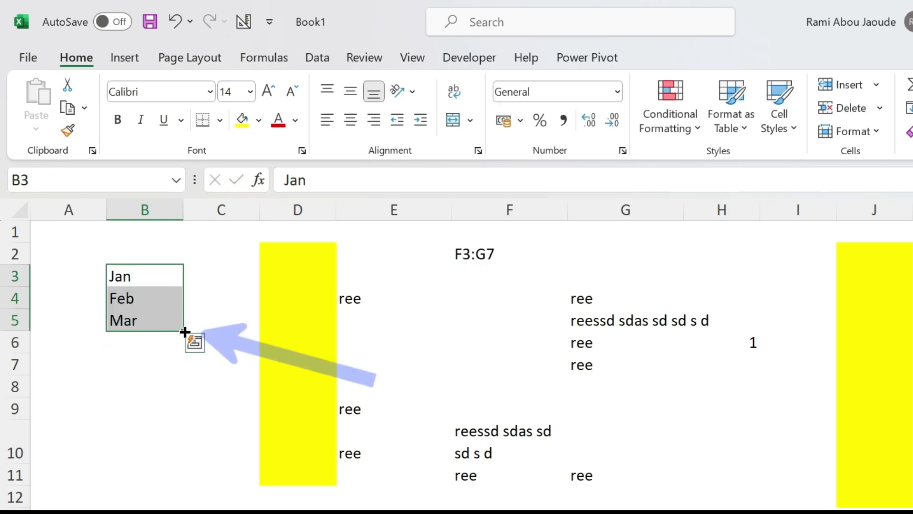
drag(184, 331, 181, 497)
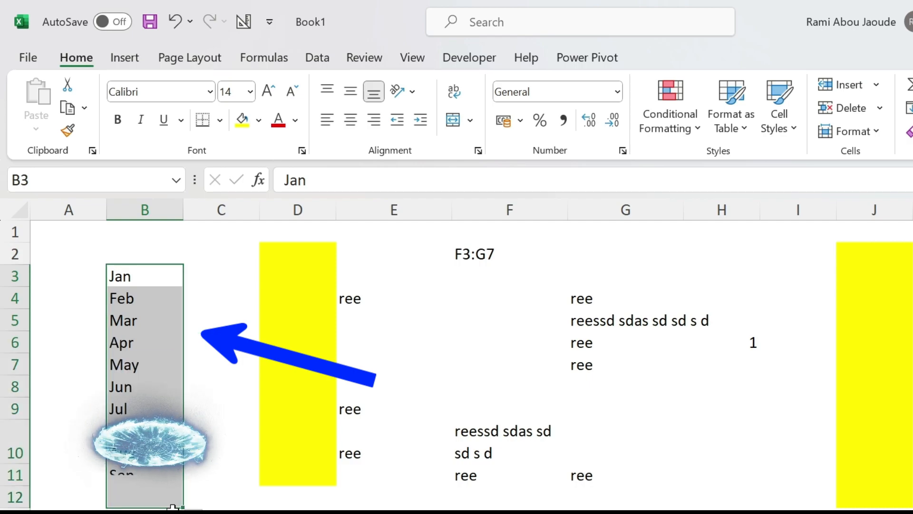
click(129, 424)
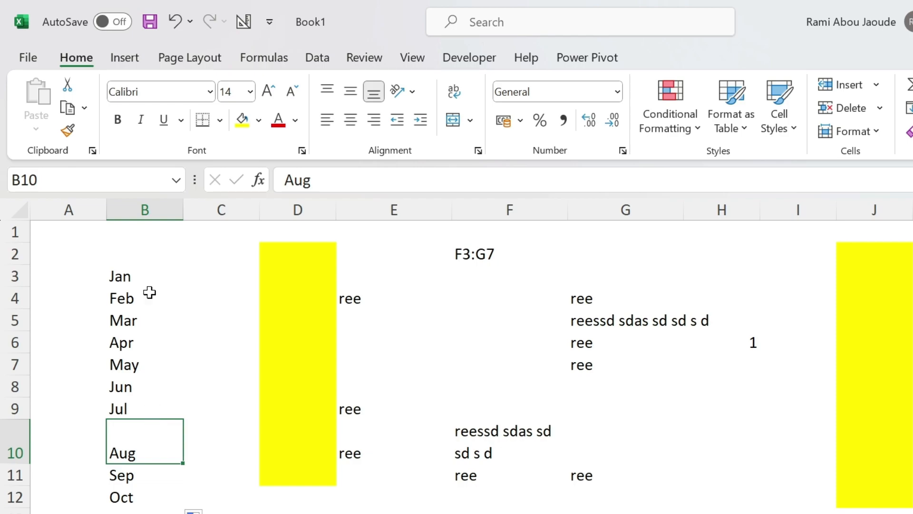
Enter 1, 2 and 3 in C3:C5 and fill the number series down to C13
click(217, 284)
text(1)
key(Return)
text(2)
key(Return)
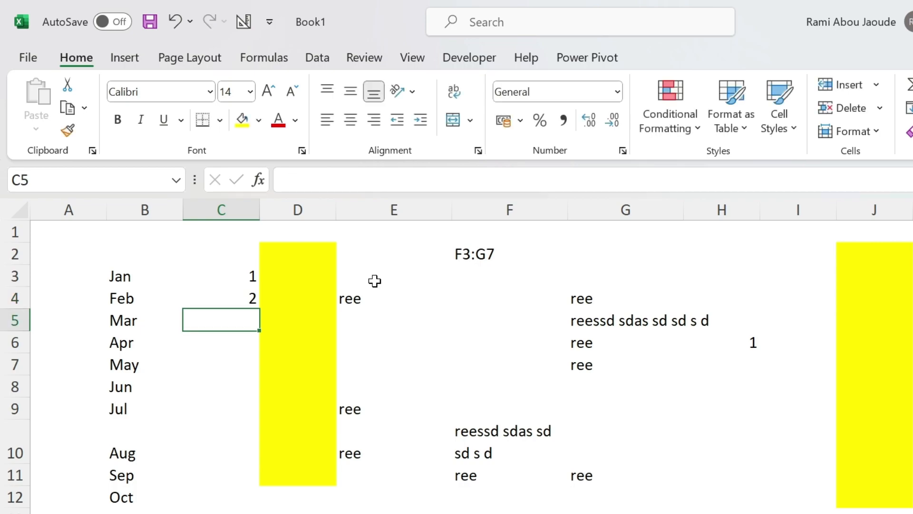
text(3)
key(Return)
drag(222, 279, 247, 509)
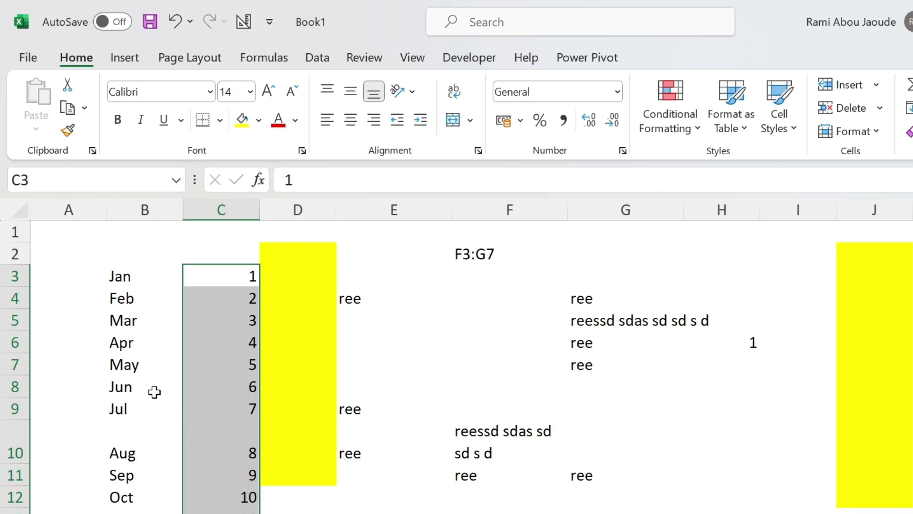
Navigate from B16 down two rows and then across three columns to E18
scroll(152, 391, down, 4)
click(109, 311)
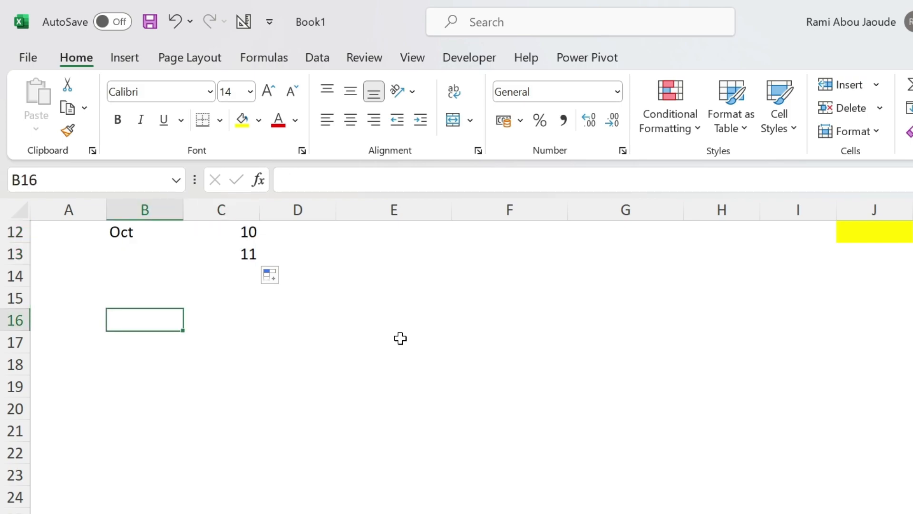
key(Return)
key(Return)
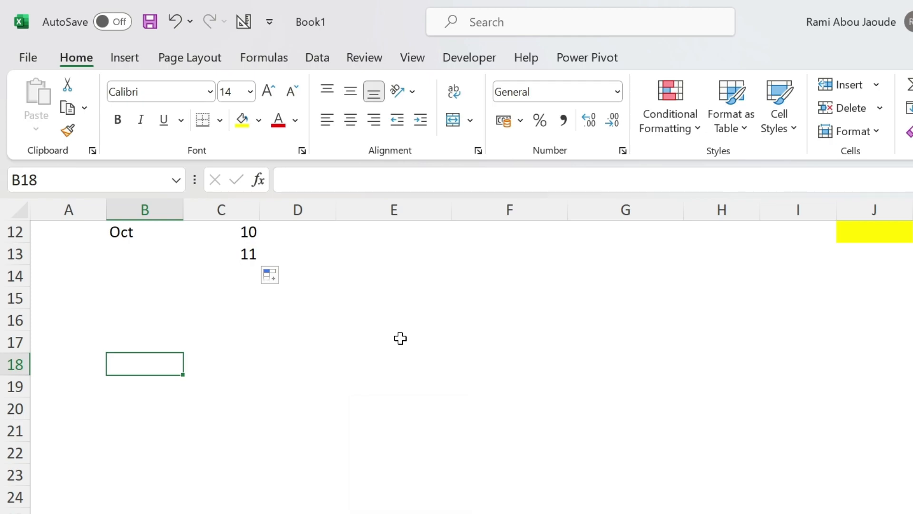
key(Tab)
key(Tab)
key(Tab)
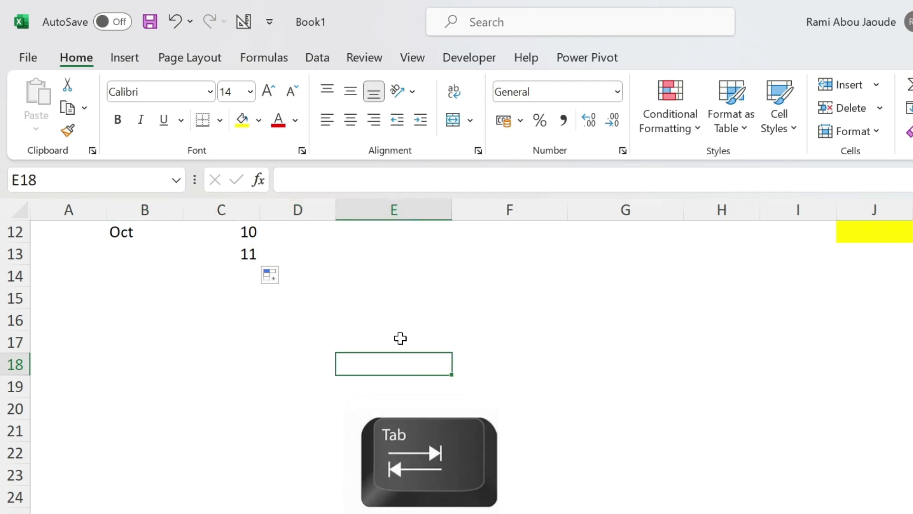
Select B16:E20 and move the active cell within the selection
drag(131, 329, 439, 413)
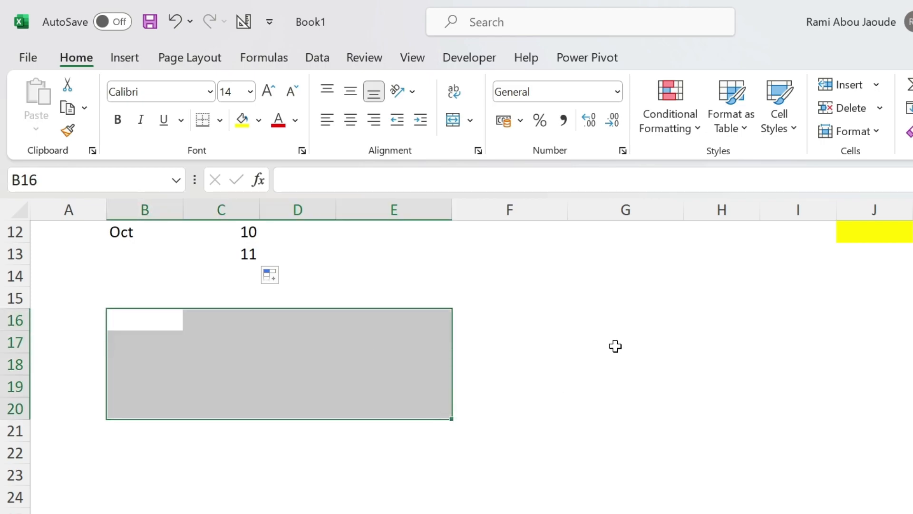
key(Return)
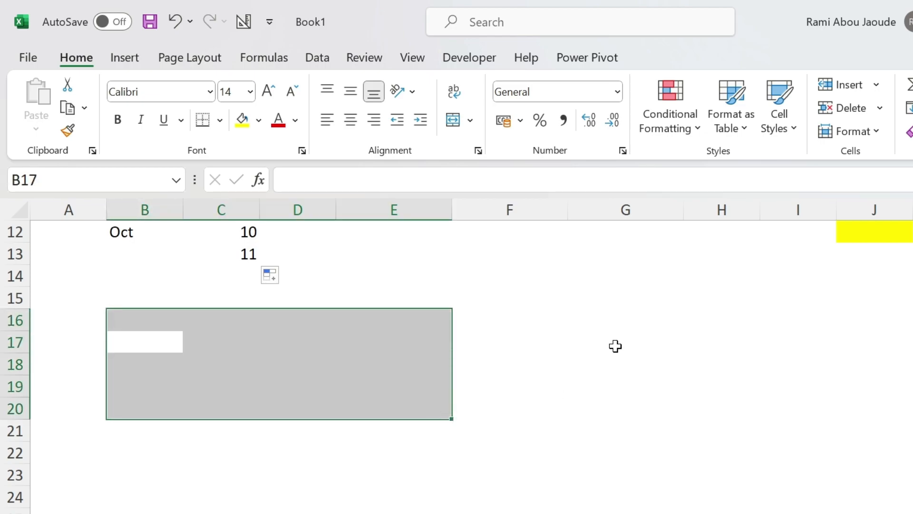
key(Tab)
key(Tab)
key(Tab)
key(Tab)
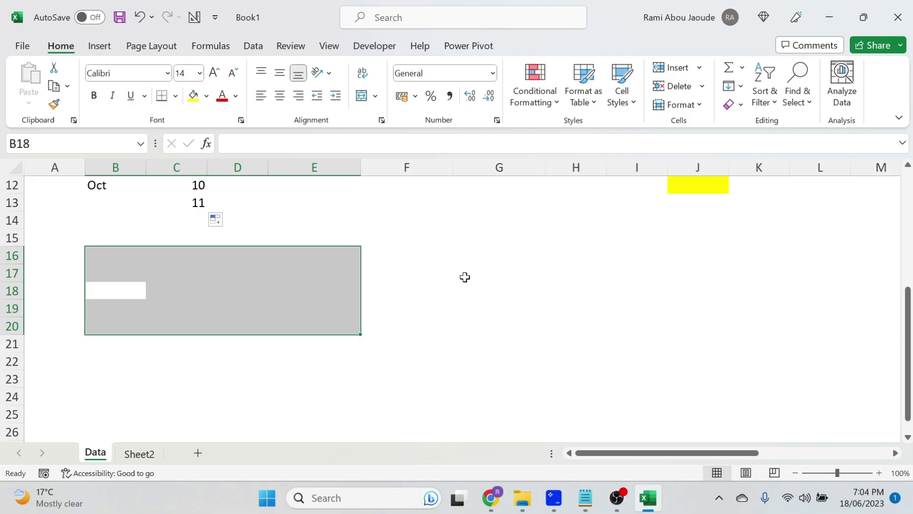
Switch to Sheet2 and hide its gridlines
click(145, 458)
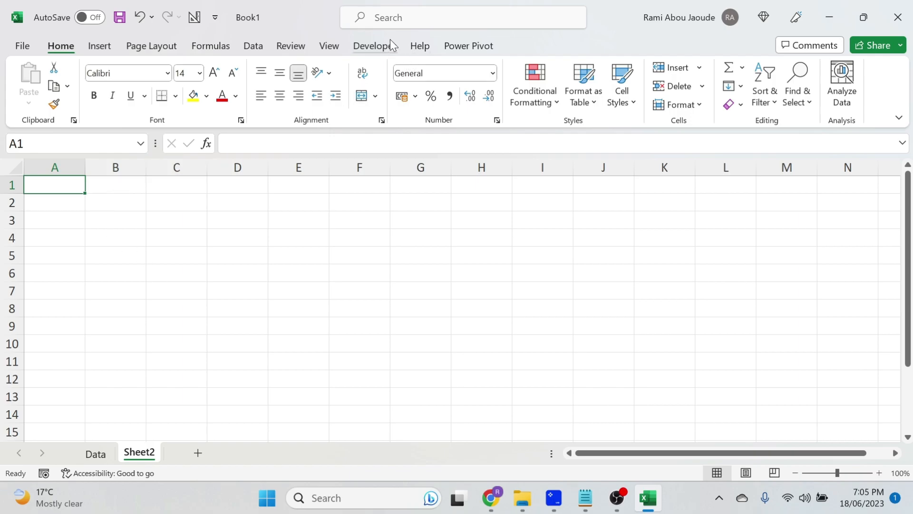
click(330, 46)
click(421, 96)
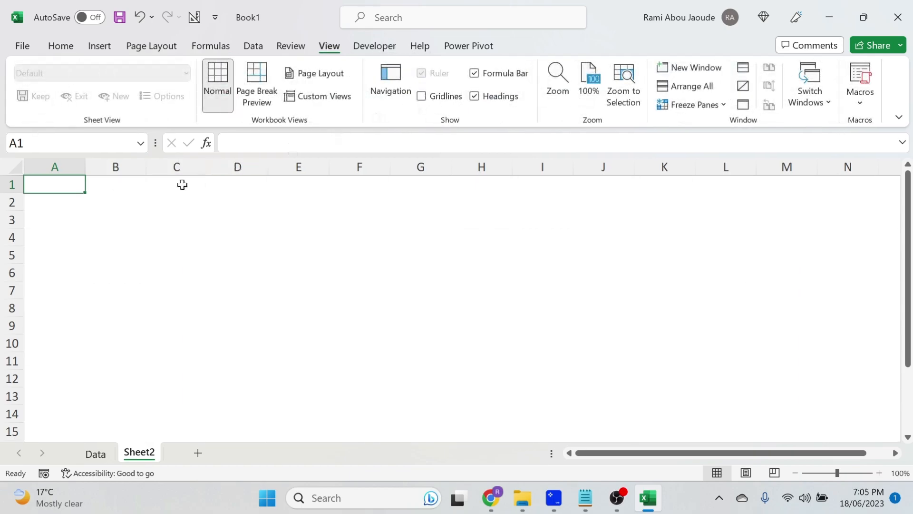
Enter four sample first names down B3:B6
click(113, 218)
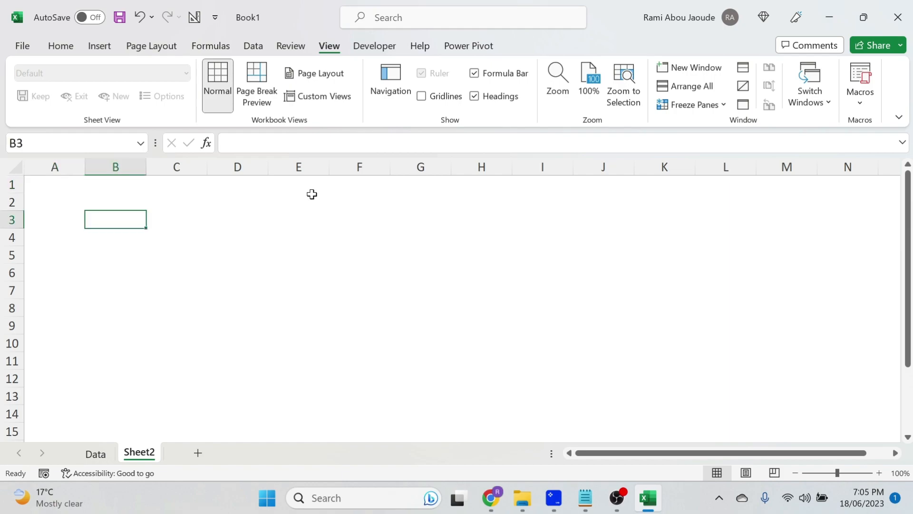
text(Franco)
key(Return)
text(Biba)
key(Return)
text(Mark)
key(Return)
text(Joan)
Enter Jan in C2 and Feb in D2, then fill the month headers across through Dec in N2
key(Right)
key(Up)
key(Up)
key(Up)
key(Up)
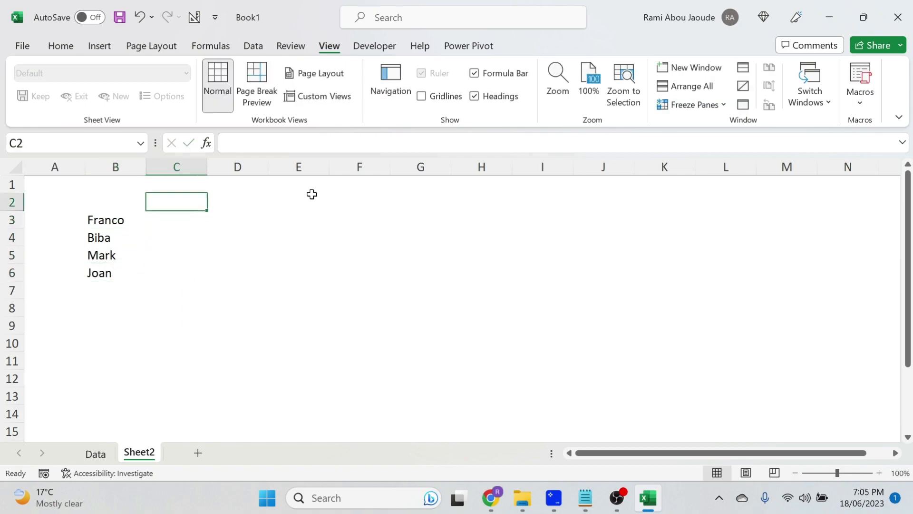
text(Jan)
key(Return)
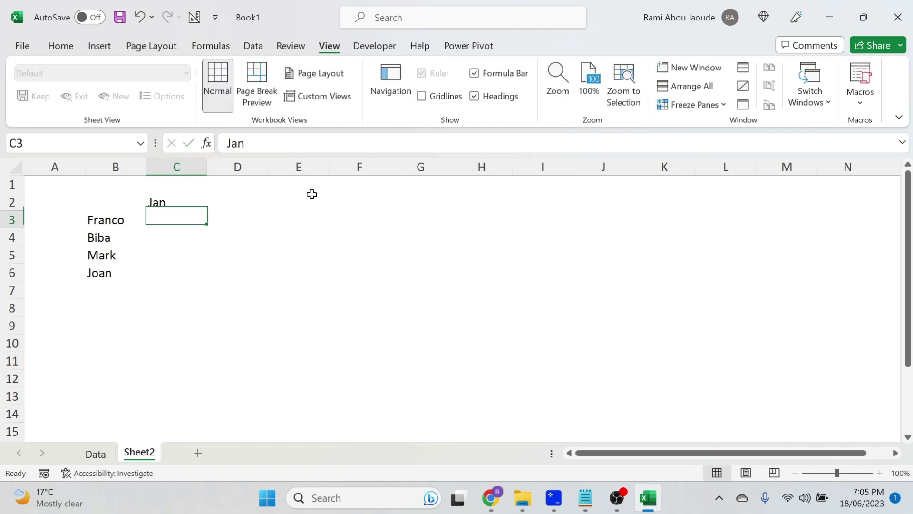
key(Right)
key(Up)
text(Feb)
key(Return)
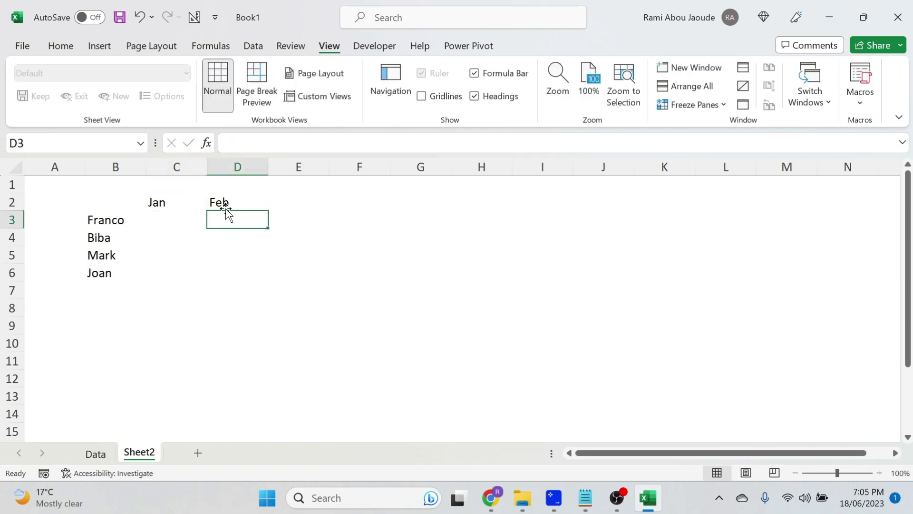
drag(170, 202, 883, 206)
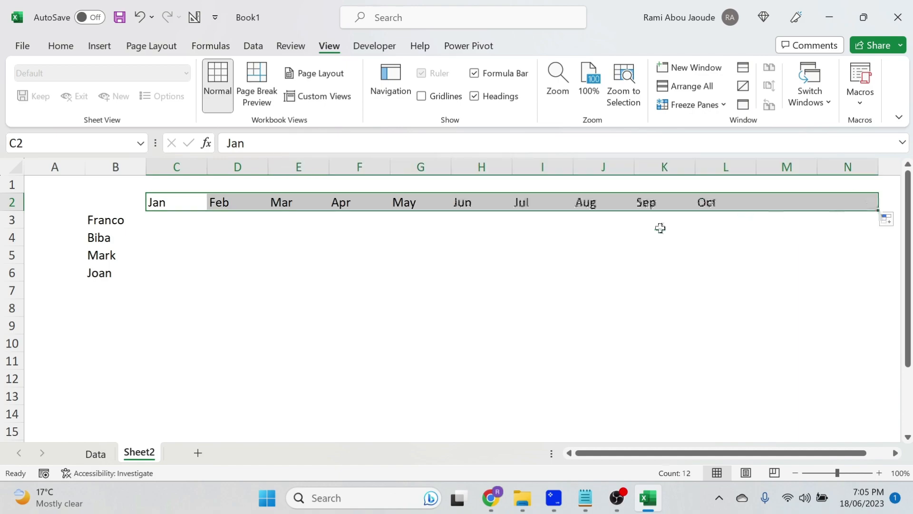
click(169, 222)
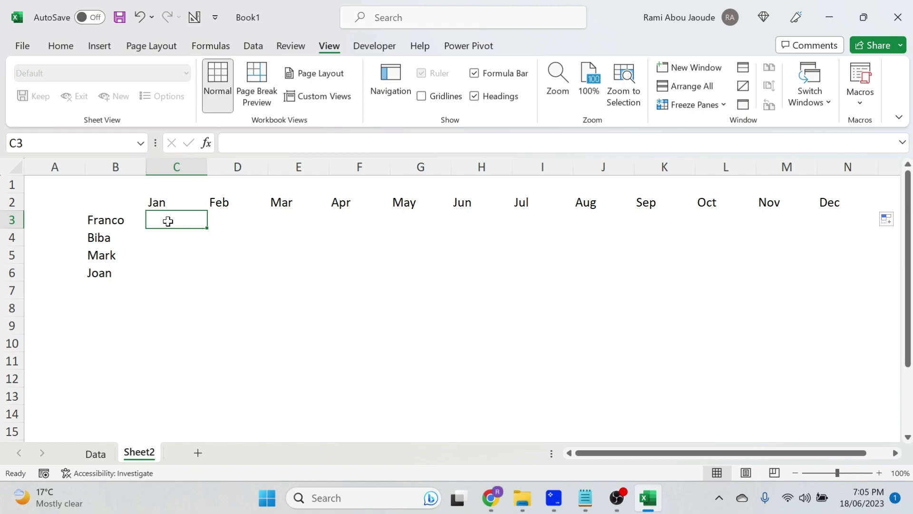
Fill the range C3:N6 with sample monthly numbers for each person
drag(169, 221, 832, 274)
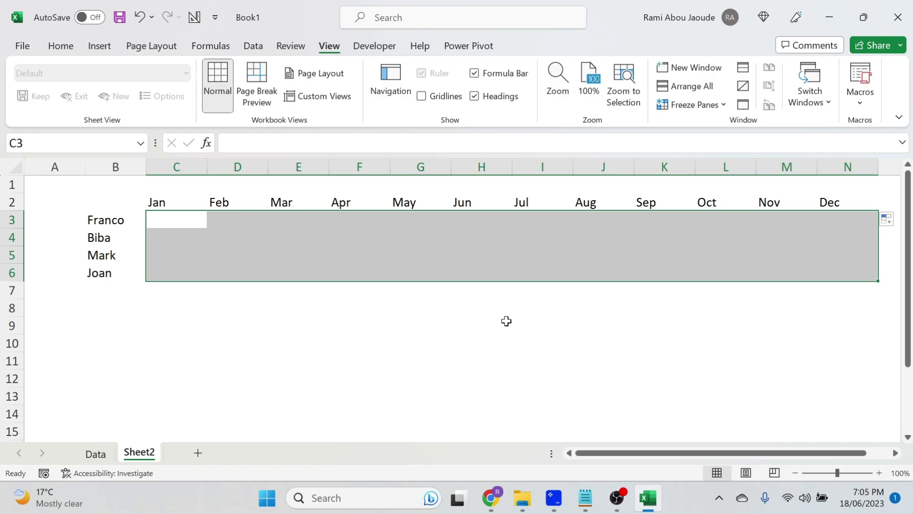
text(23)
key(Tab)
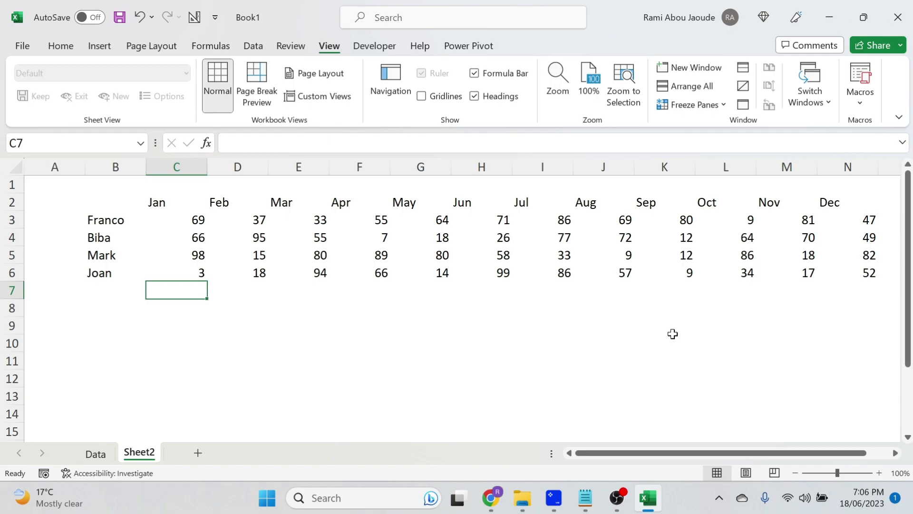
Autofit the widths of columns C through N to their contents
drag(181, 164, 852, 189)
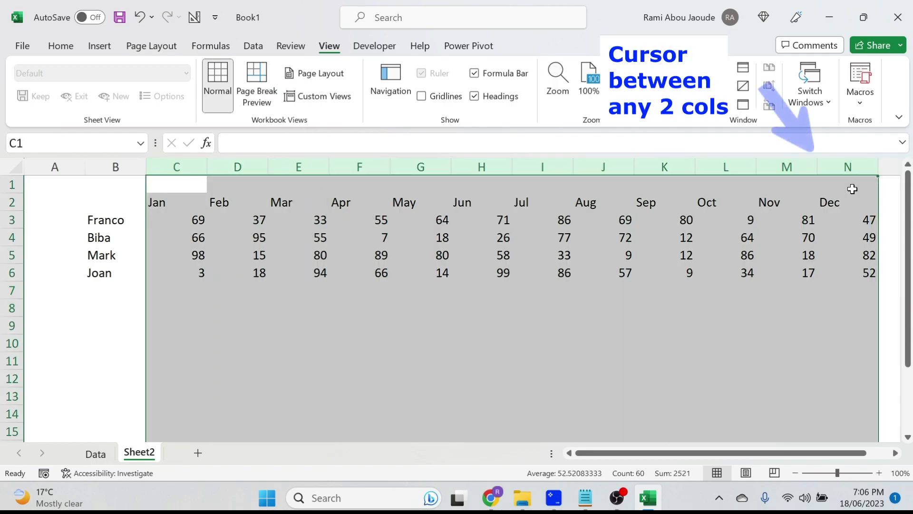
double_click(818, 167)
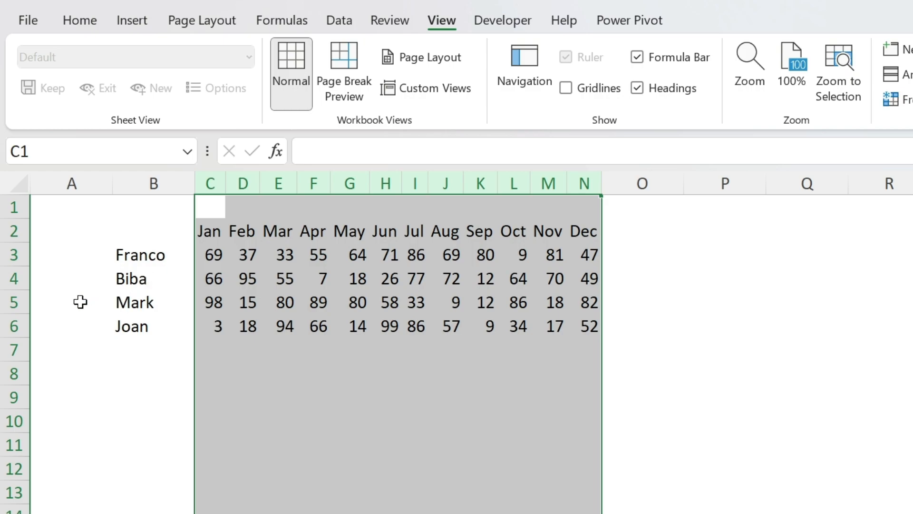
Move Mark's row 5 up so it sits above Biba's row, inserting it rather than replacing data
click(5, 303)
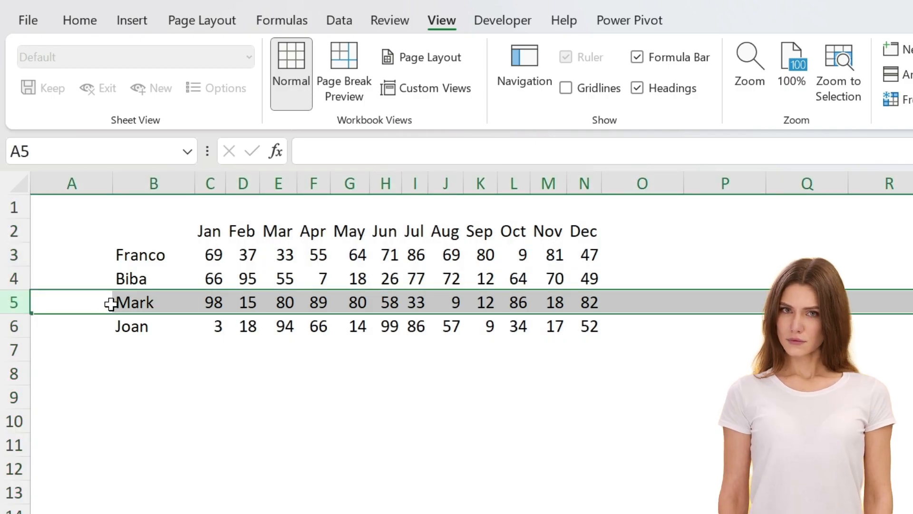
drag(112, 314, 117, 286)
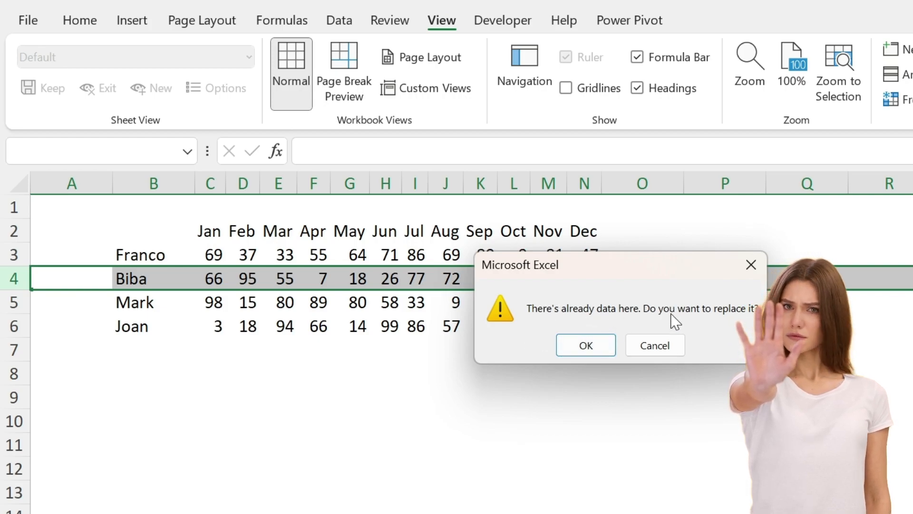
click(656, 346)
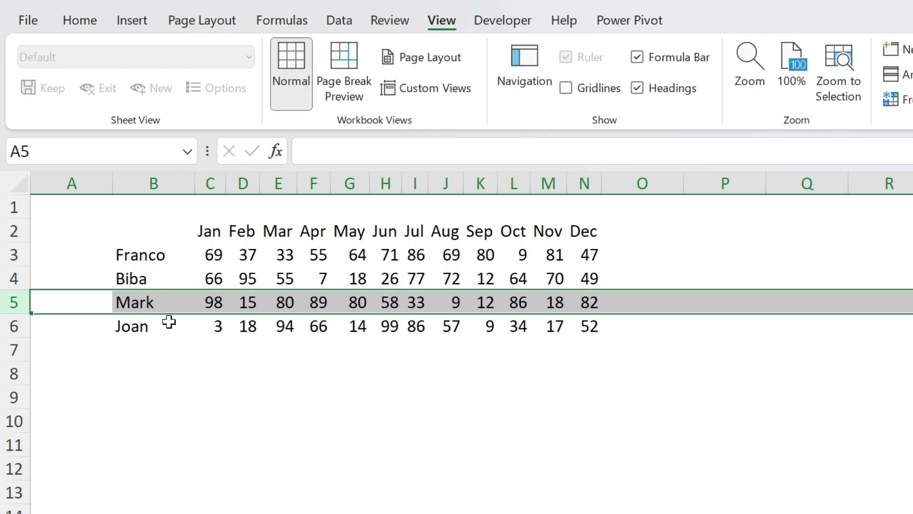
key(shift)
drag(170, 316, 146, 268)
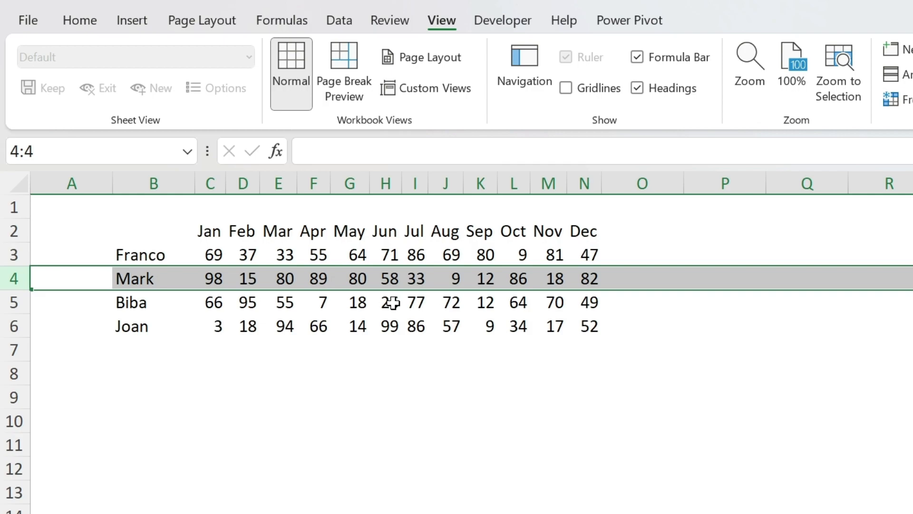
Apply All Borders to the table range B2:N6
drag(130, 232, 578, 333)
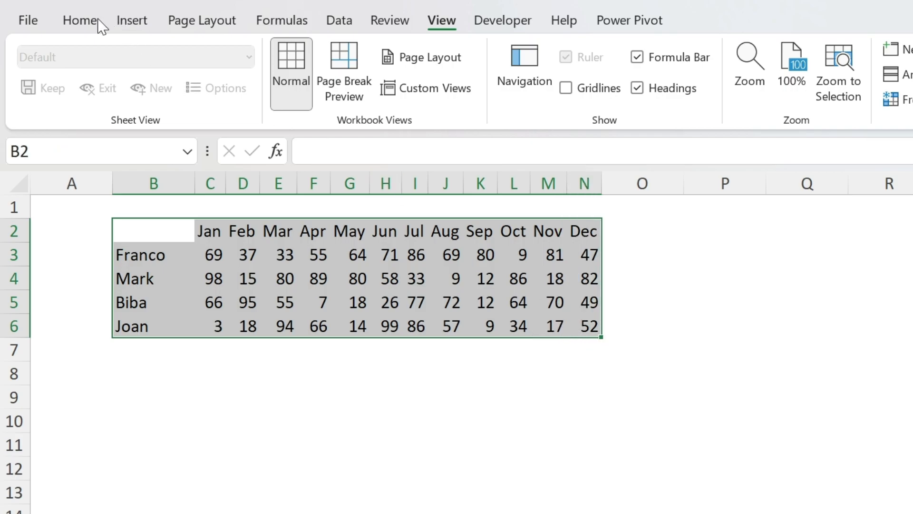
click(85, 22)
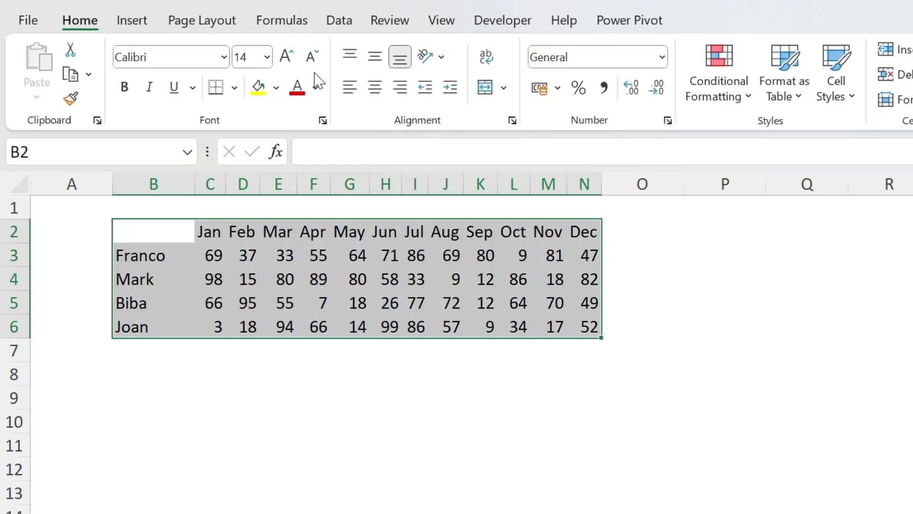
click(235, 87)
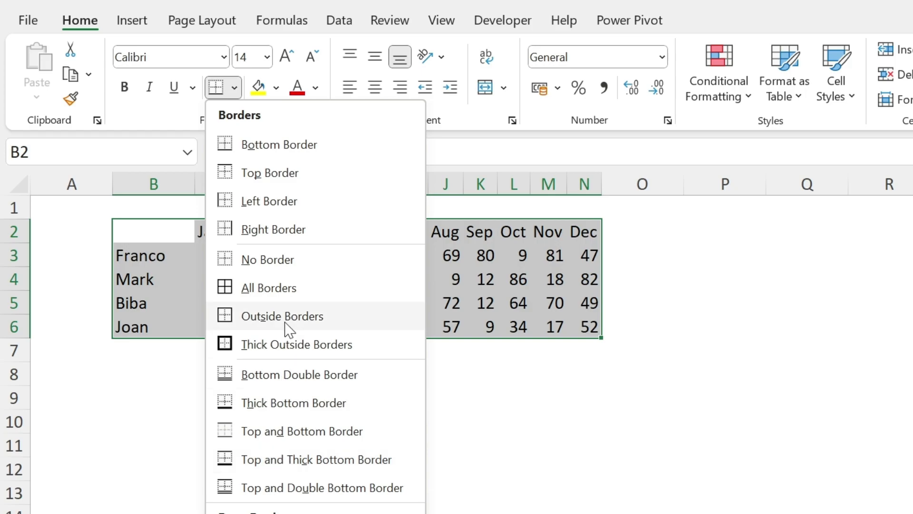
click(290, 288)
click(376, 413)
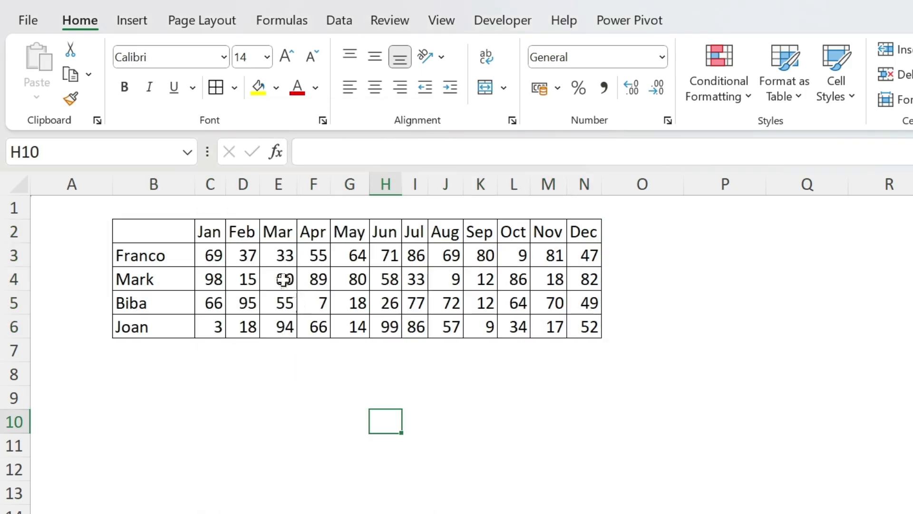
Give the month headers C2:N2 a dark blue fill and white font colour
drag(217, 233, 589, 234)
click(277, 87)
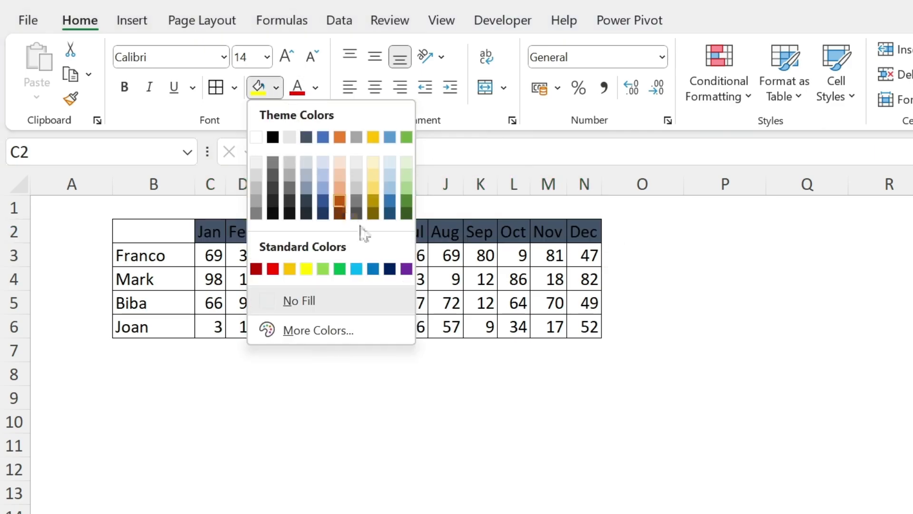
click(386, 267)
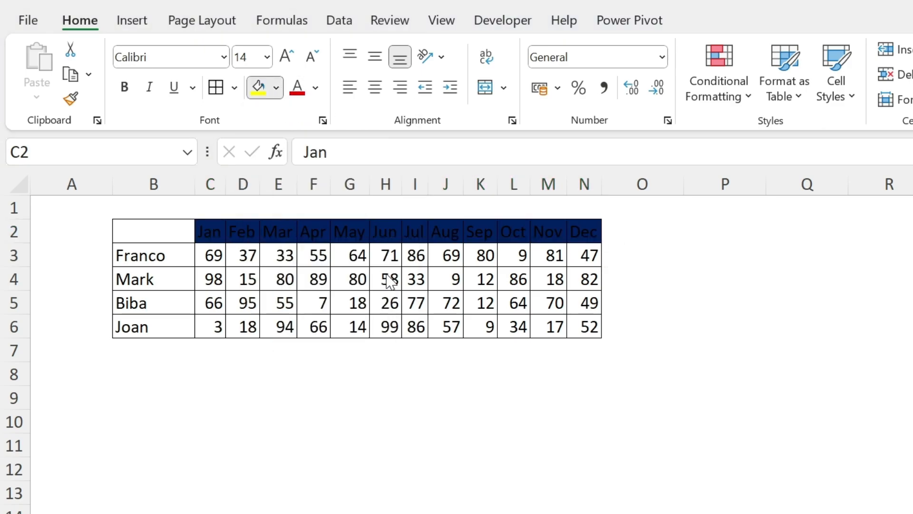
click(315, 87)
click(299, 165)
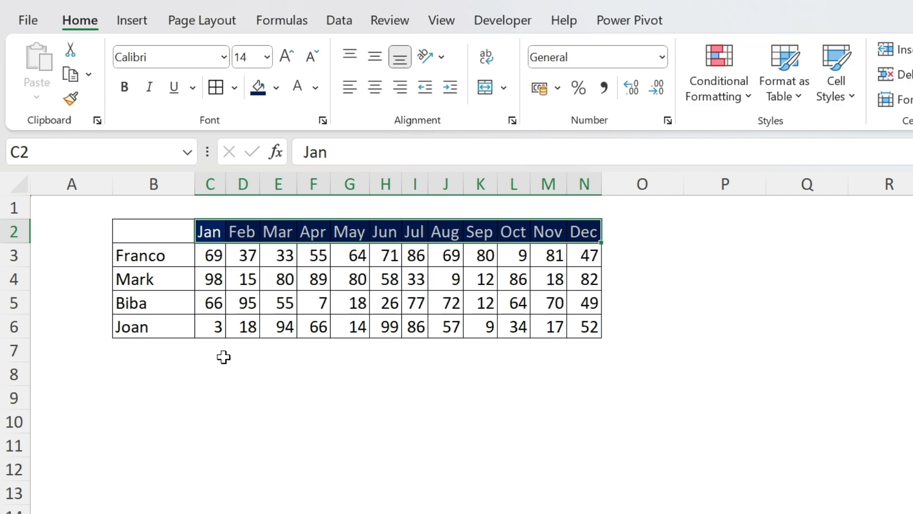
Fill cell E5 red and copy its format to H4 with the Format Painter
click(277, 298)
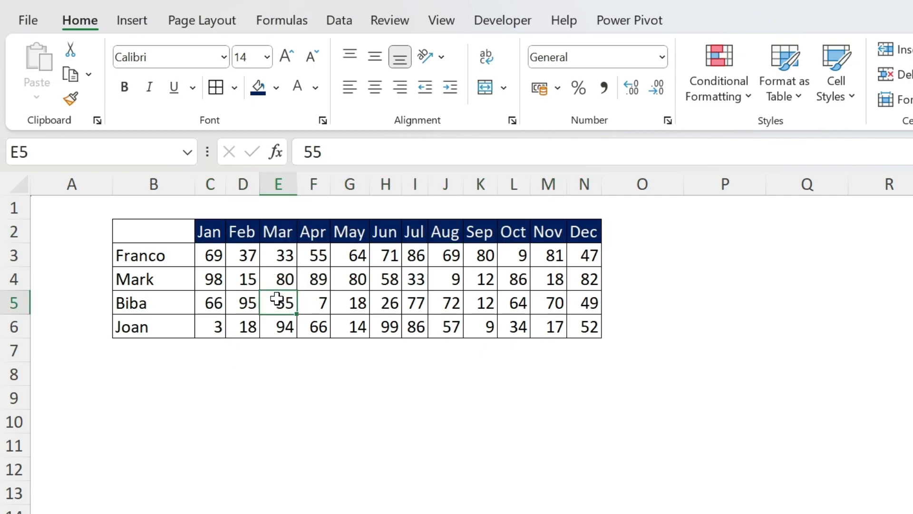
click(276, 88)
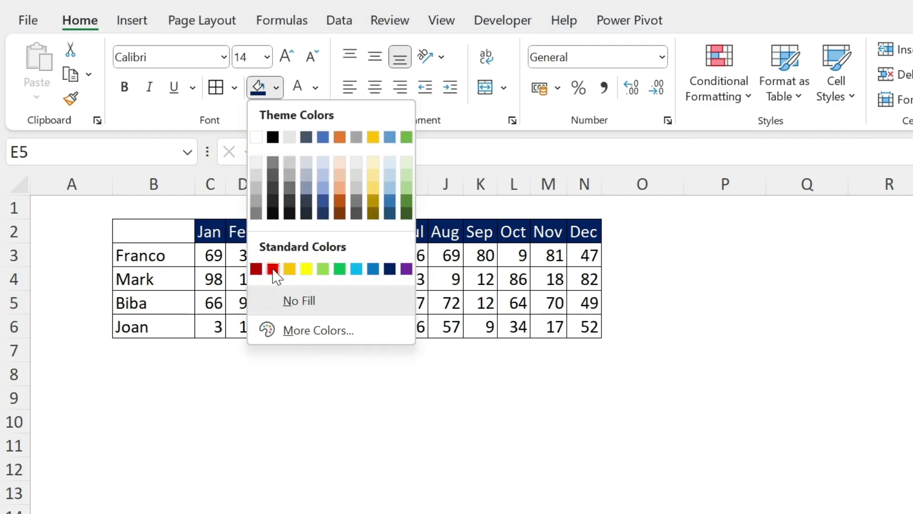
click(273, 270)
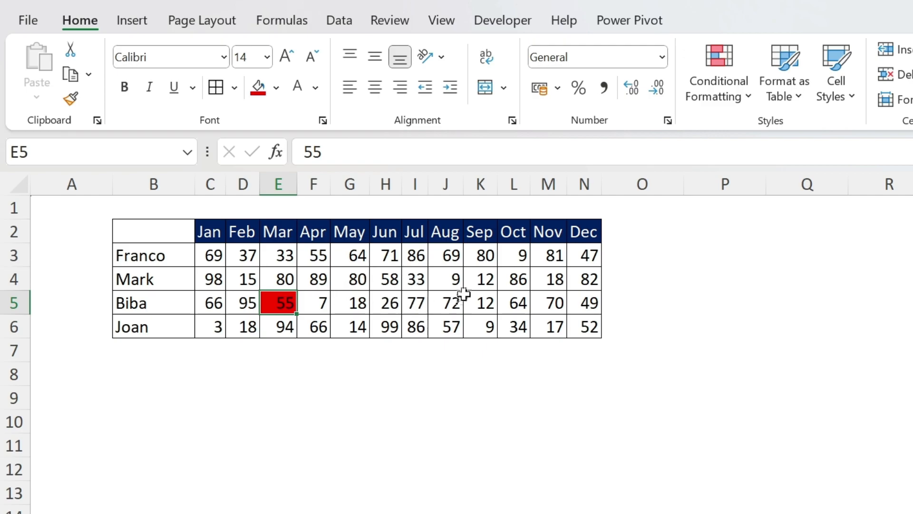
click(70, 99)
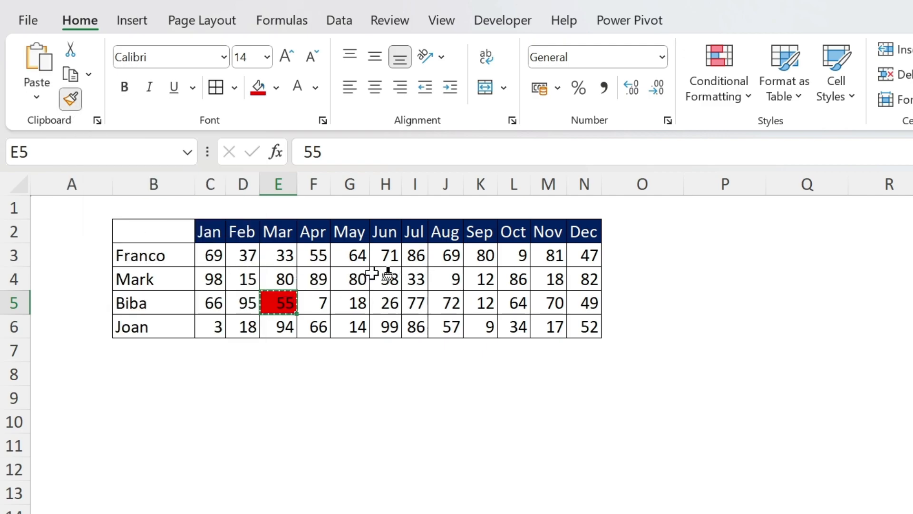
mouse_move(389, 276)
mouse_down()
mouse_move(518, 273)
mouse_move(388, 262)
mouse_move(390, 277)
mouse_up()
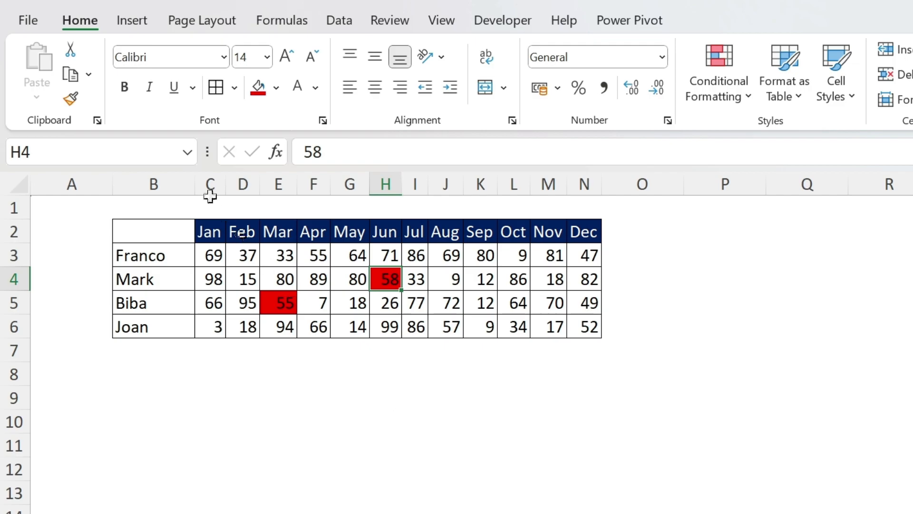
Lock the Format Painter and paint the red format onto K5, L4, J3, D3:E3, P3, Q6, P7 and Q10, then release it
double_click(70, 101)
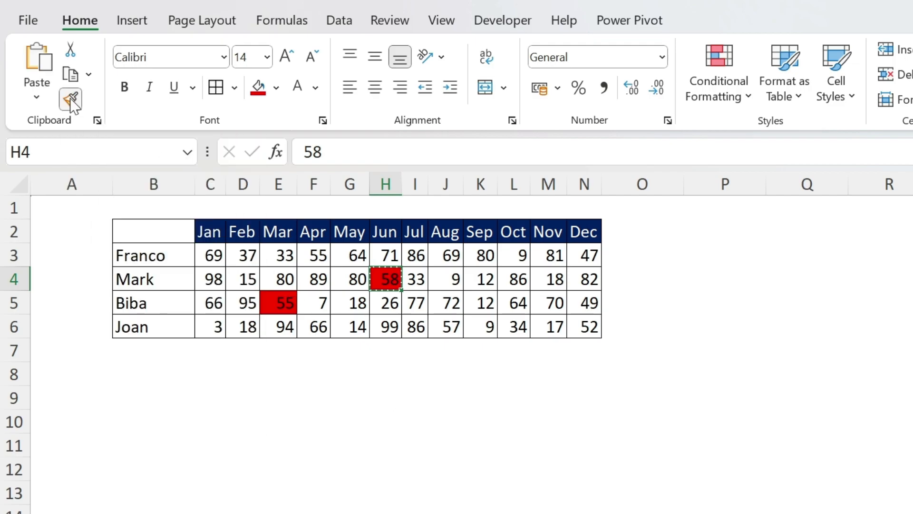
click(482, 307)
click(521, 272)
click(445, 255)
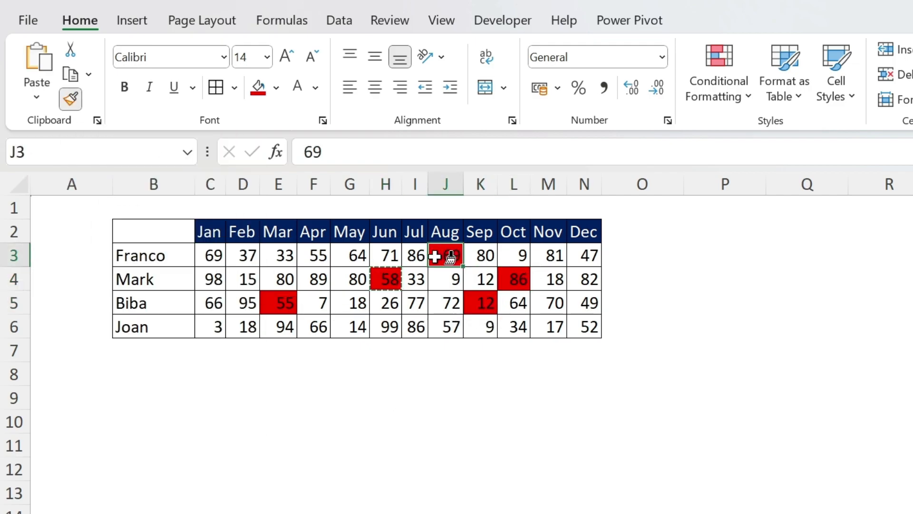
drag(235, 254, 283, 256)
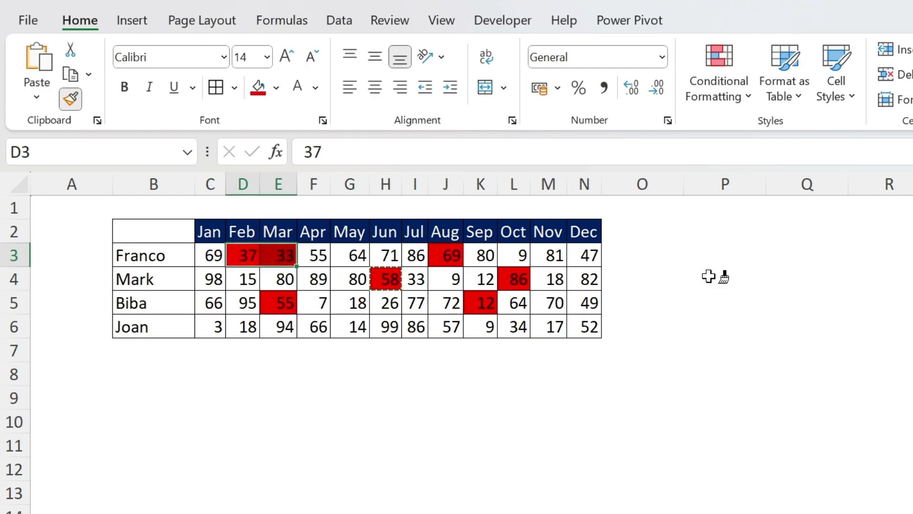
click(718, 255)
click(807, 324)
click(704, 352)
click(807, 421)
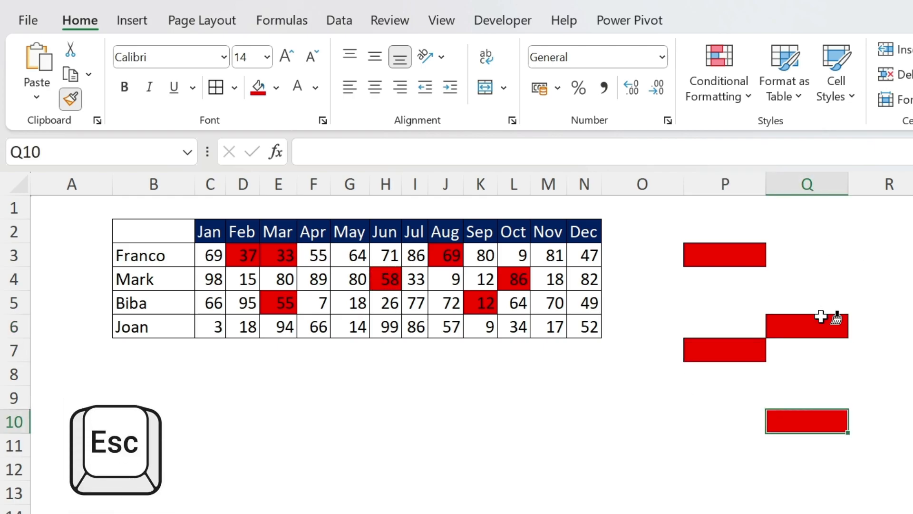
key(Escape)
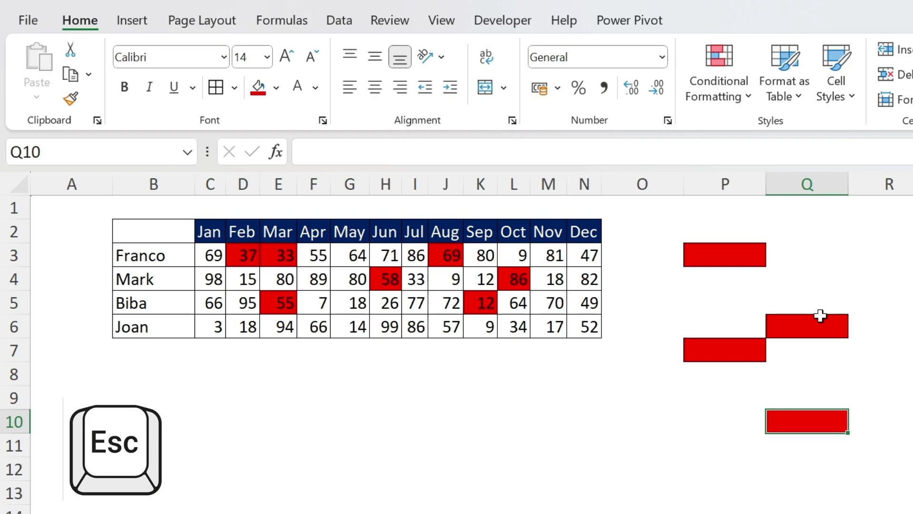